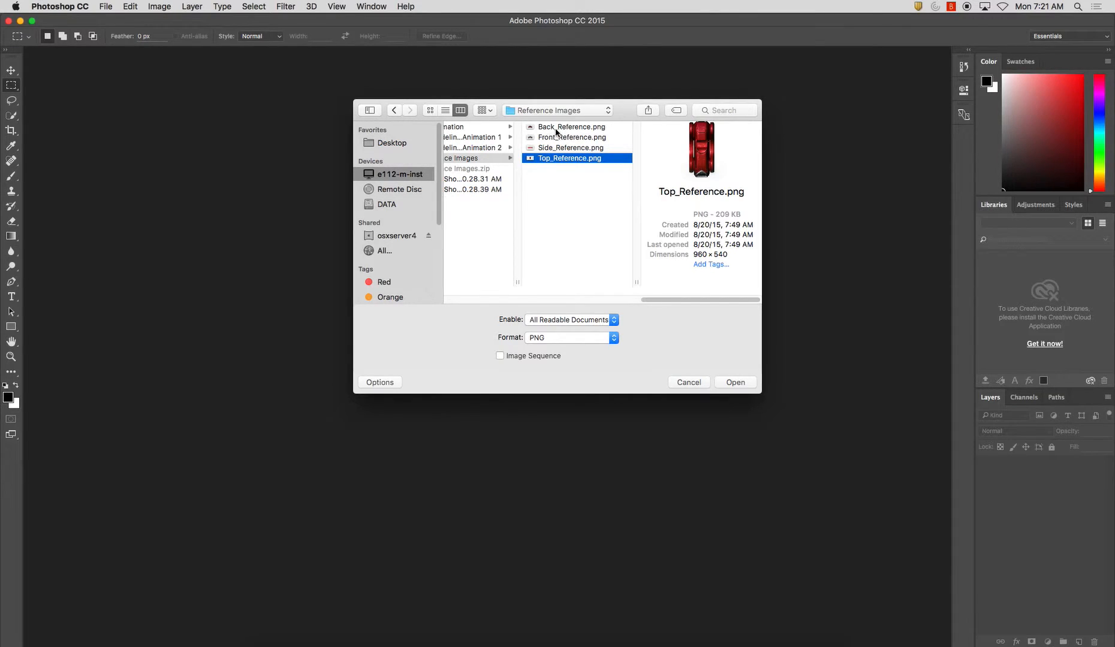
Open the back, front, side and top reference PNG images together
click(733, 381)
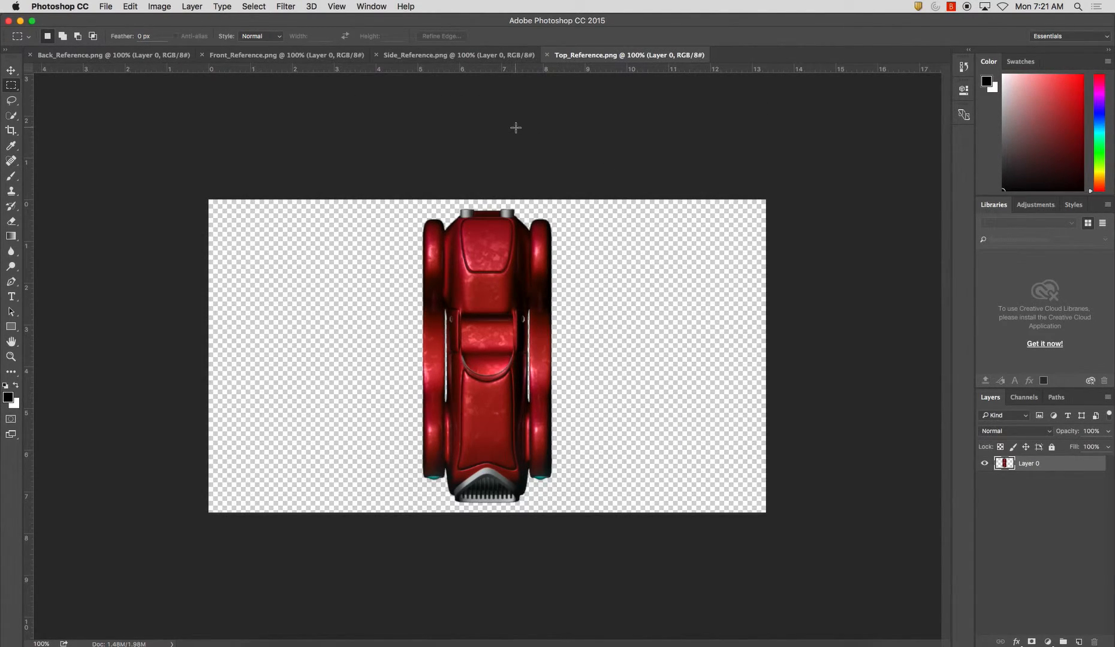
Look through the side, top, back and front reference images to compare the four views of the car
click(458, 54)
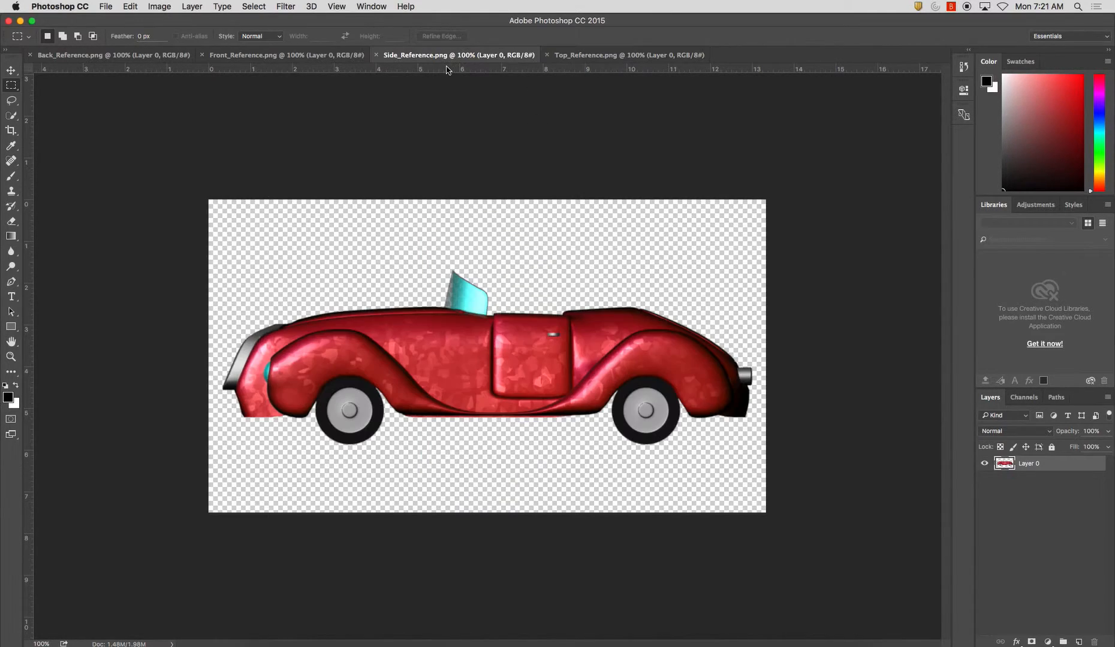
click(630, 54)
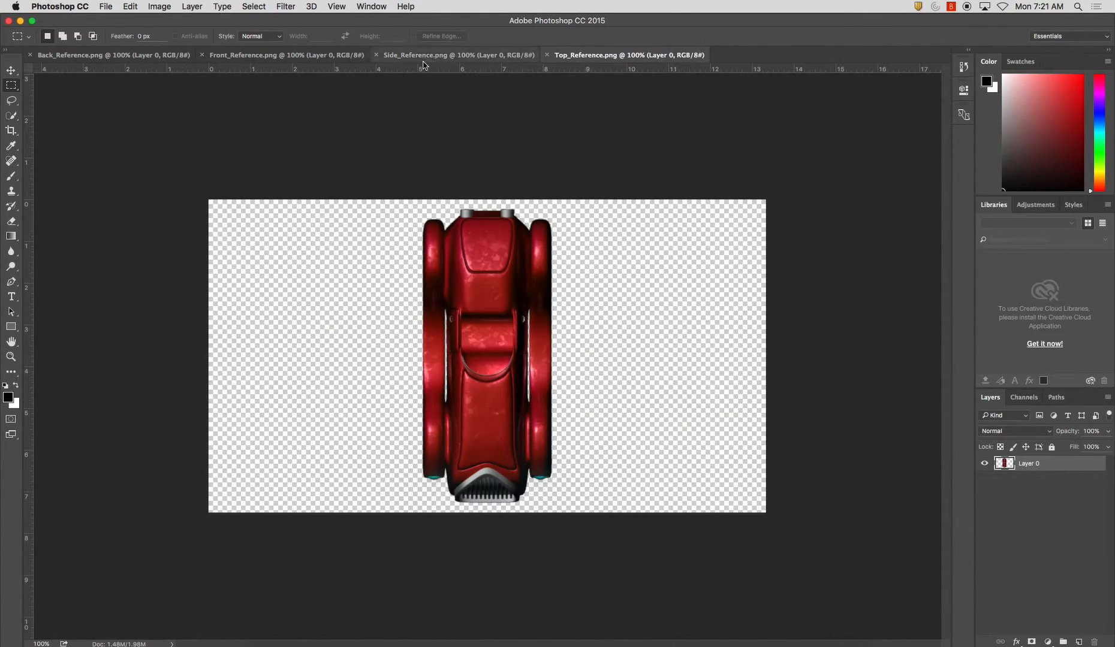
click(312, 55)
click(114, 54)
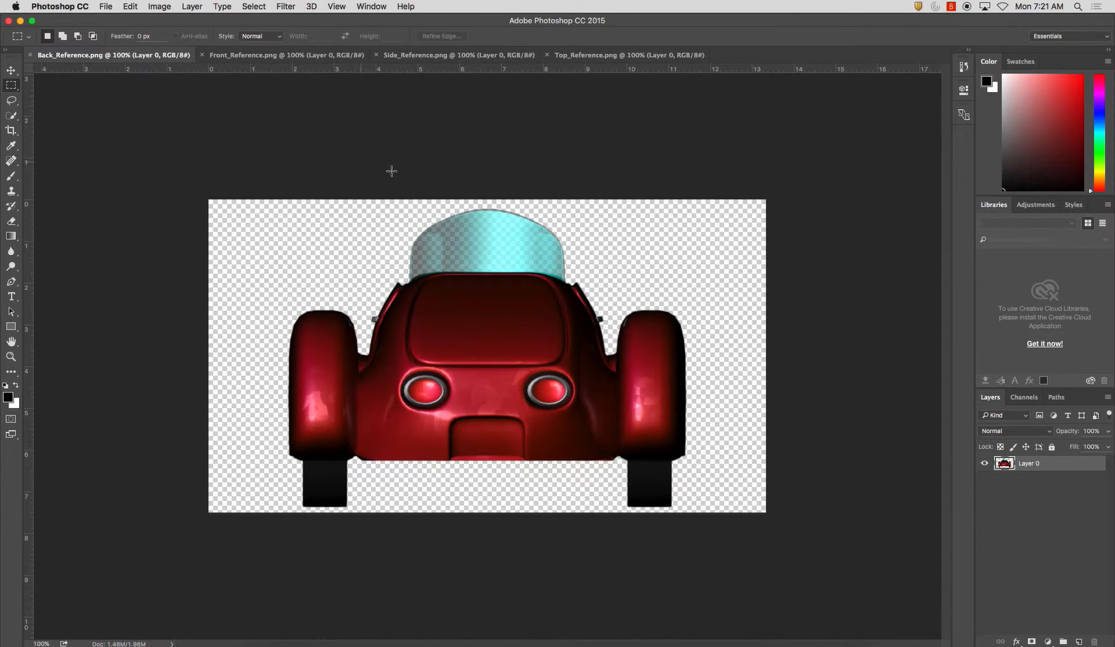
click(287, 54)
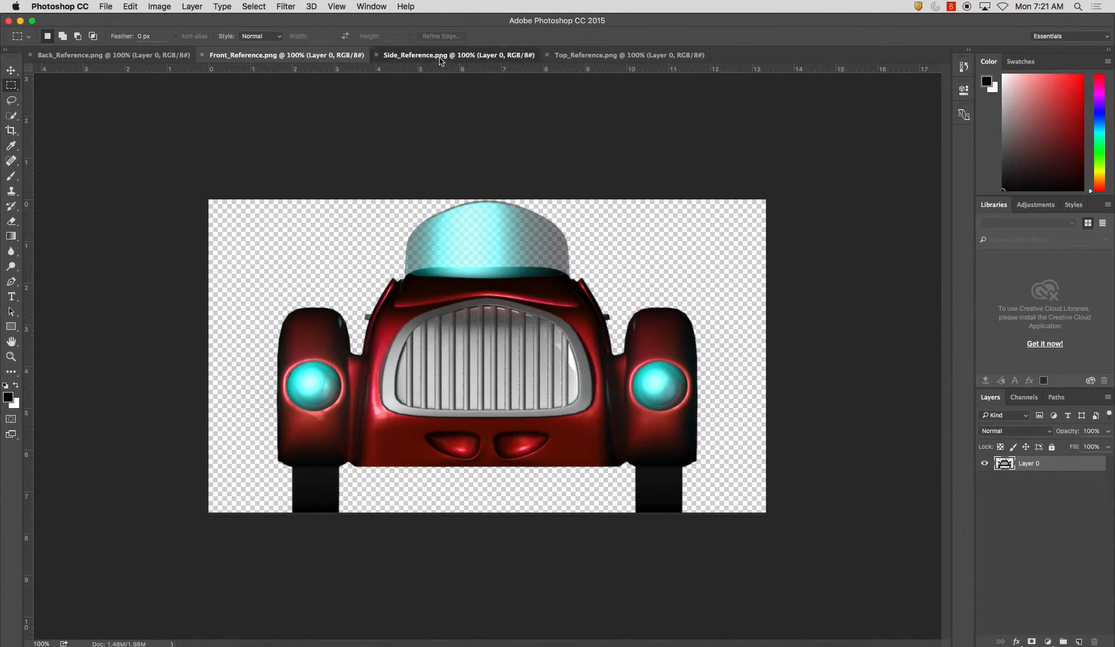
click(443, 55)
click(576, 55)
click(468, 56)
click(282, 55)
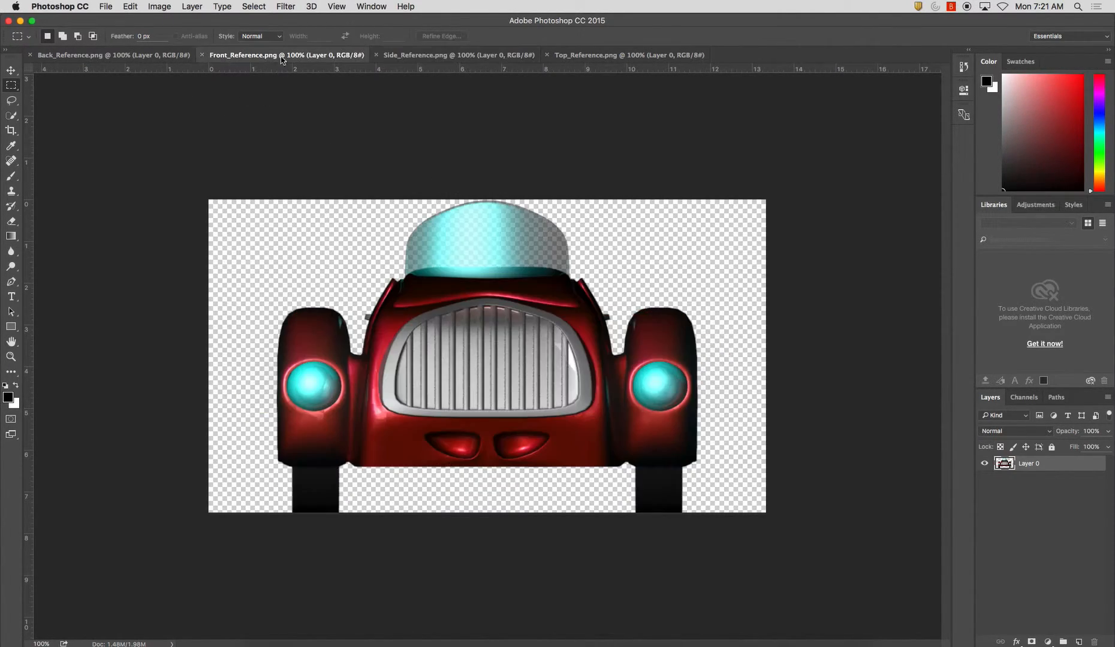
Enlarge the Back_Reference.png canvas to 300 percent width and height, anchored at the top-left corner
click(114, 56)
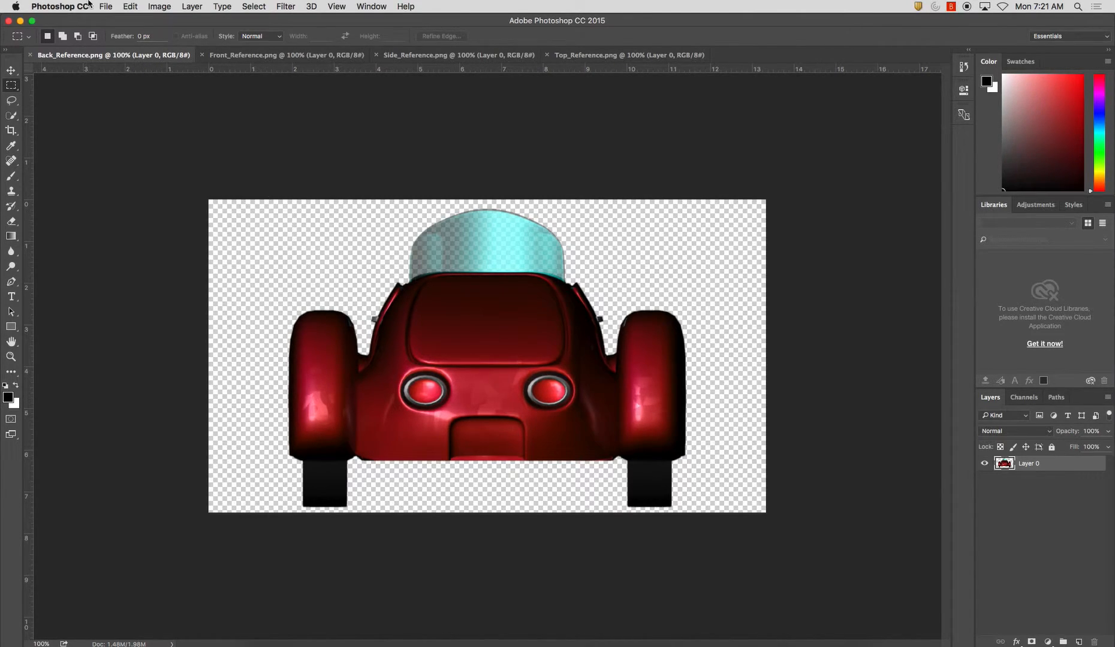
click(162, 7)
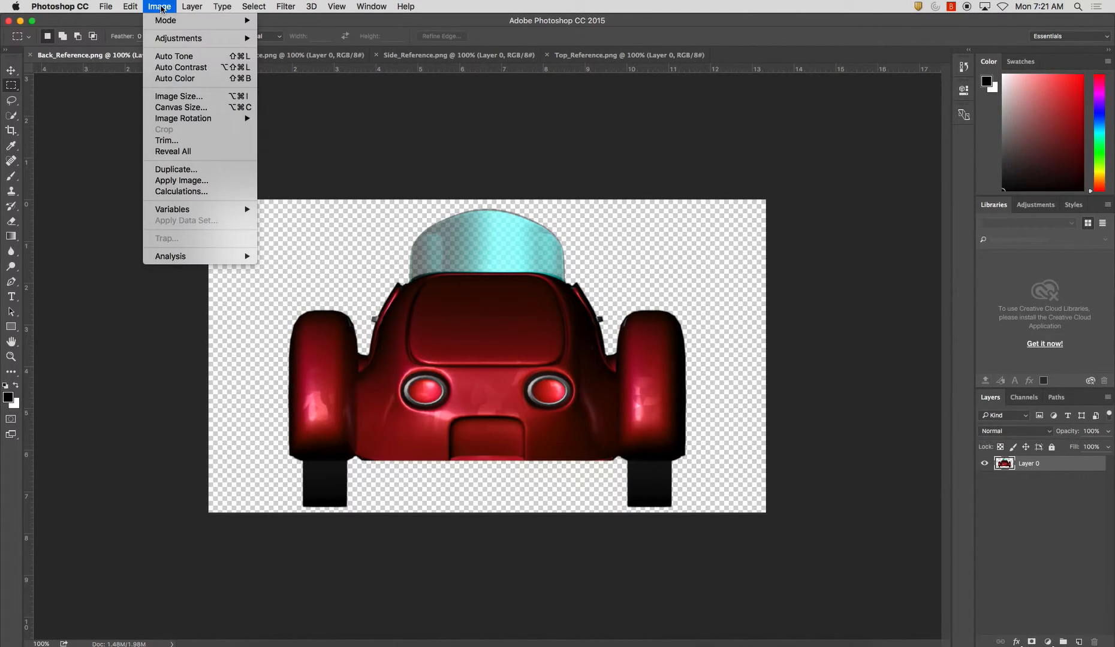
click(195, 108)
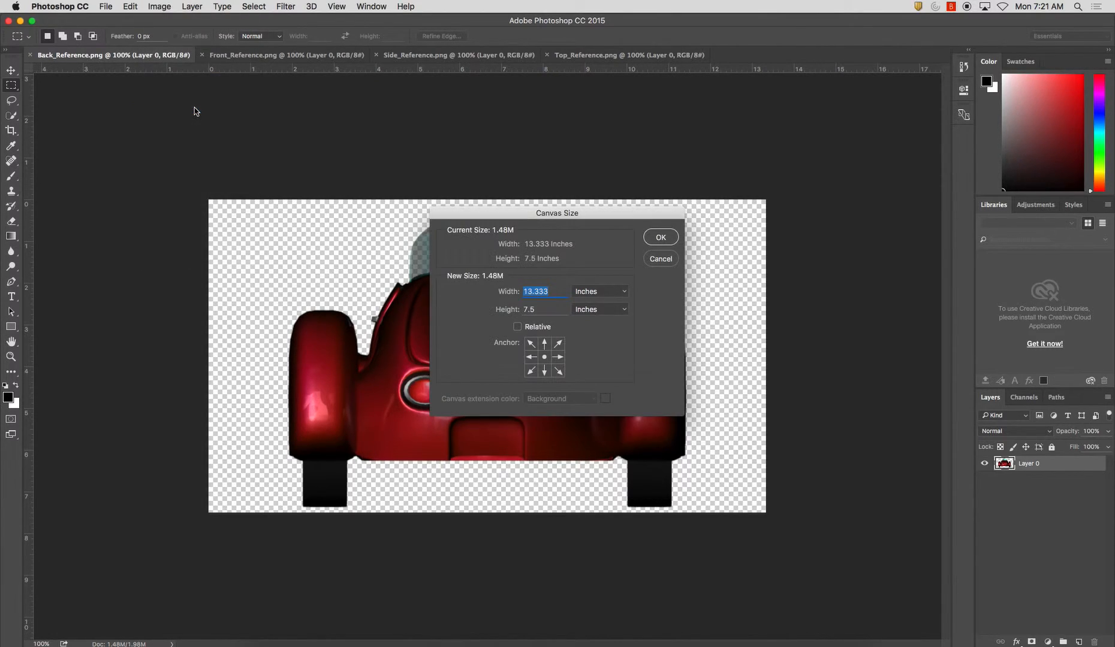
click(606, 292)
click(601, 271)
click(530, 344)
click(544, 358)
text(300)
key(Tab)
text(300)
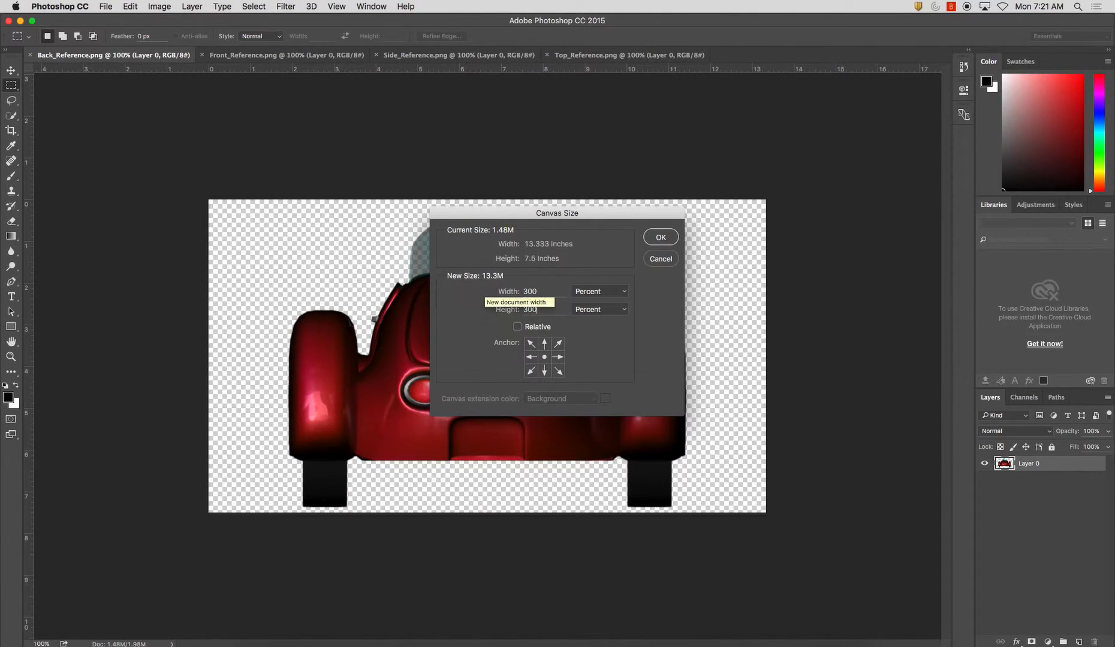
click(530, 344)
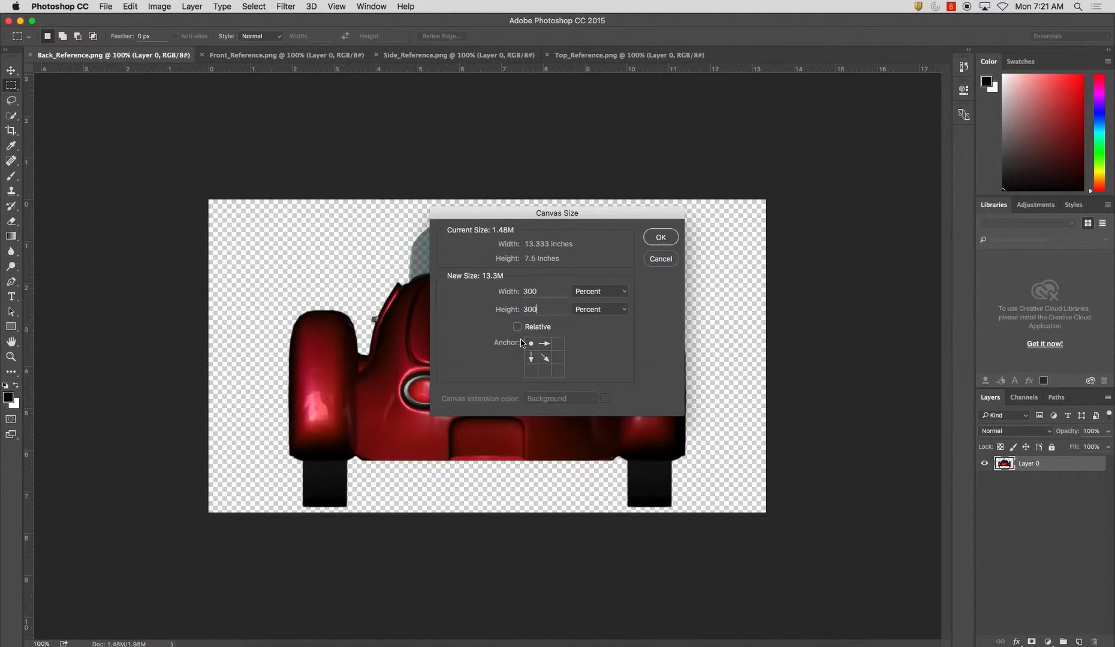
click(672, 240)
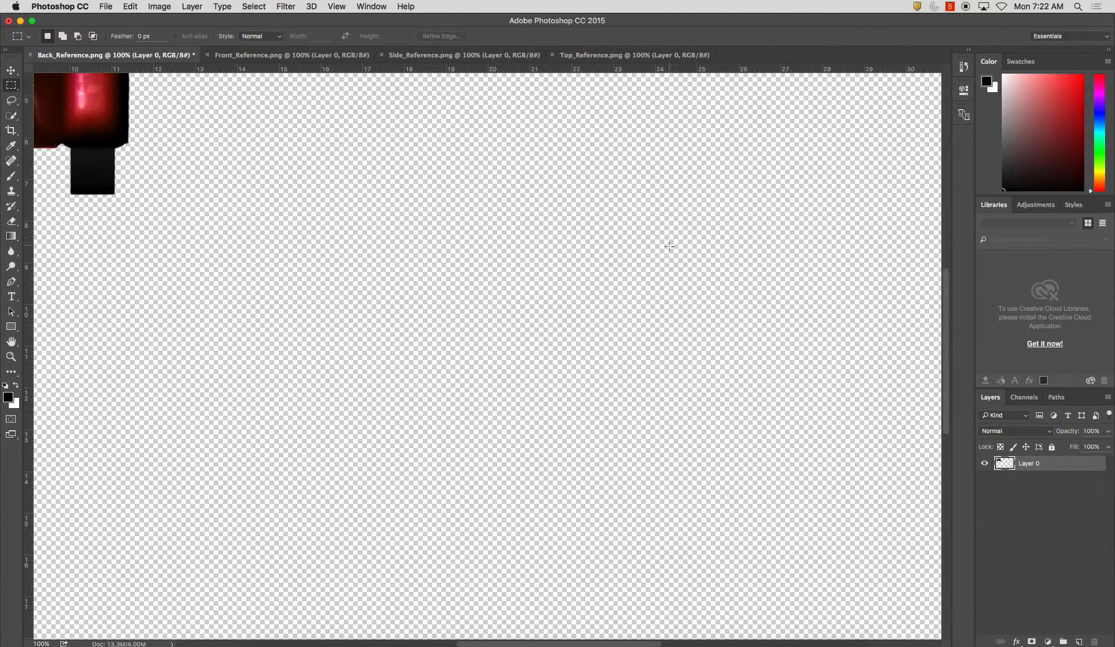
key(super+0)
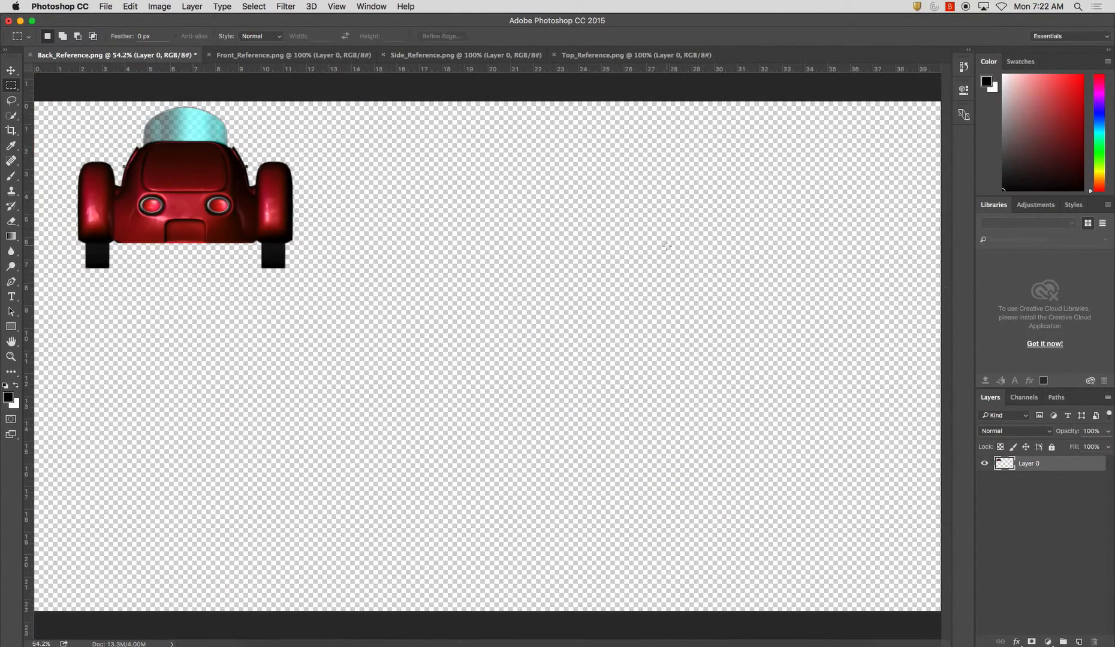
Copy the whole Front_Reference.png image into Back_Reference.png and place it beside the back view, with the car tops level
click(279, 55)
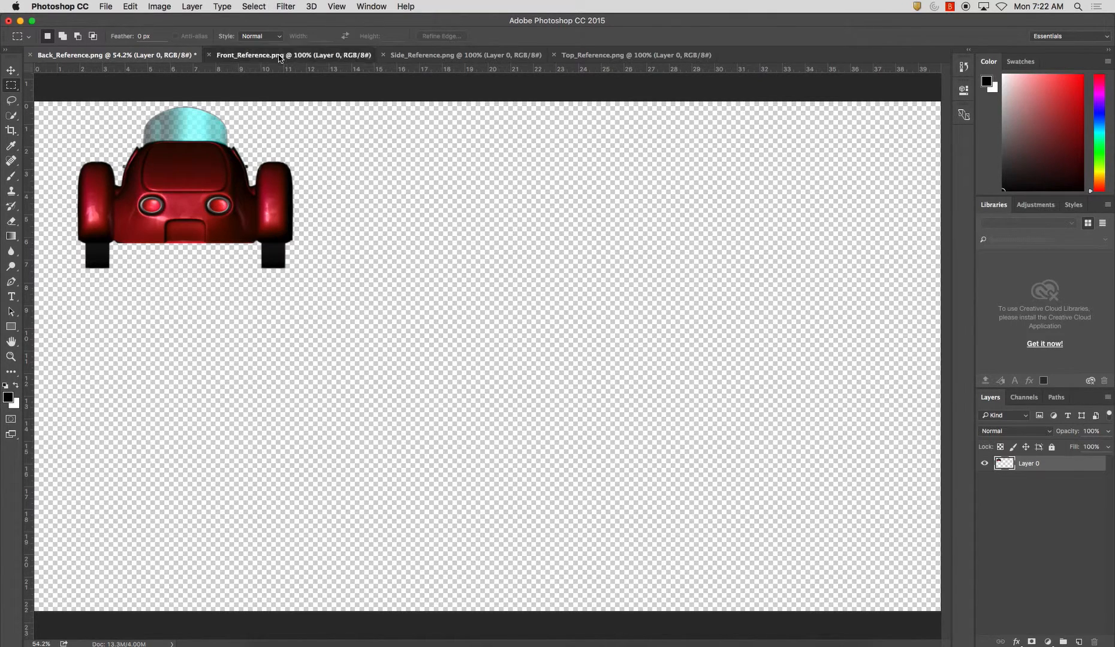
key(super+a)
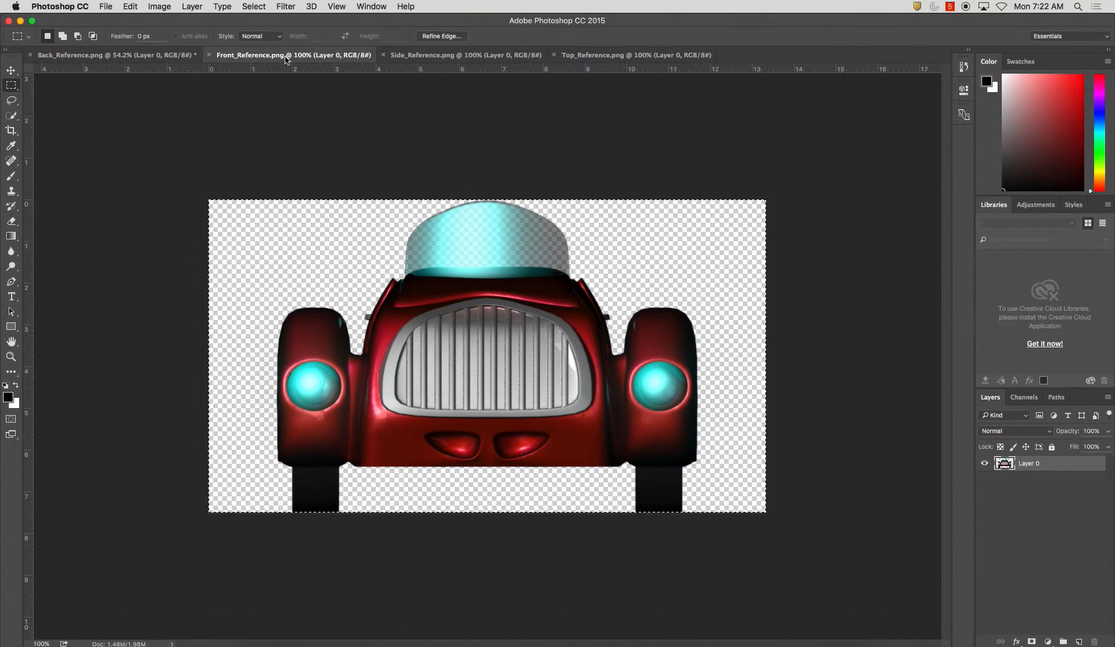
key(super+c)
click(114, 55)
key(super+v)
click(11, 70)
drag(520, 355, 470, 190)
Place a horizontal guide along the top of the cars' windshields
key(super+r)
key(super+r)
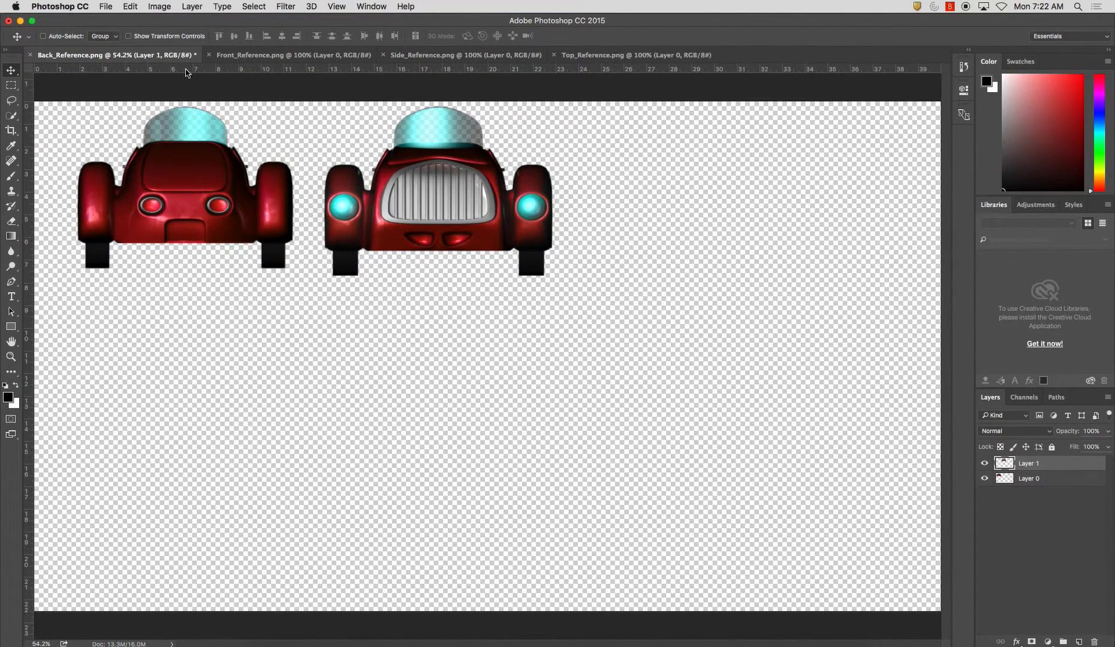
drag(236, 73, 240, 104)
Add a new layer beneath both car layers and fill it with medium gray using the Paint Bucket
click(1078, 642)
drag(1045, 468, 1040, 497)
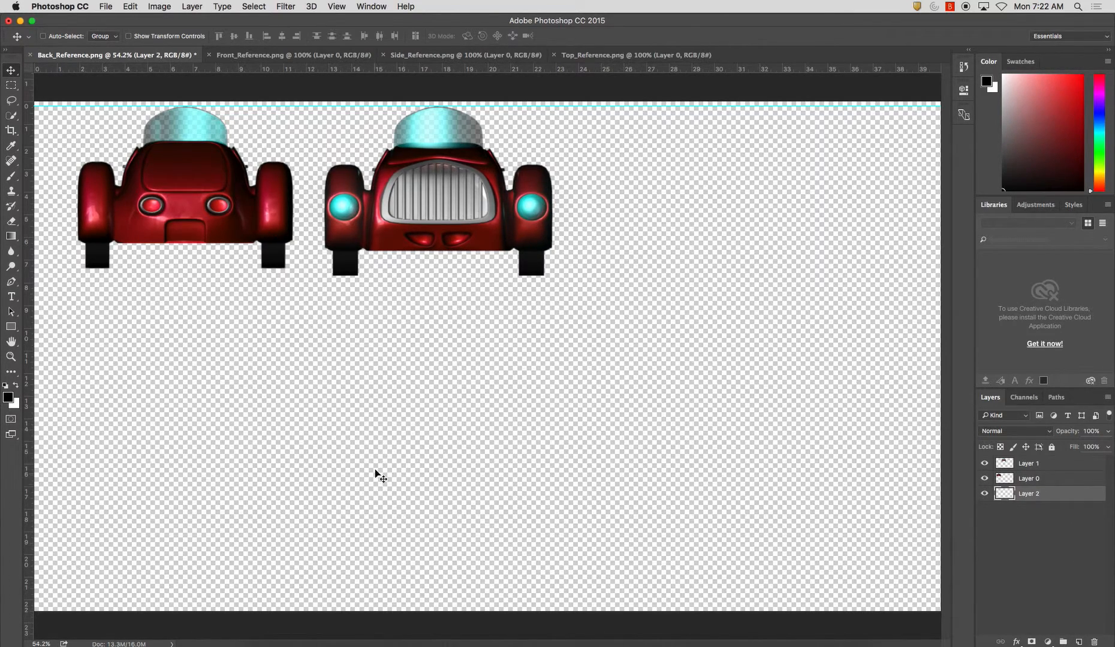
key(g)
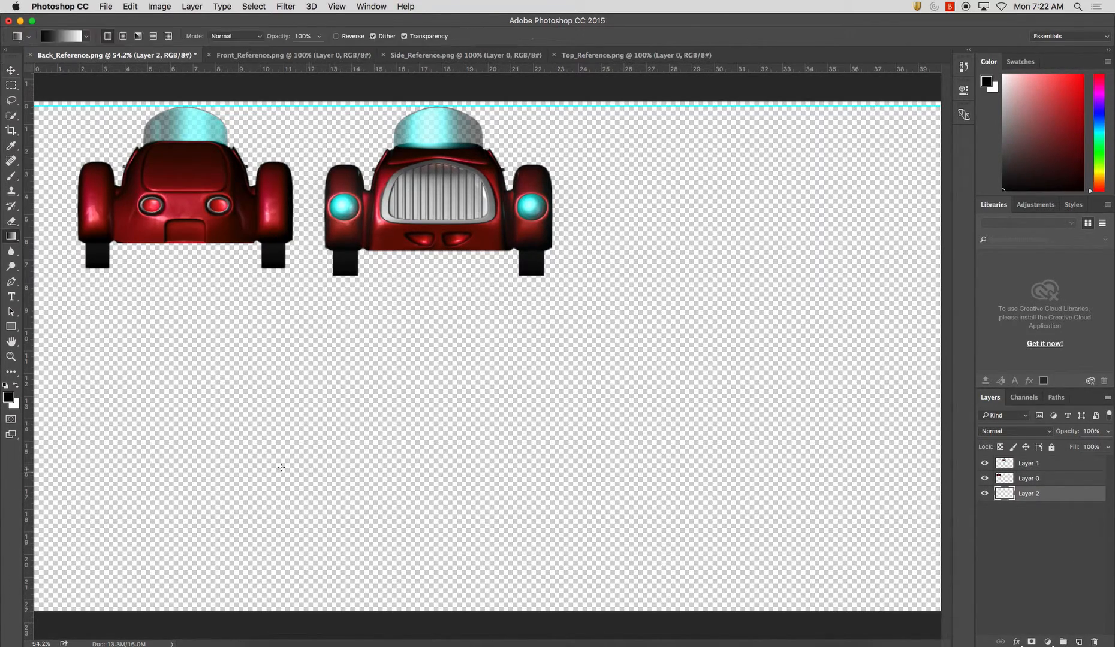
click(10, 236)
click(63, 246)
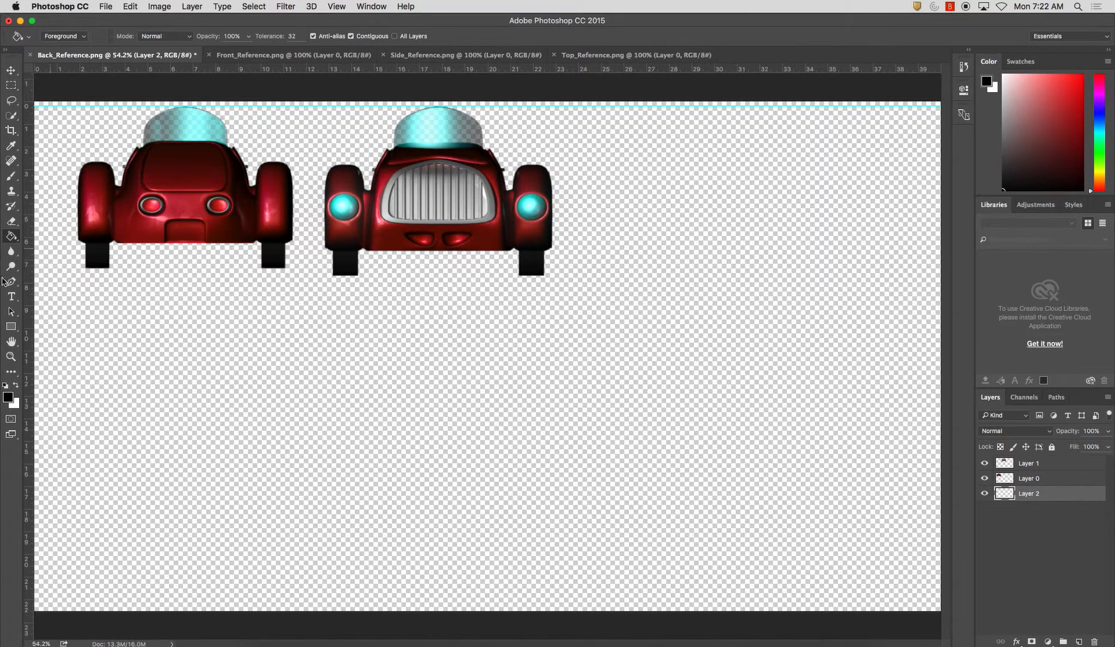
click(8, 397)
drag(422, 287, 390, 292)
click(678, 221)
click(559, 360)
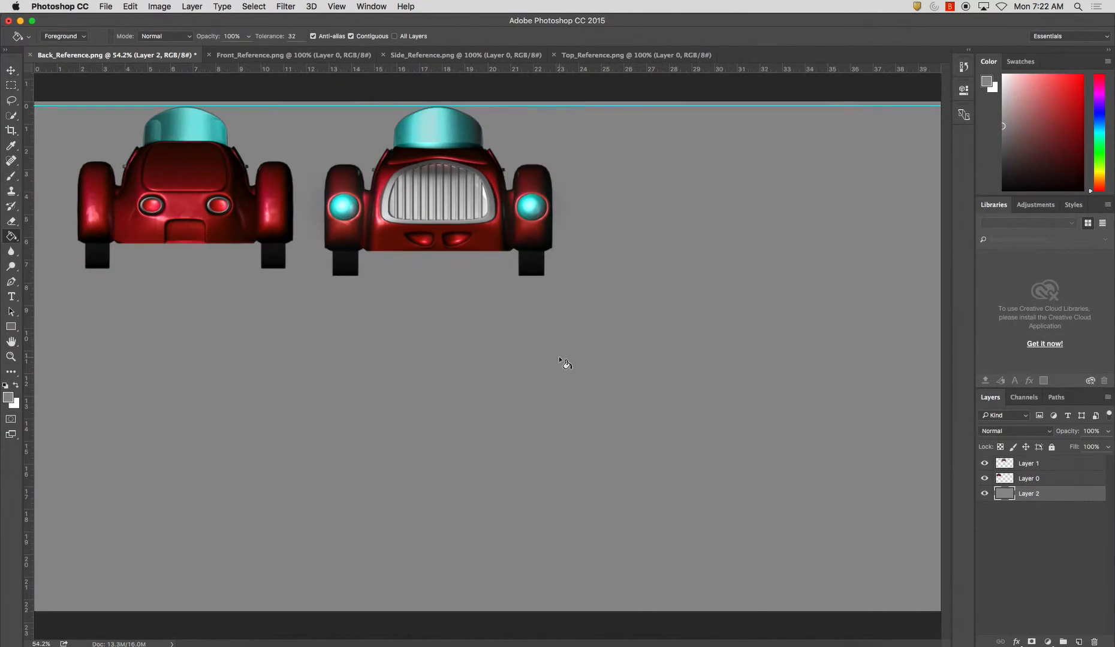
Place a second horizontal guide along the bottom of the back view's tires
drag(110, 69, 141, 269)
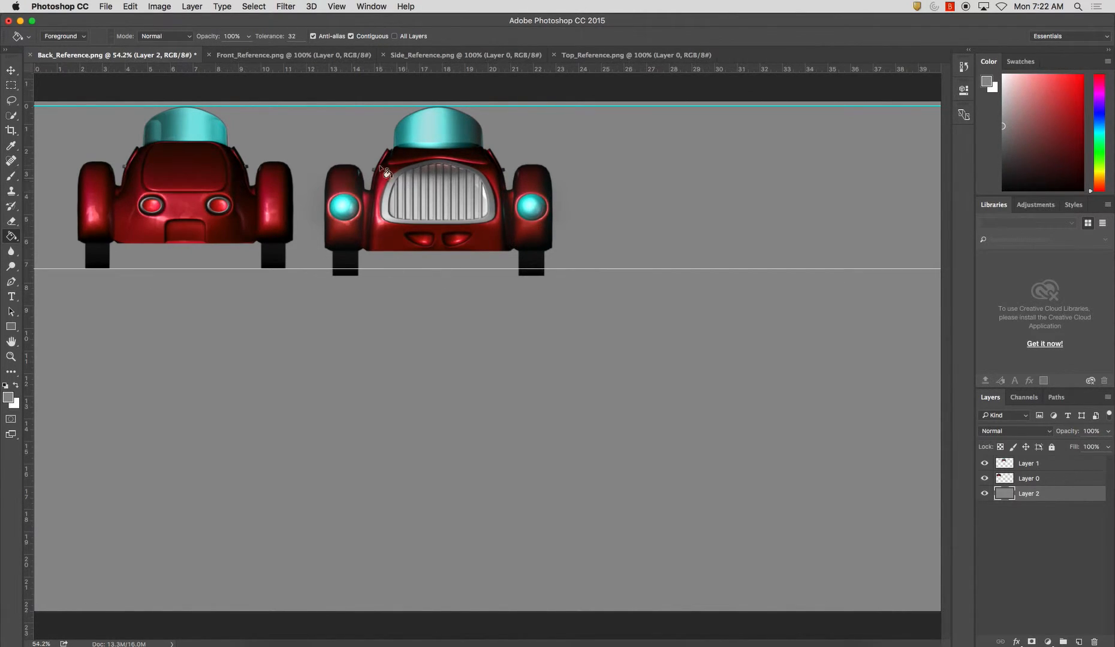
Rename the back view's layer as Back and the front view's layer as Front
double_click(1030, 478)
text(Bac)
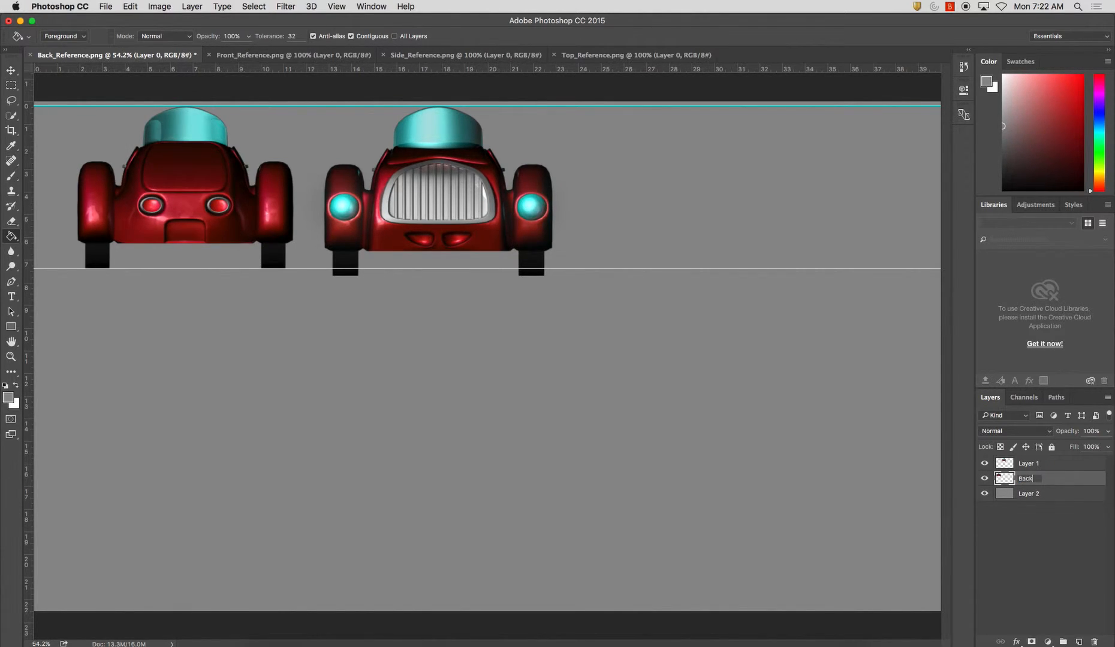
text(k)
key(Return)
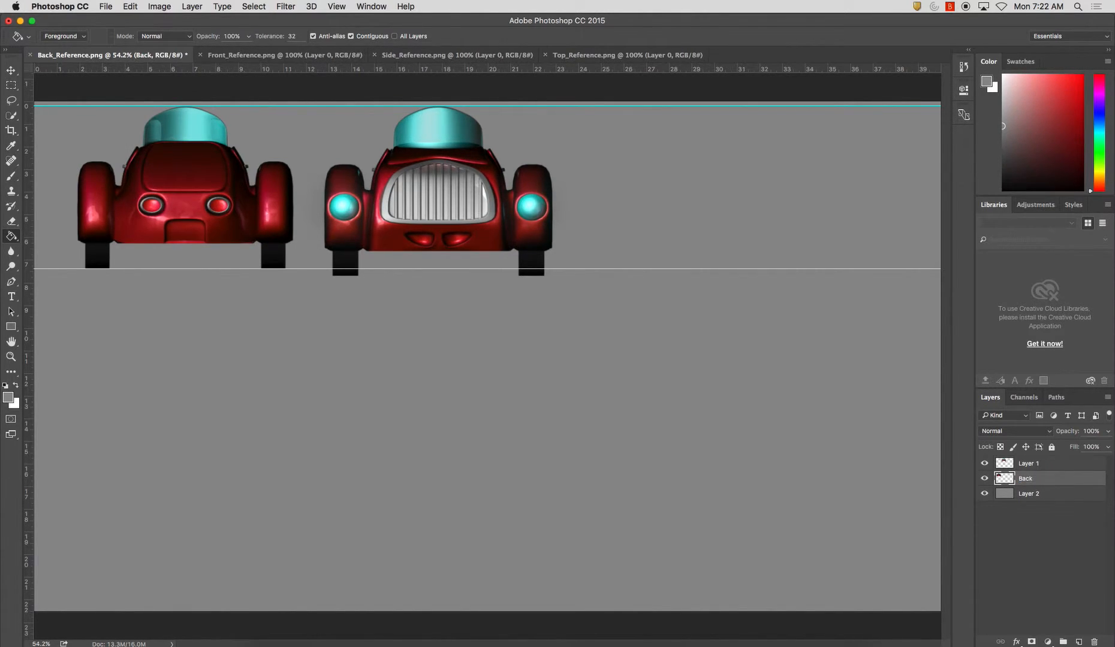
double_click(1029, 463)
text(Front)
key(Return)
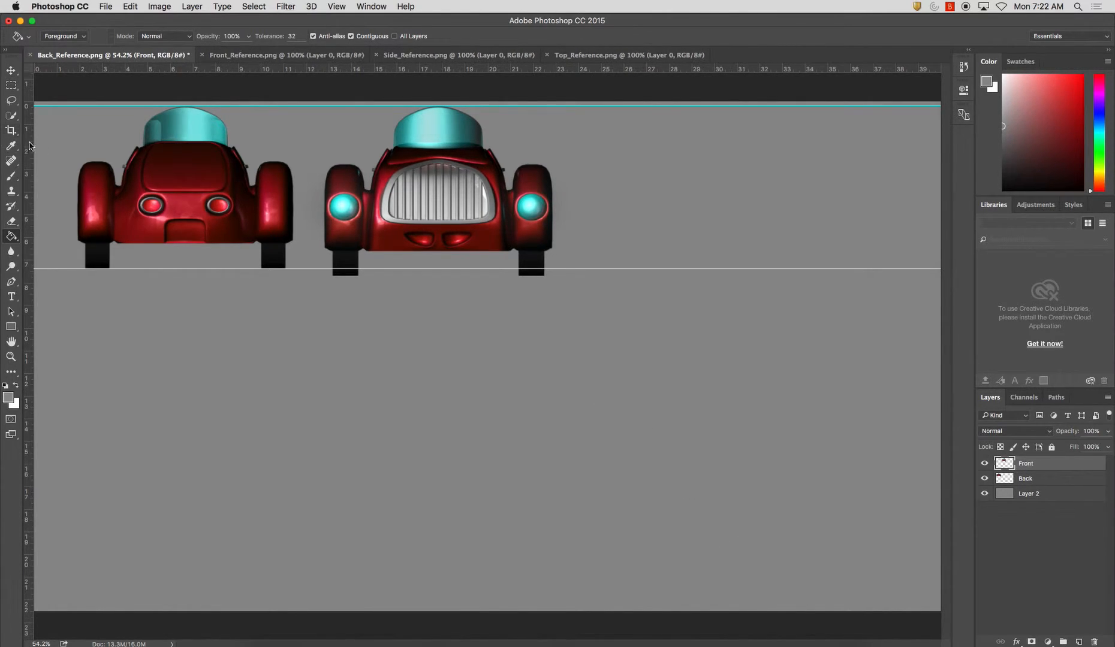
Scale the Front layer proportionally to about 96%, and again to about 99%, so the car fits between the two guides
click(132, 6)
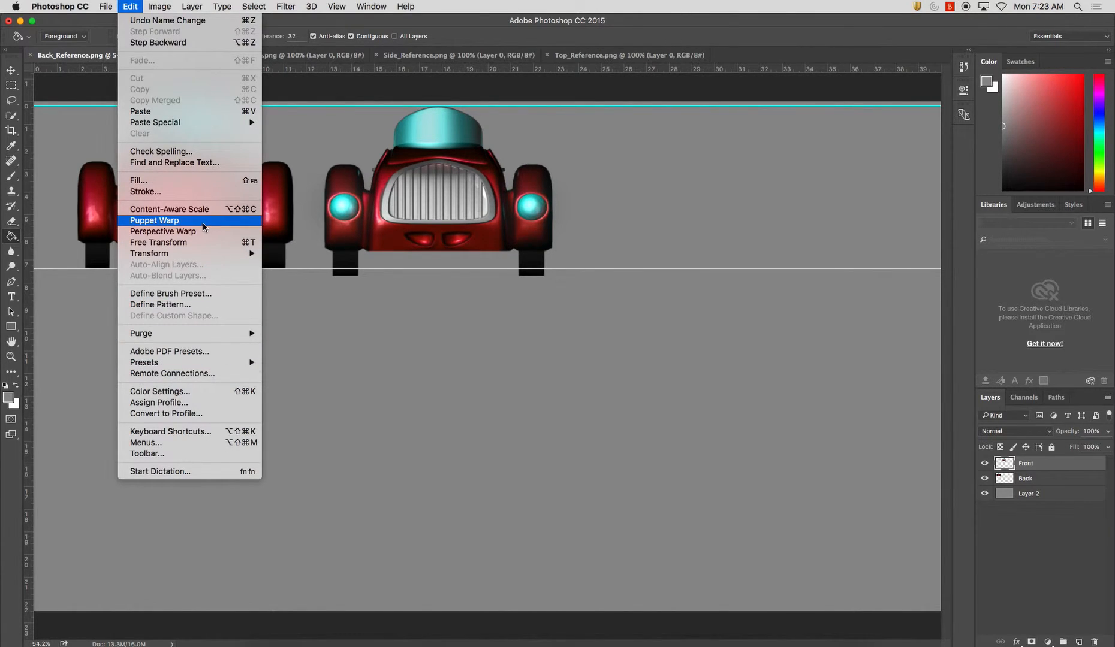
mouse_move(202, 256)
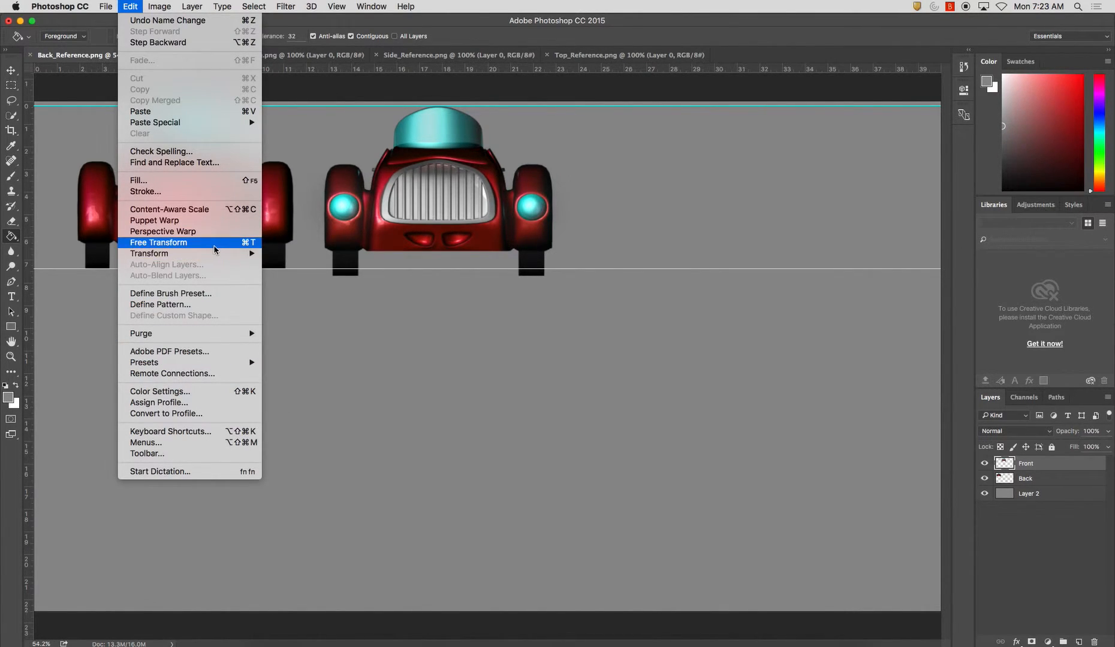
click(131, 6)
key(super+t)
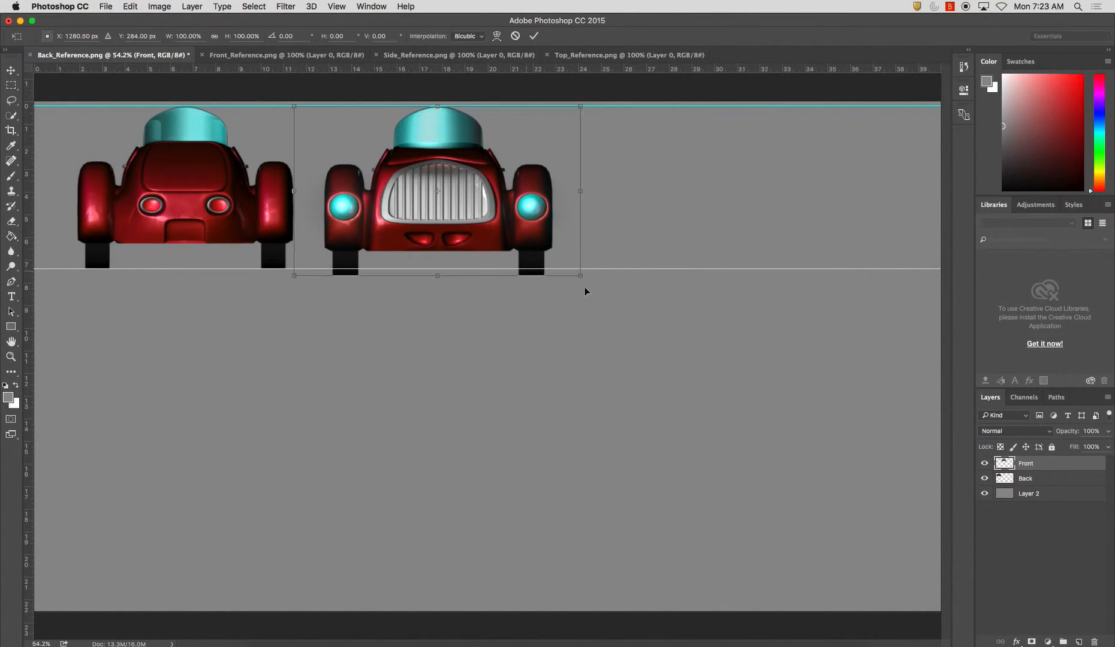
drag(580, 277, 571, 271)
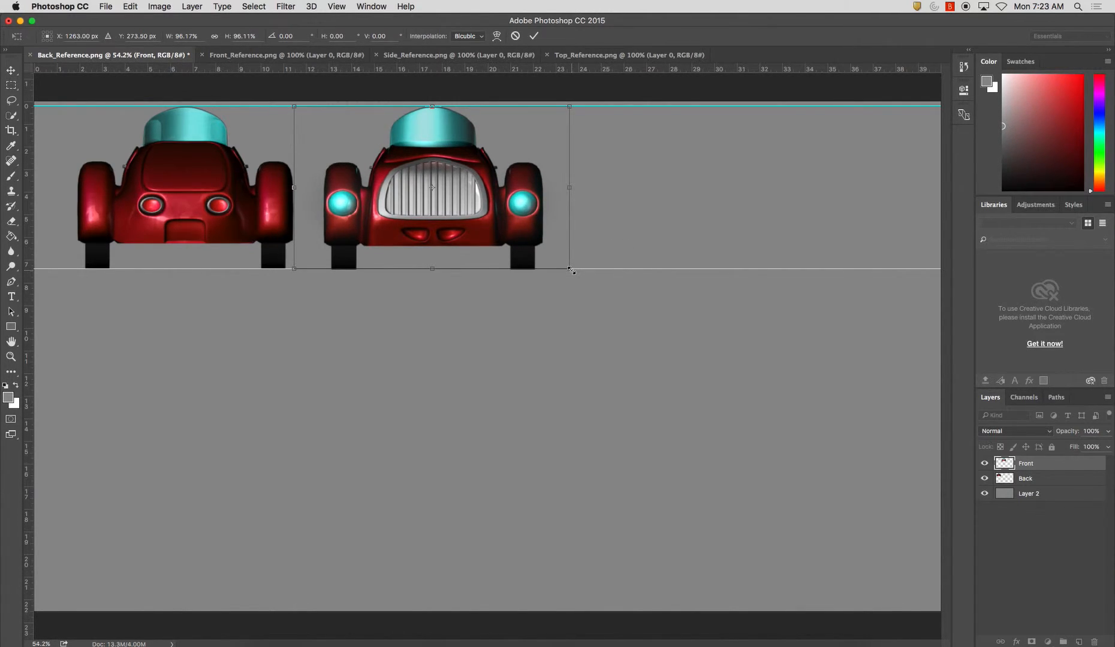
key(Return)
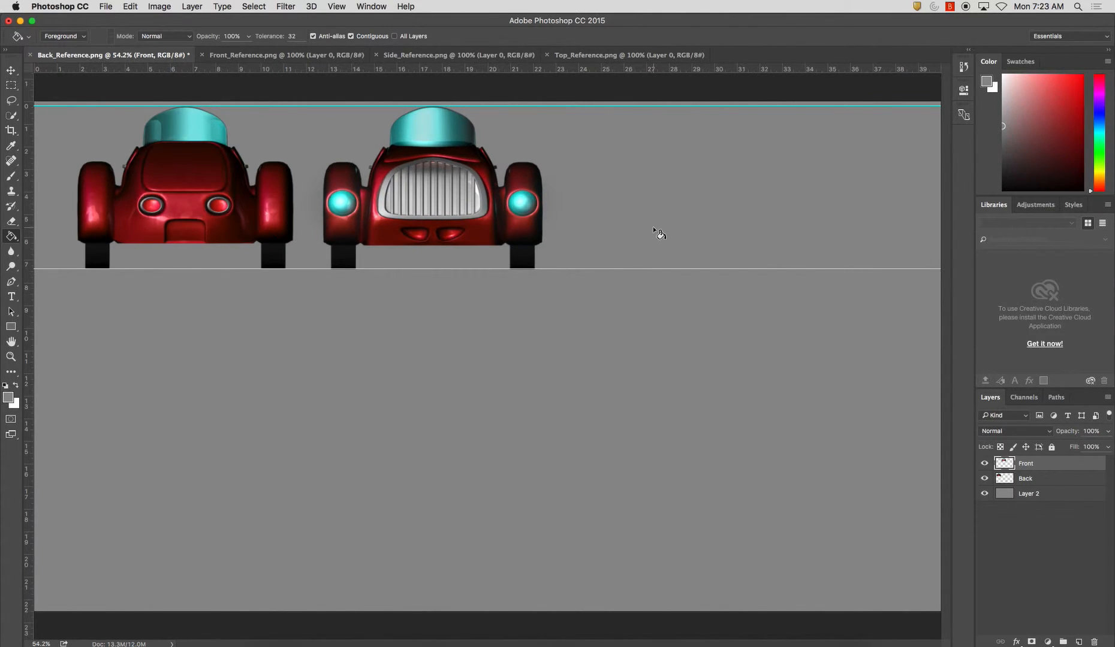
key(super+t)
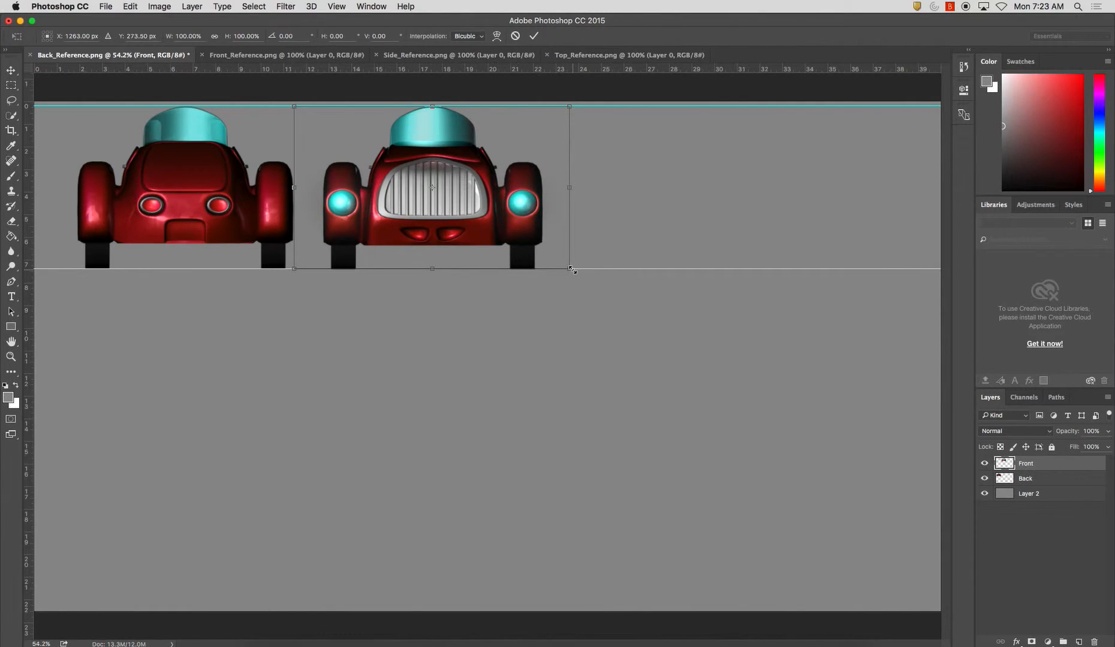
drag(571, 270, 570, 269)
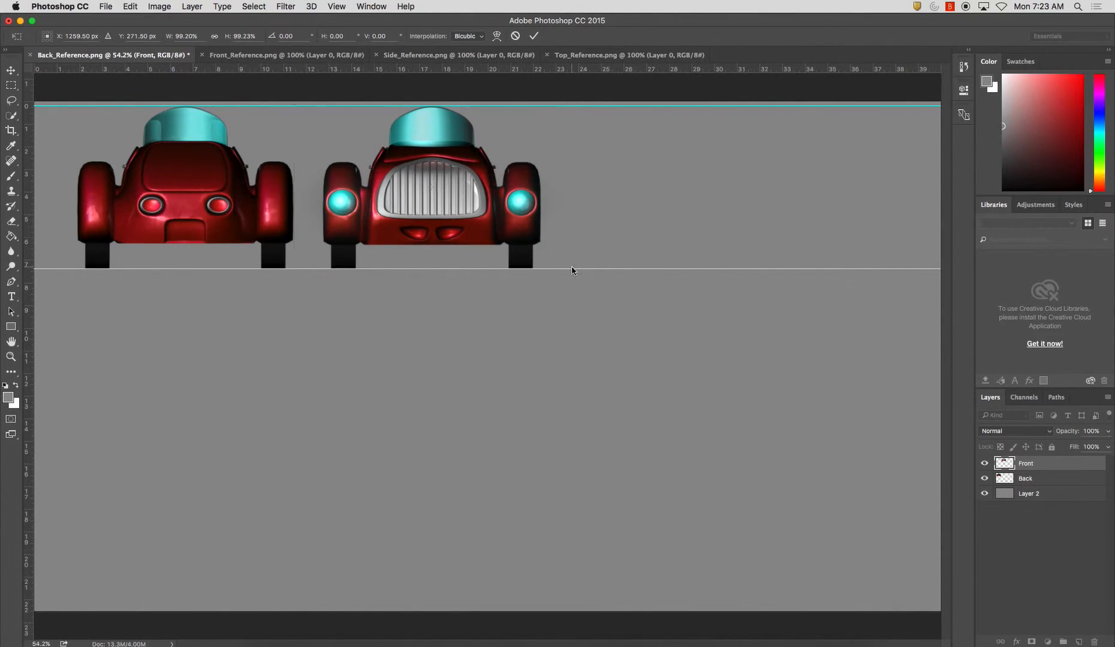
key(Return)
Switch to the Move tool and close the Front_Reference.png document
click(11, 71)
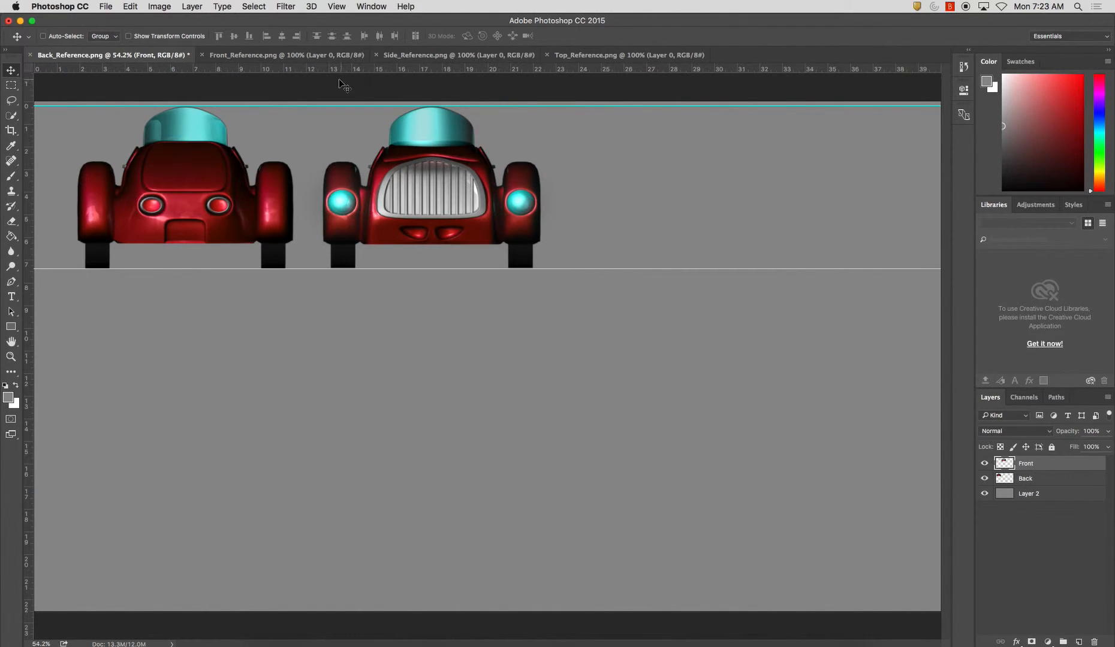
click(279, 56)
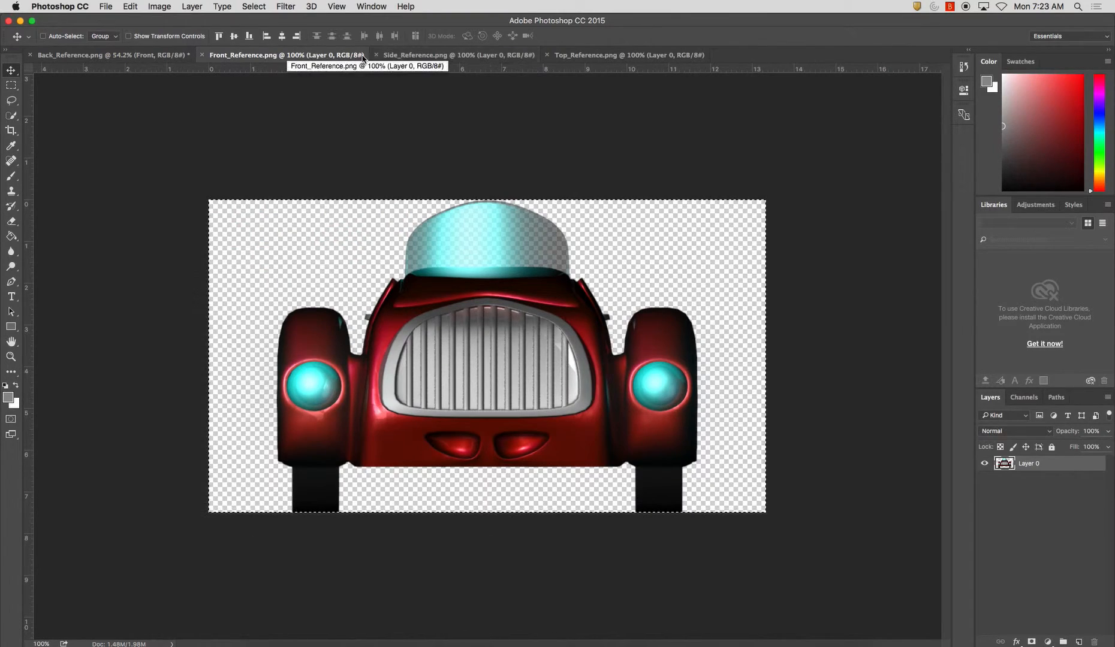
click(202, 55)
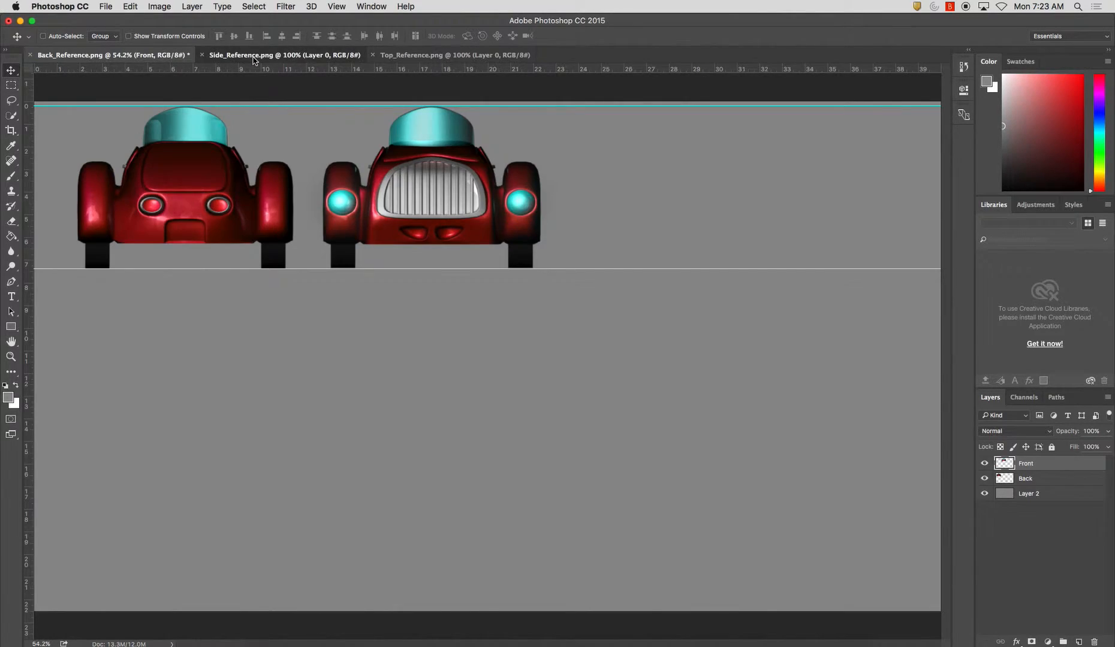
Copy the entire Side_Reference.png image and paste it into the Back_Reference.png document
click(297, 55)
key(super+a)
click(139, 57)
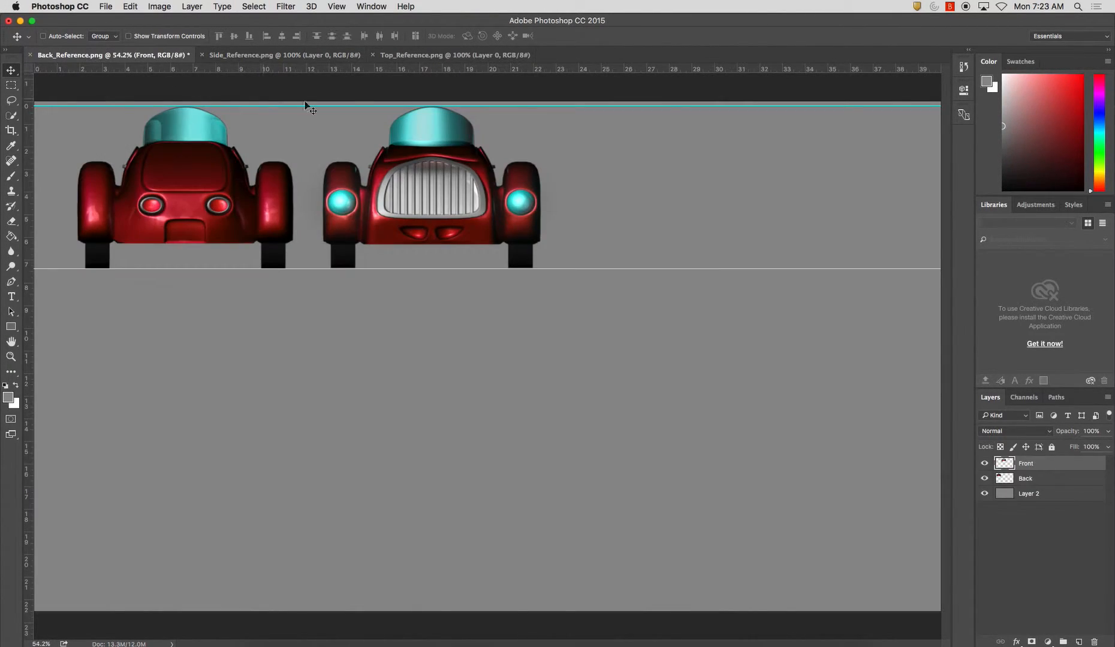
click(304, 58)
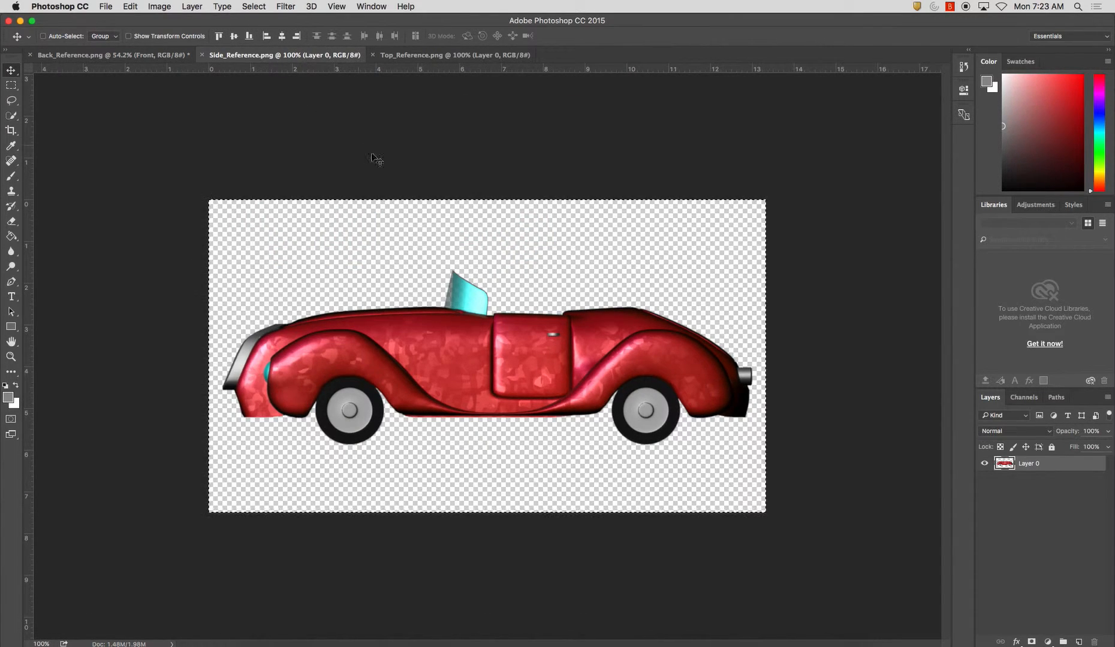
drag(431, 169, 386, 196)
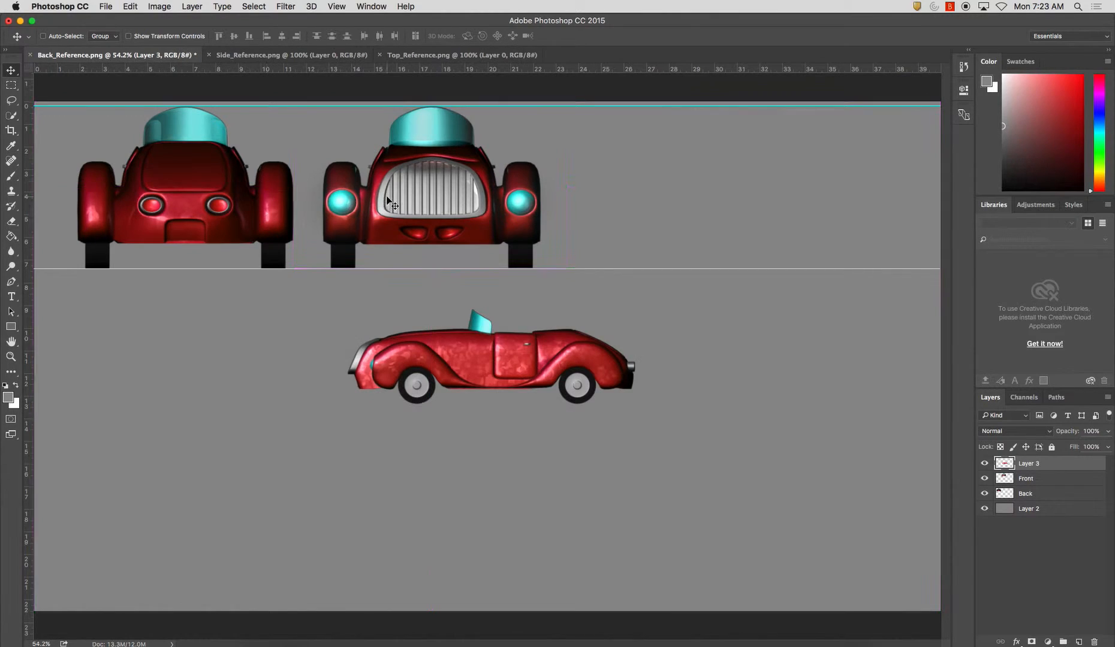
Move the pasted side view directly beneath the back view and rename its layer as Side
key(super+t)
drag(553, 384, 268, 332)
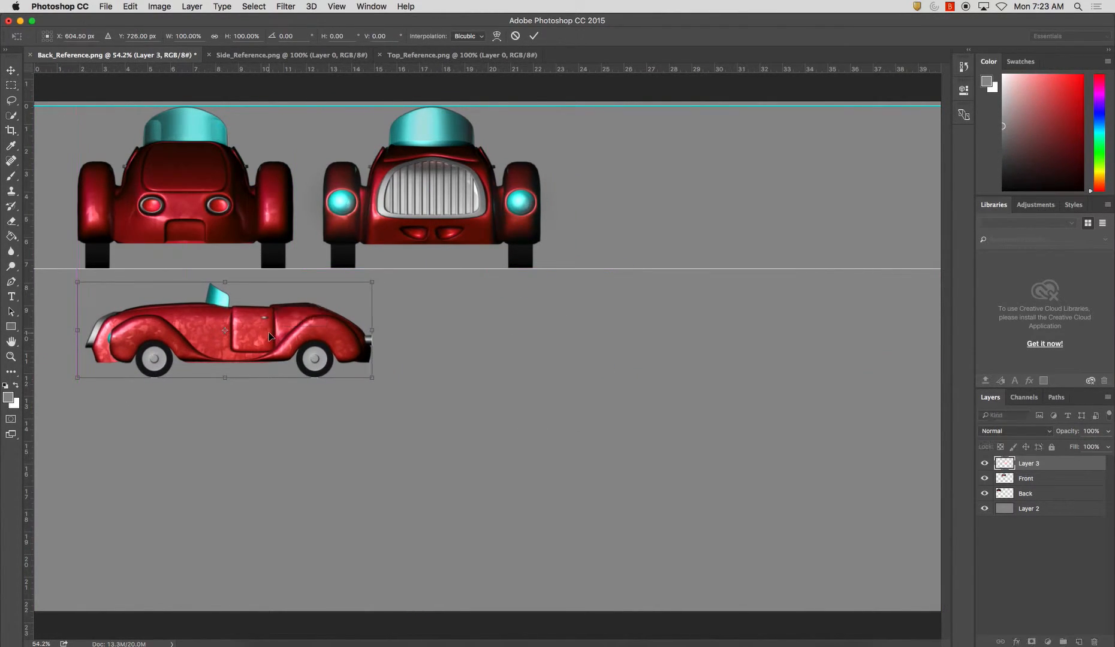
key(Return)
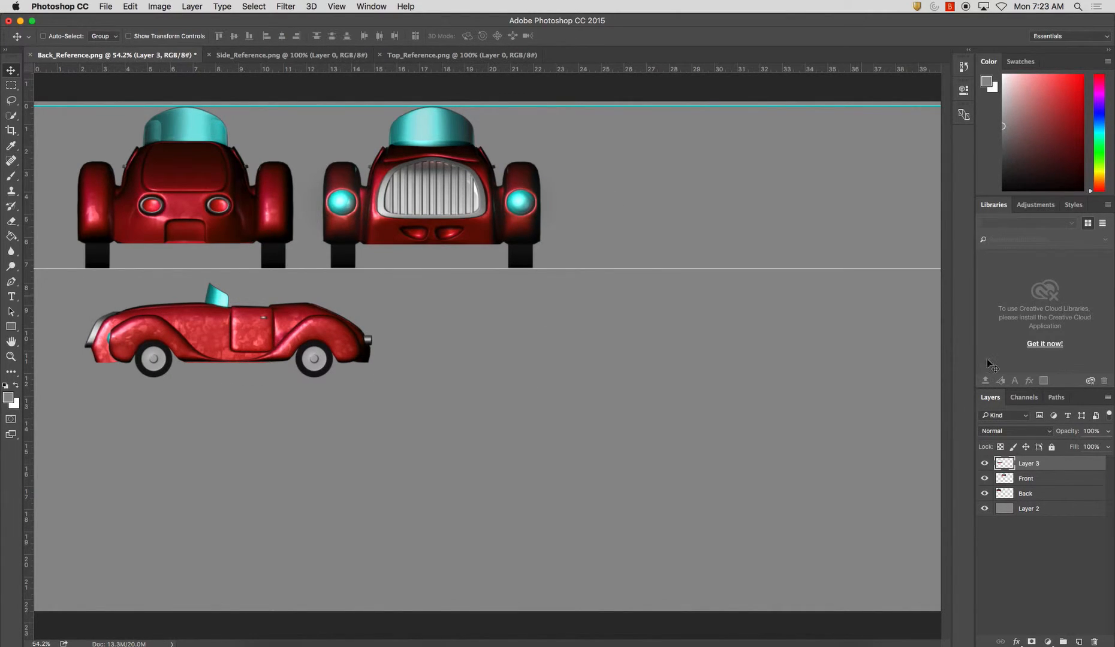
text(Side)
key(Return)
Copy the Top_Reference.png image and paste it into the Back_Reference.png document
click(458, 54)
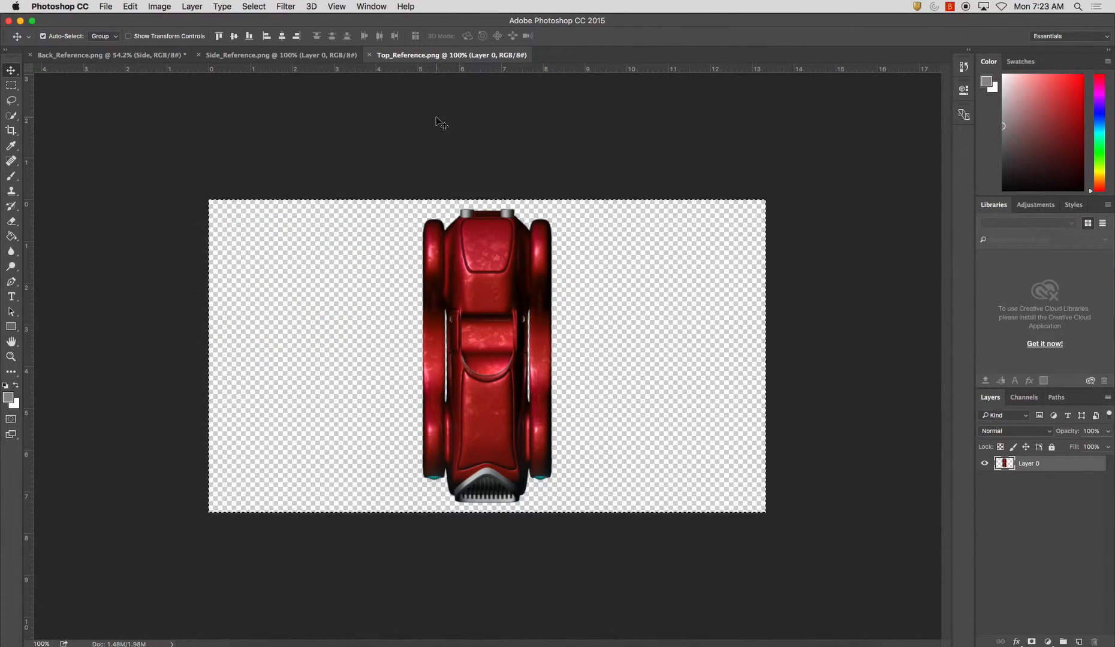
key(super+c)
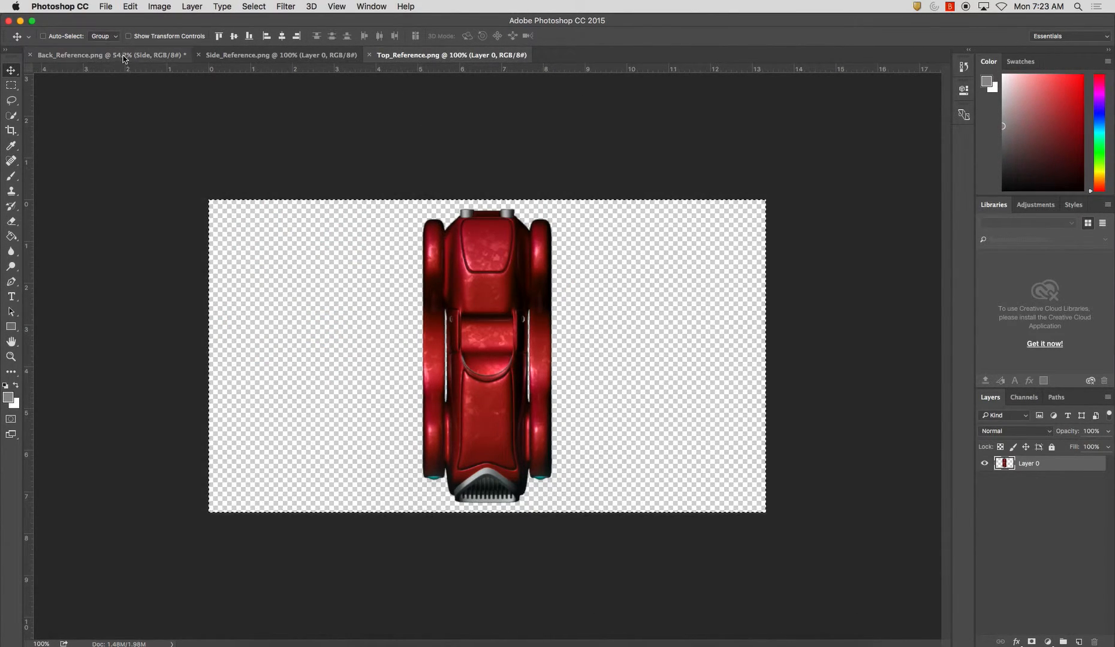
click(111, 54)
key(super+v)
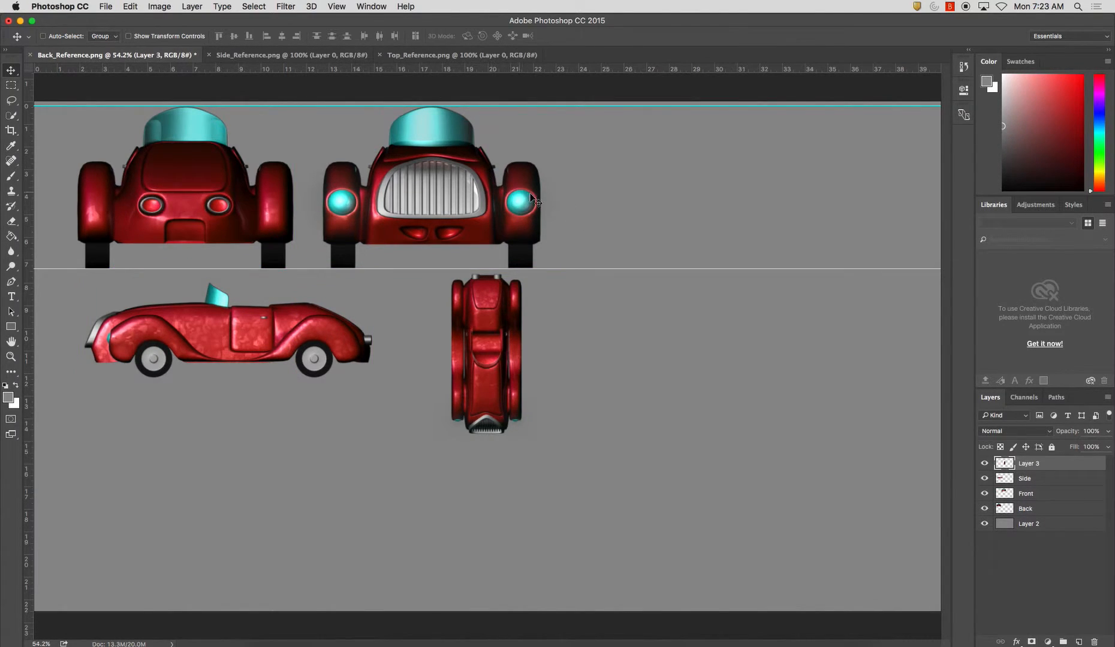
Rotate the pasted top view 90 degrees clockwise and place it beneath the side view with the front ends lined up
key(super+t)
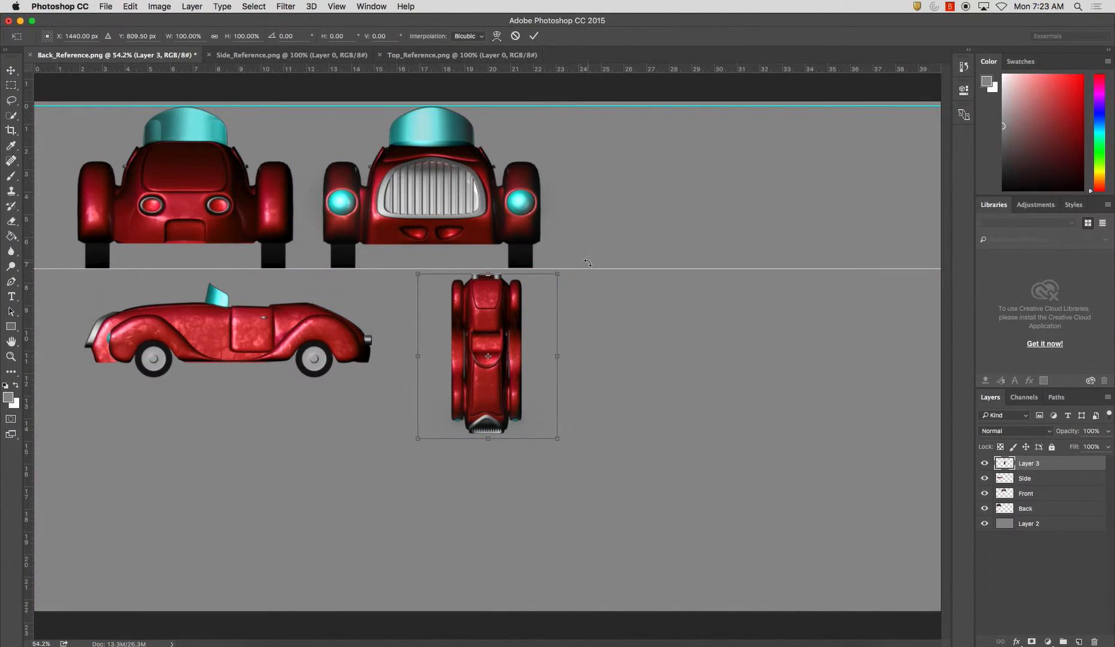
shift+drag(577, 275, 561, 422)
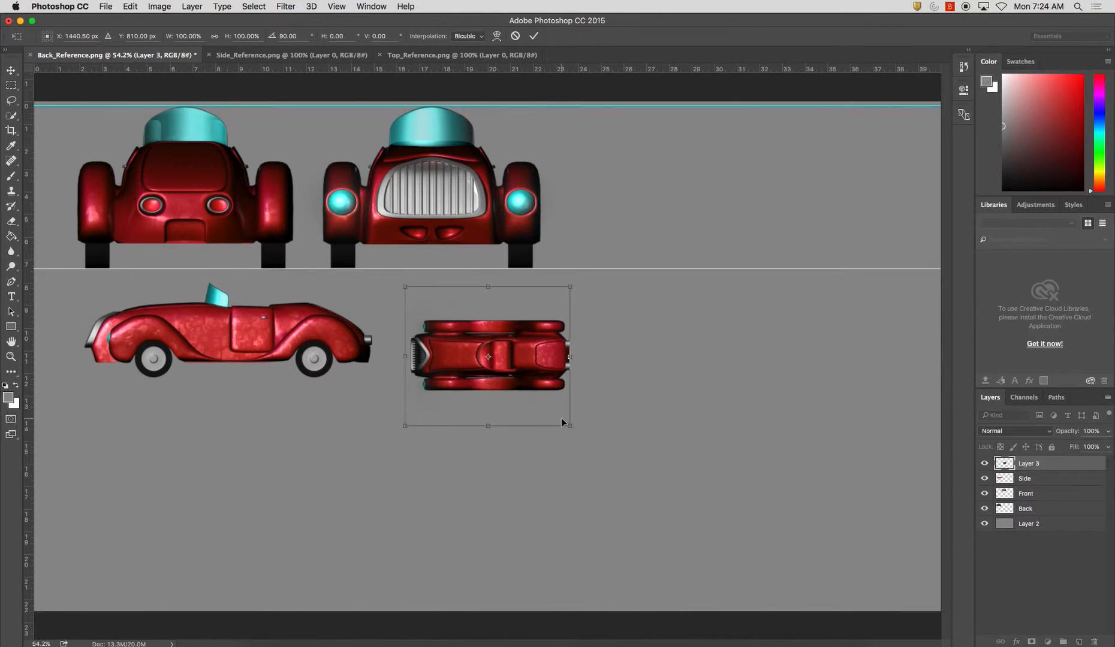
key(Return)
drag(482, 356, 154, 423)
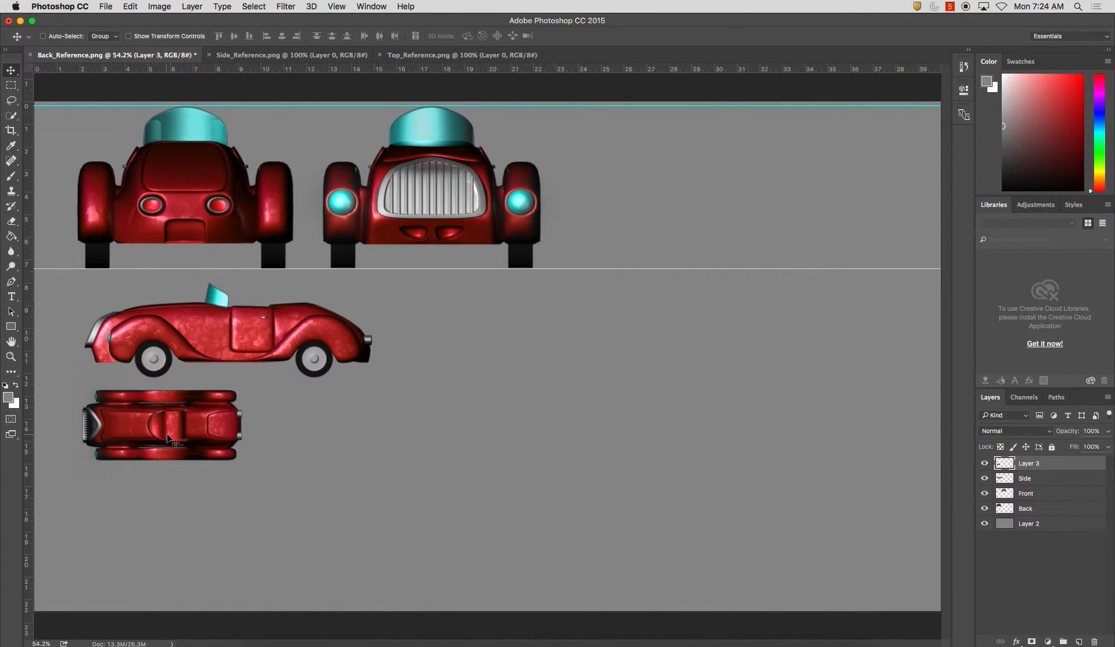
Scale the top view proportionally to about 175% so its length roughly matches the side view
key(super+t)
shift+drag(241, 497, 410, 551)
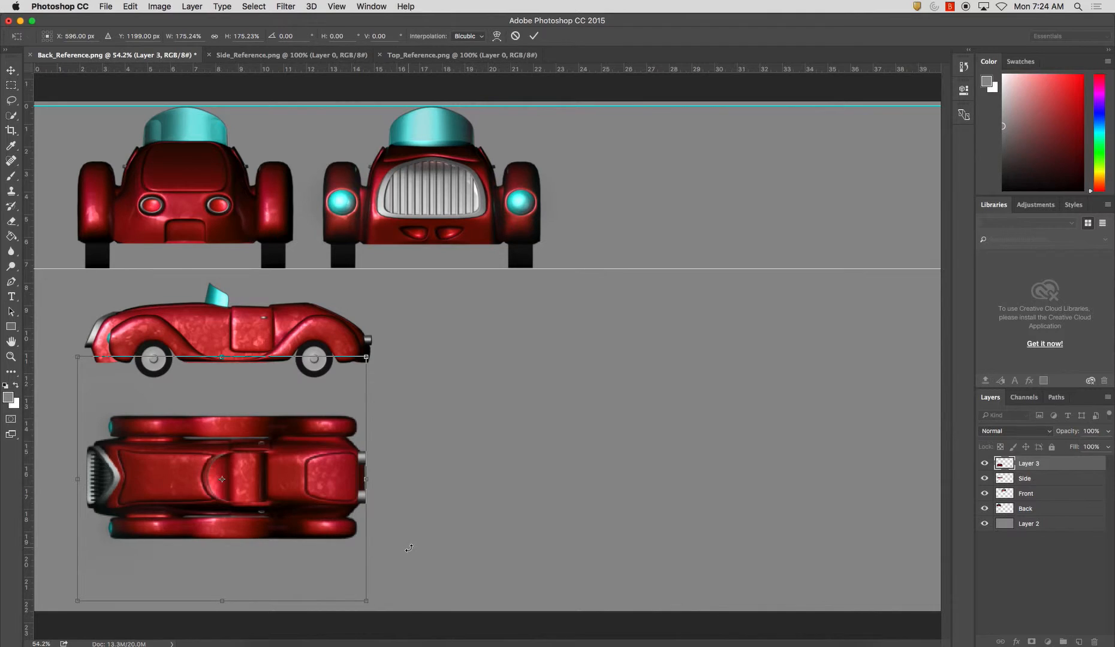
key(Return)
Place vertical guides through the side and top views at the car's rear end, both door edges and the grille's inner tip
drag(29, 328, 366, 390)
drag(27, 343, 230, 368)
drag(29, 342, 273, 367)
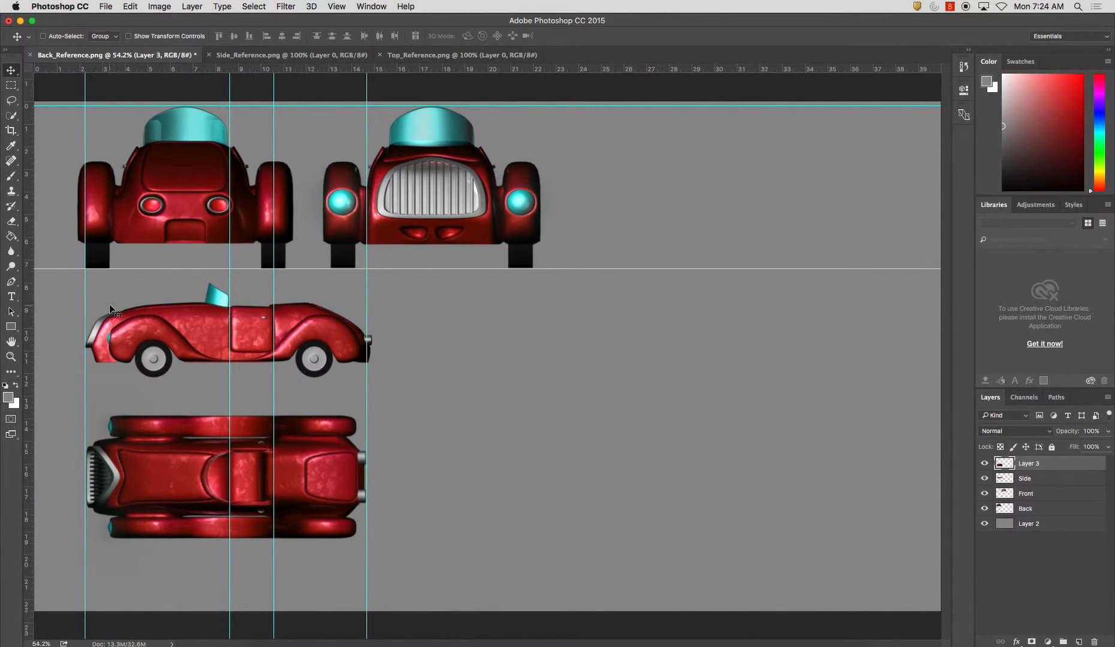
drag(30, 360, 121, 399)
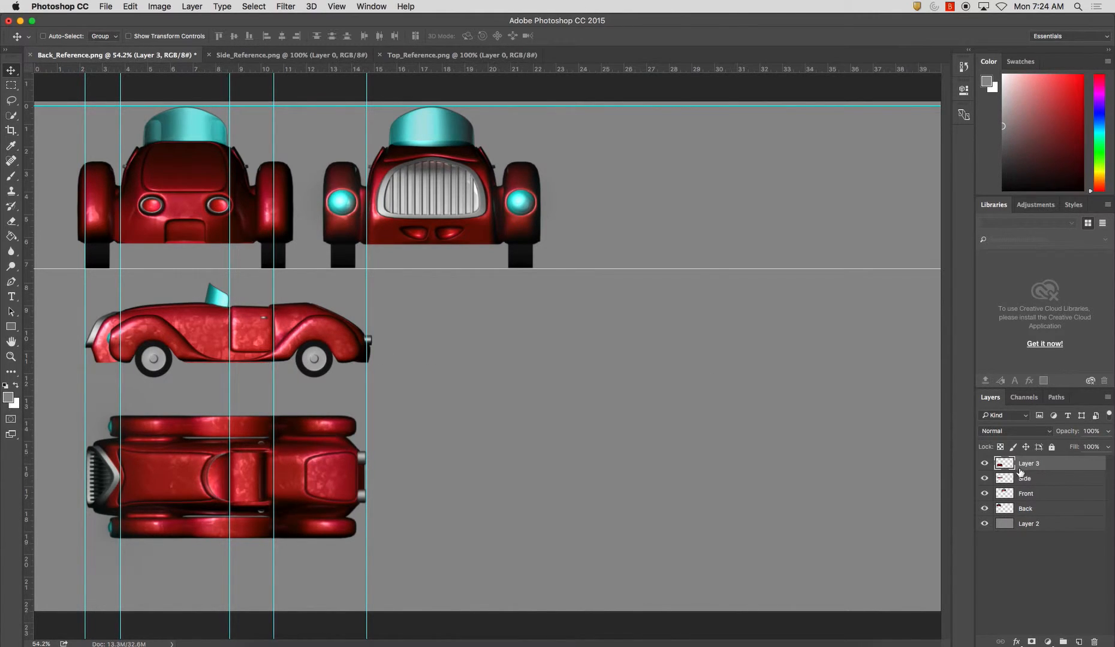
Rename the top view's layer as Top
text(Fop)
key(Return)
Scale the Side layer down slightly and proportionally so the car fits between the outer vertical guides
click(984, 479)
click(984, 479)
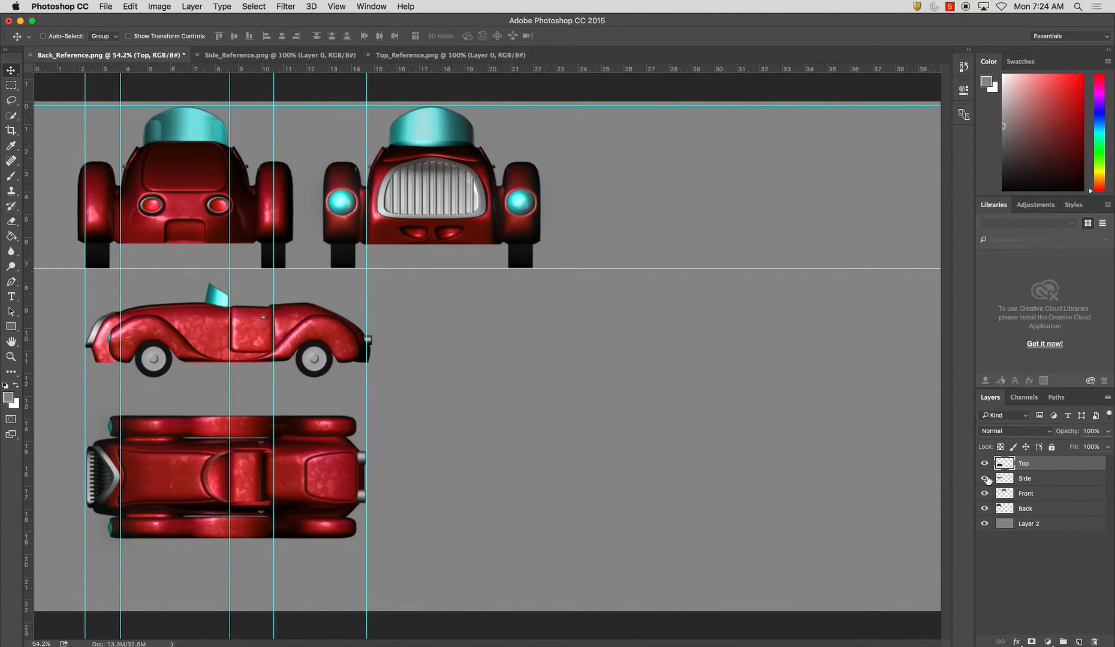
click(1022, 480)
key(ctrl+t)
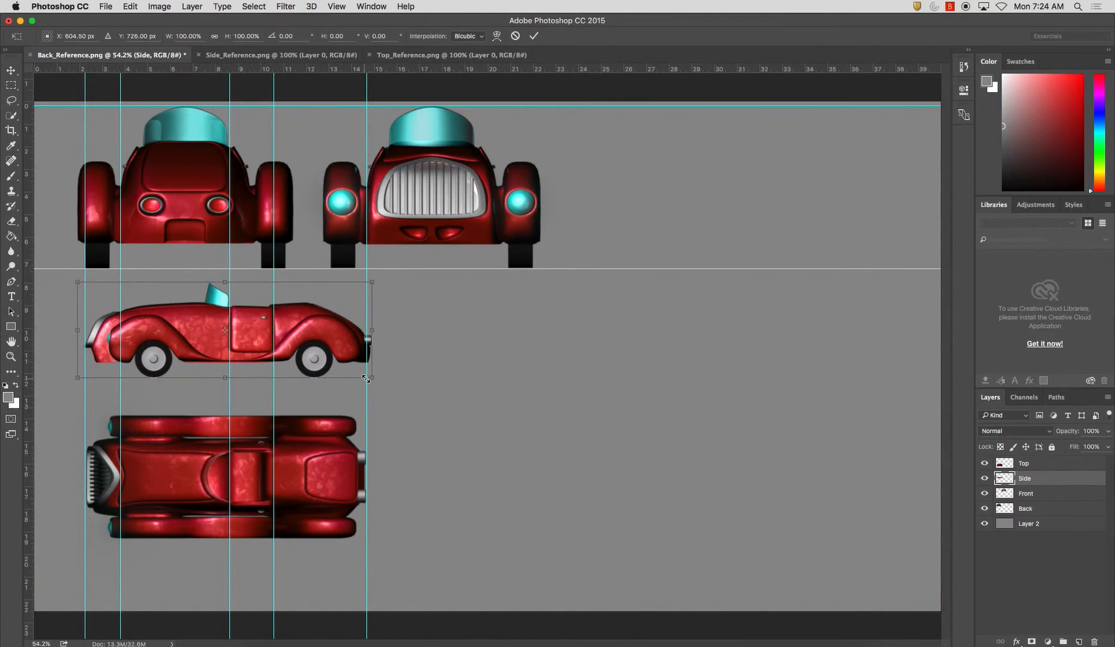
drag(372, 378, 368, 375)
key(Return)
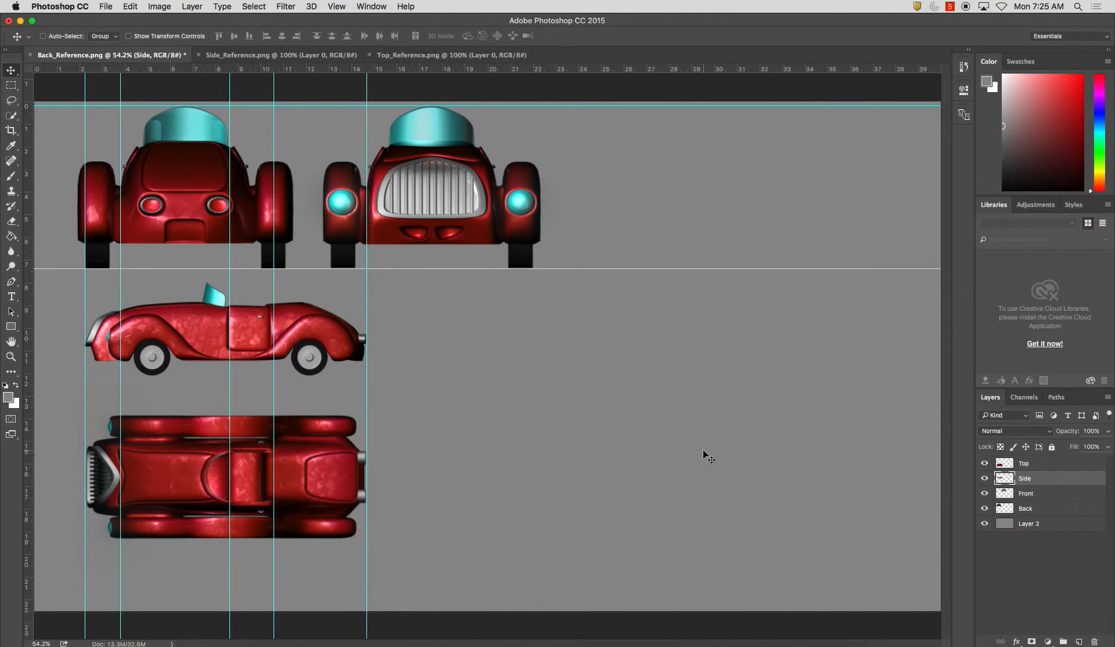
Move the side view beside the front view with its tires resting on the lower horizontal guide
key(super+t)
drag(290, 340, 763, 229)
key(Return)
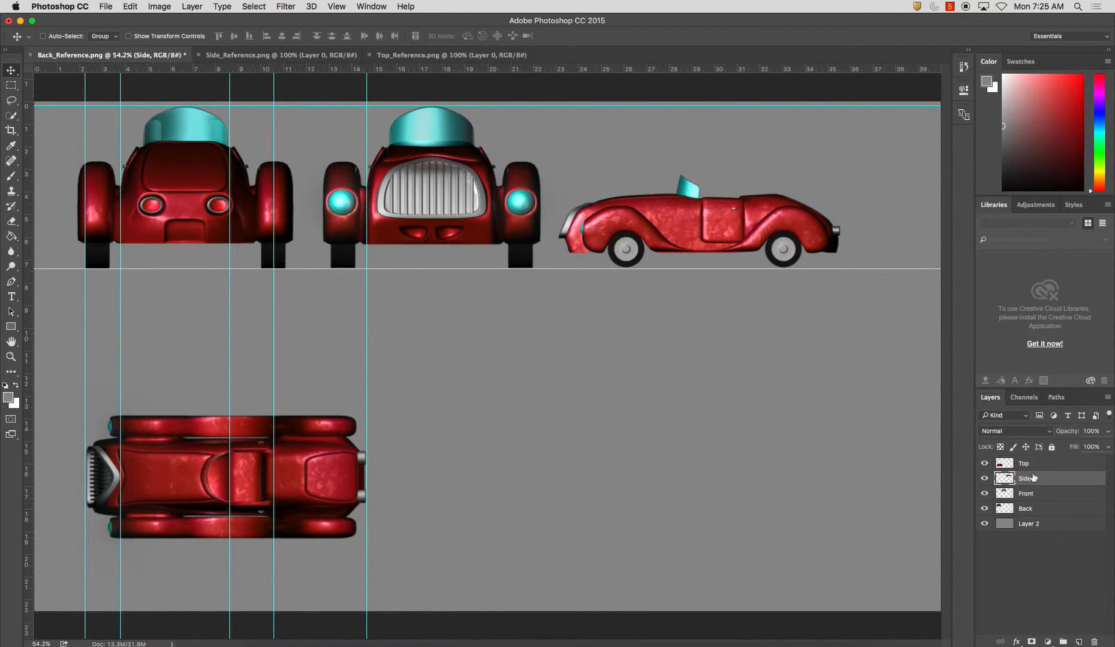
Scale the Side layer proportionally to about 173% to fill the height between the horizontal guides, and move it beneath the back and front views
key(super+t)
shift+drag(839, 172, 1032, 53)
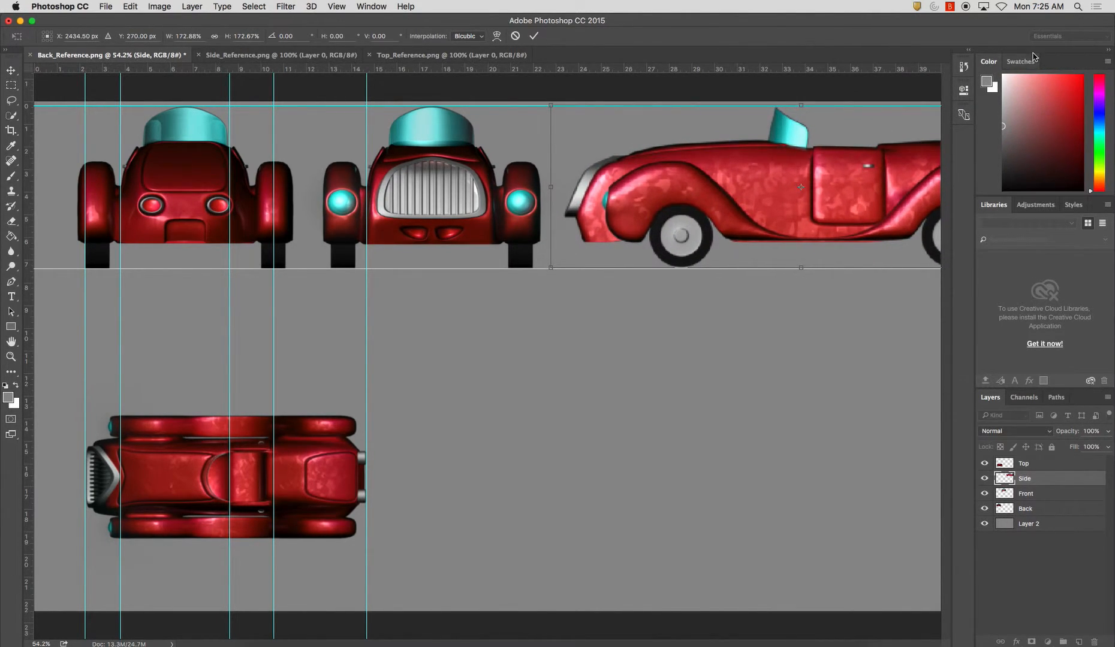
key(Return)
drag(818, 182, 613, 226)
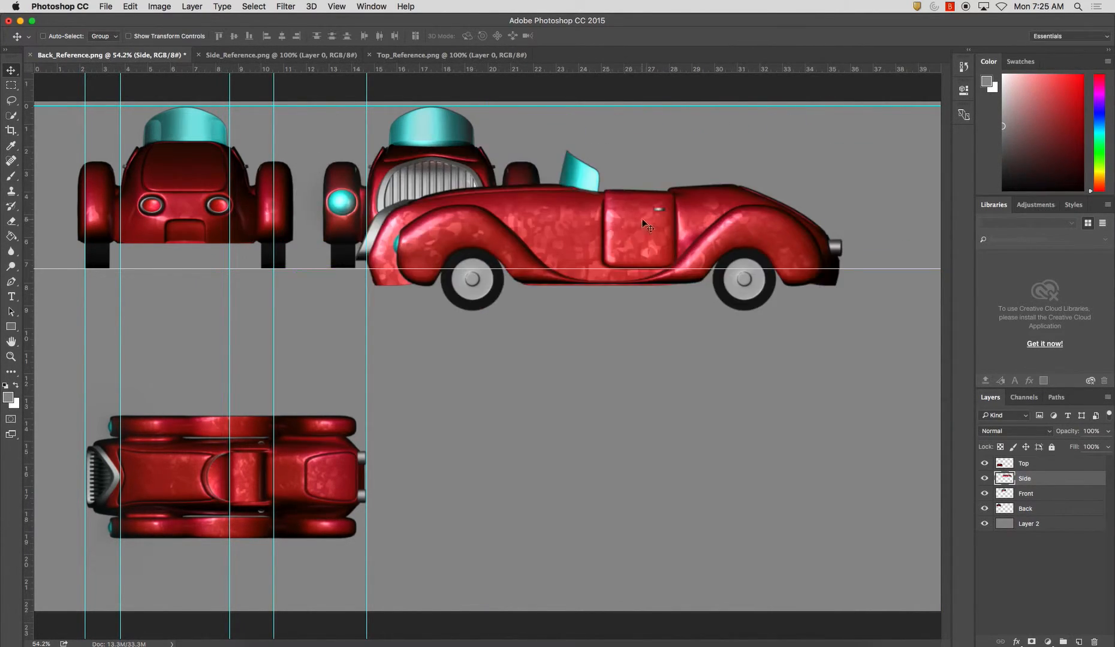
drag(722, 221, 452, 334)
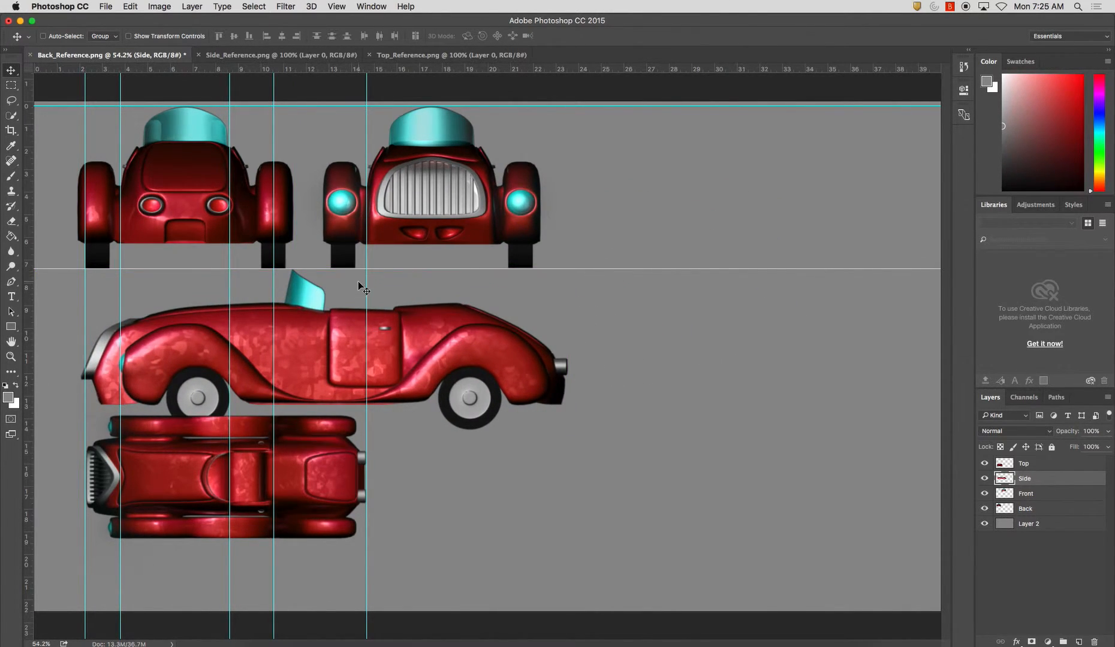
Reposition the vertical guides to the enlarged side view's rear end, both door edges and the front of its hood
drag(366, 286, 593, 293)
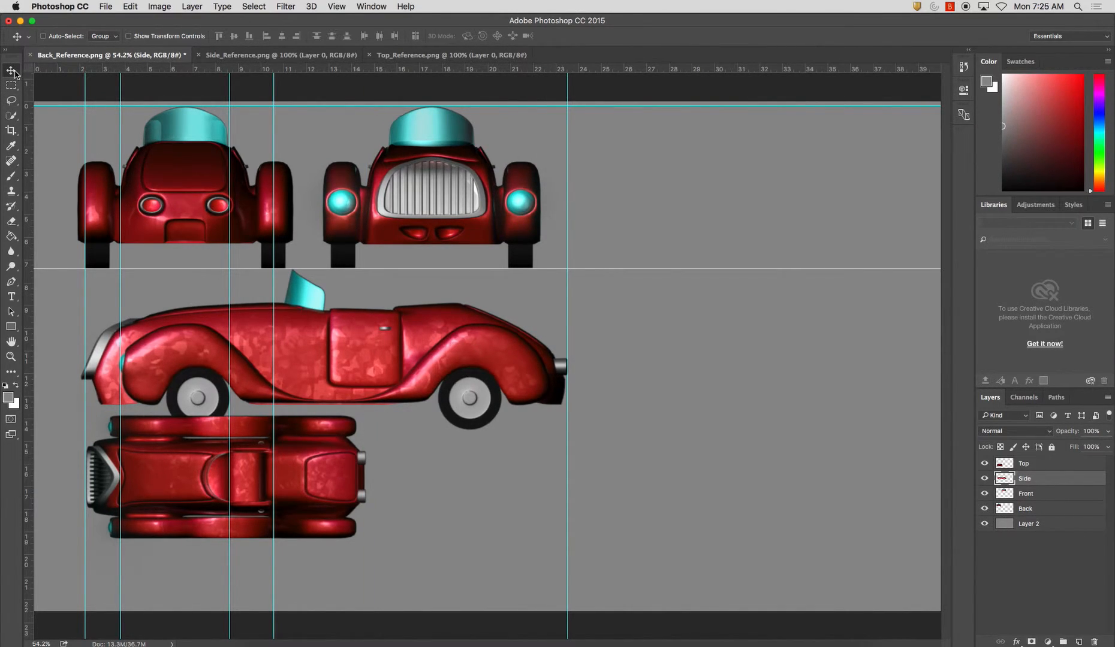
drag(274, 226, 400, 255)
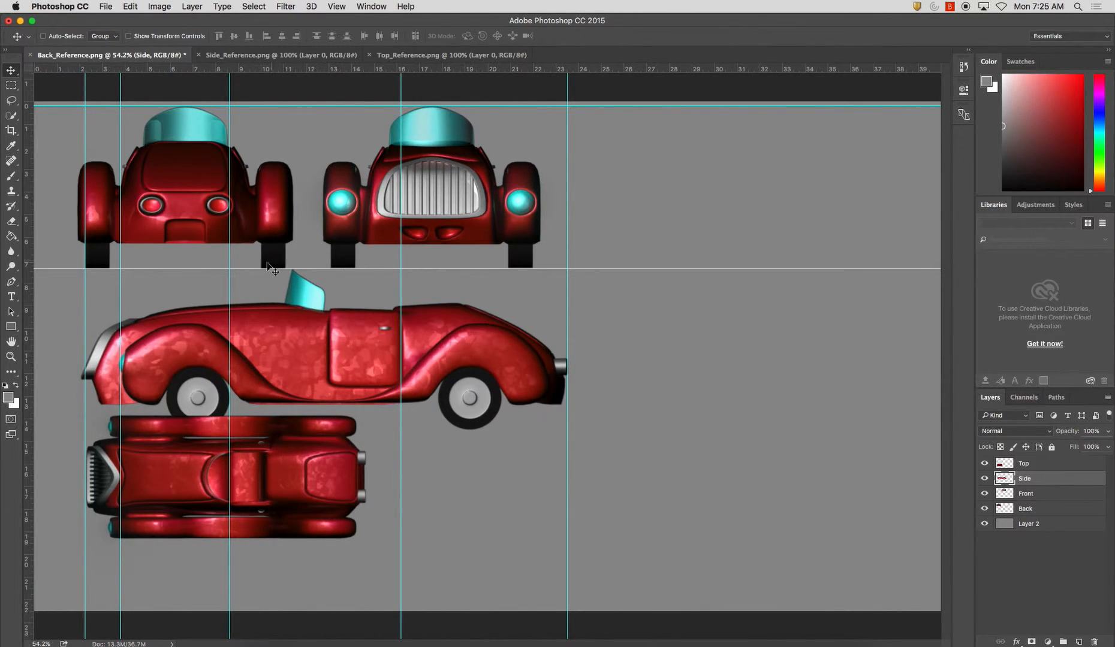
drag(229, 253, 333, 244)
mouse_move(120, 333)
mouse_down()
mouse_move(195, 339)
mouse_move(140, 340)
mouse_up()
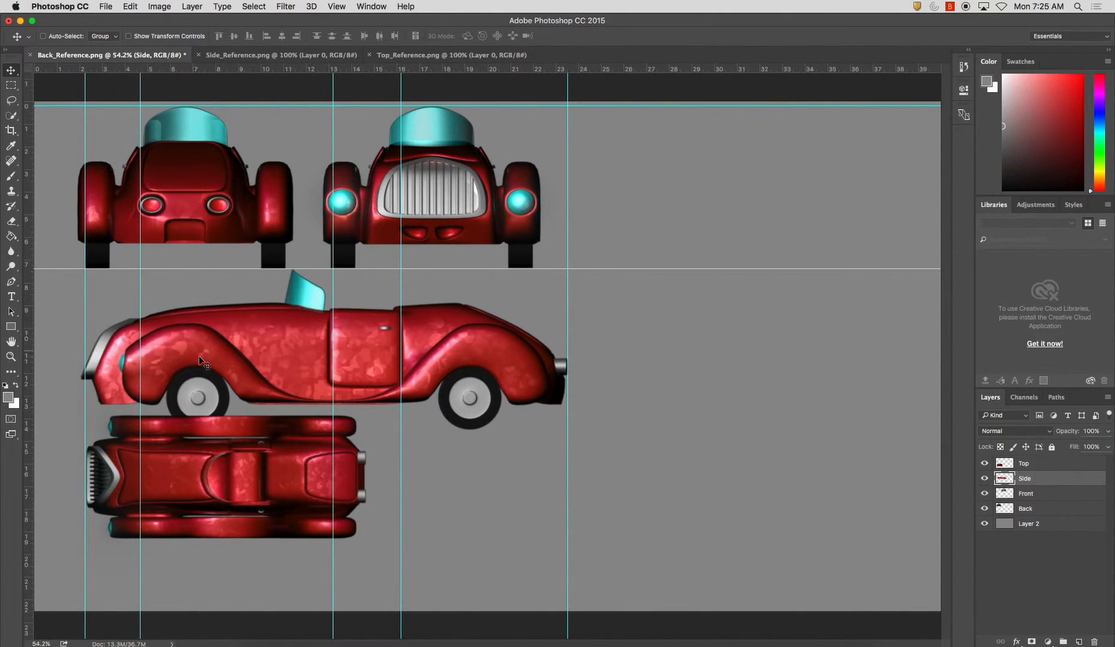
Scale the Top layer proportionally to about 171% so the car spans the outer vertical guides beneath the side view
click(1058, 463)
key(super+t)
shift+drag(368, 355, 637, 325)
drag(472, 390, 461, 504)
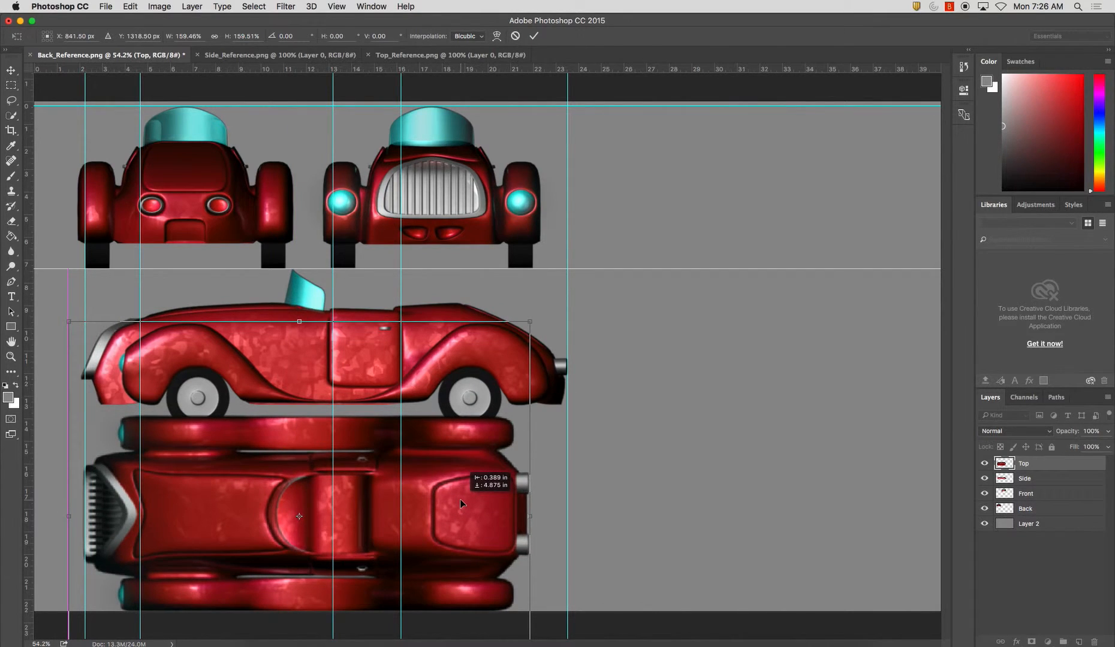
shift+drag(533, 325, 577, 300)
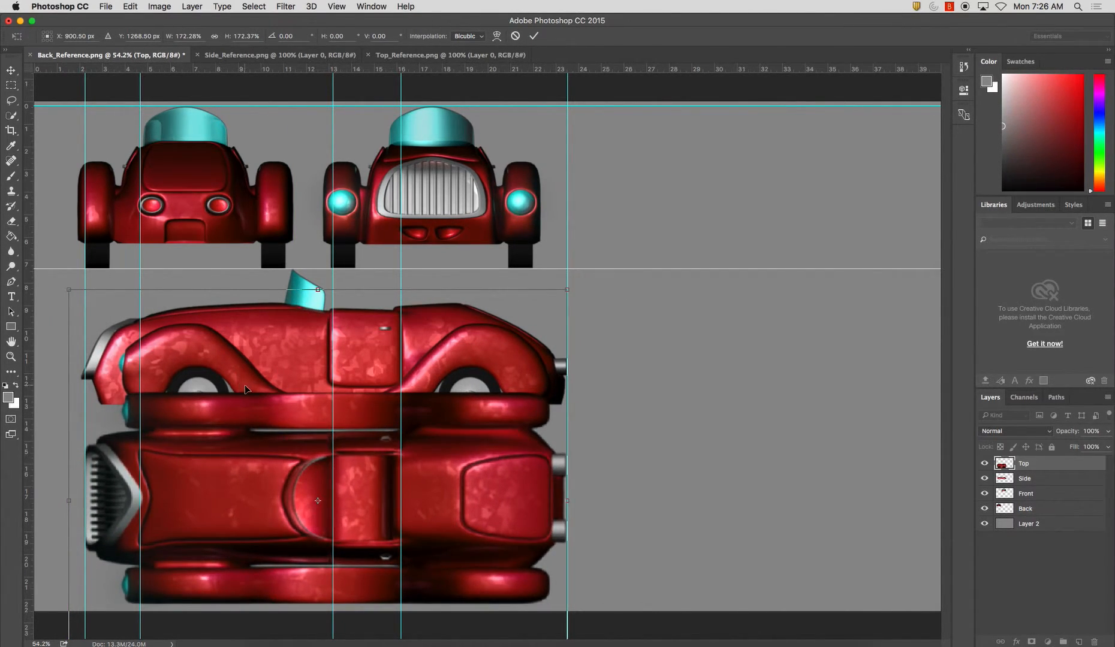
shift+drag(69, 290, 74, 294)
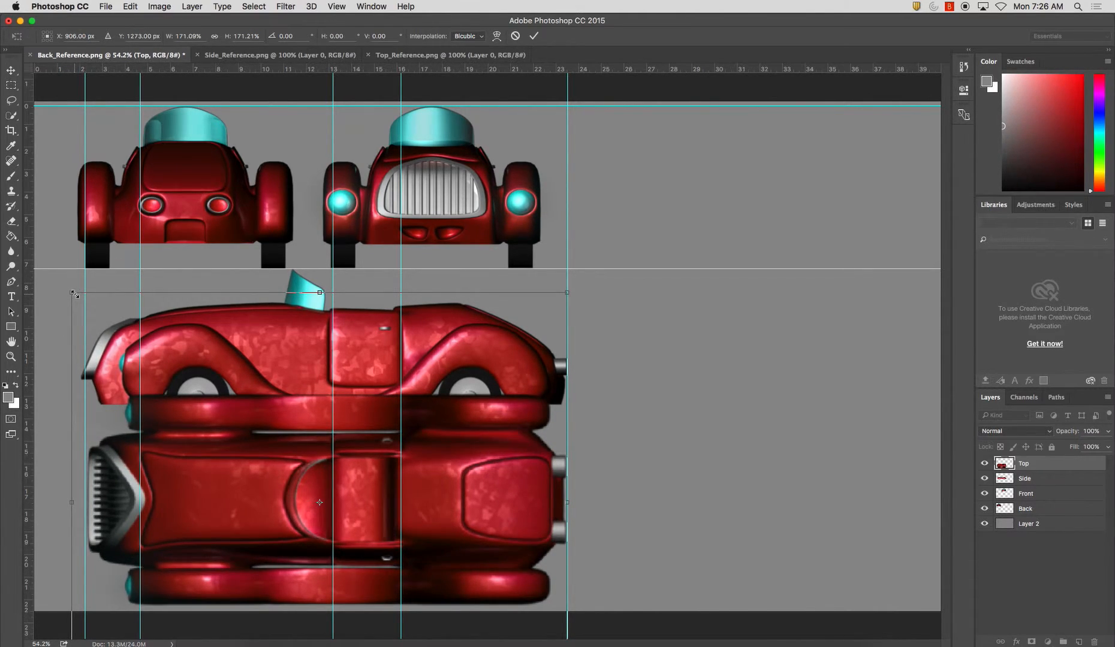
key(Return)
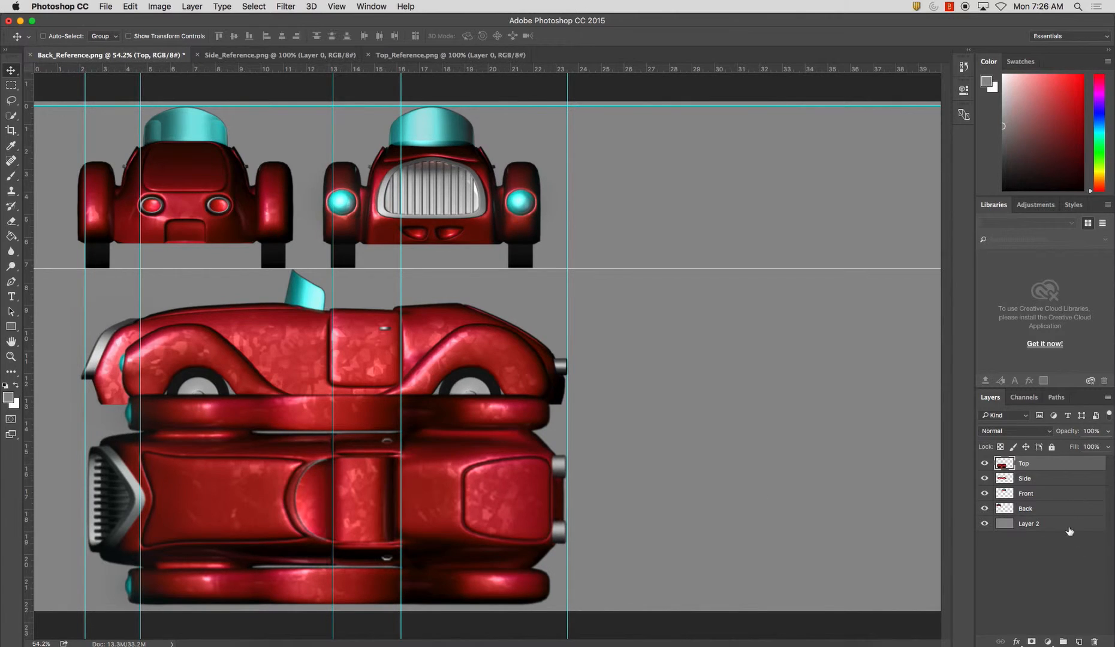
Scale the Side layer down slightly and proportionally so the car's nose meets the front vertical guide
click(1018, 478)
key(super+t)
drag(67, 429, 73, 428)
key(Return)
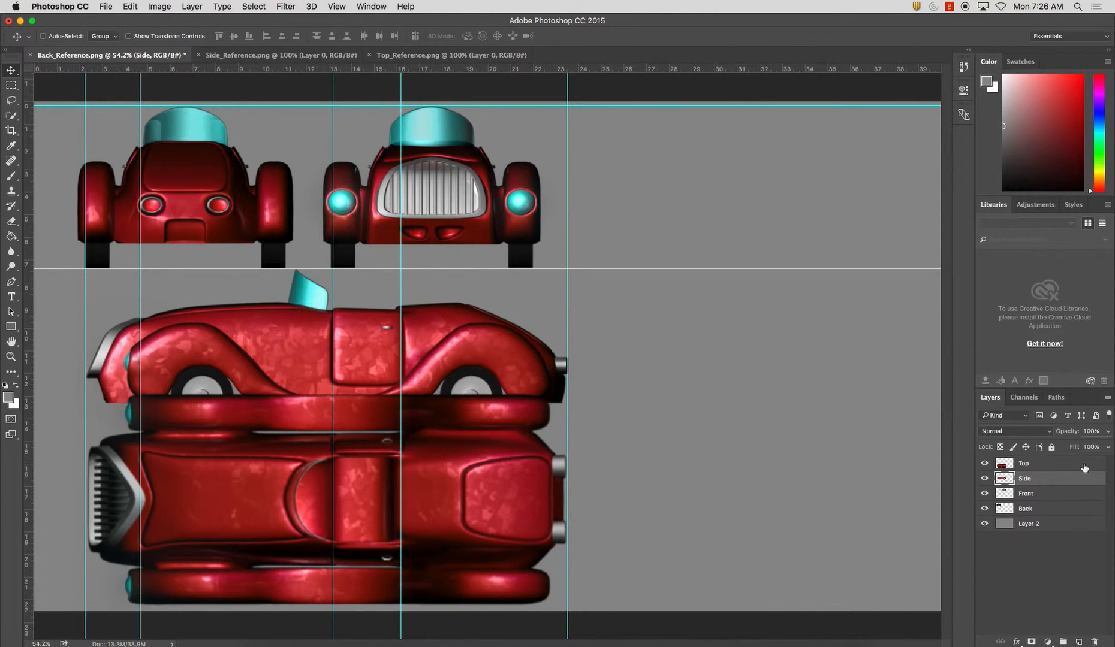
Move the Top layer horizontally to the right edge of the canvas, clear of most of the side view
click(1019, 465)
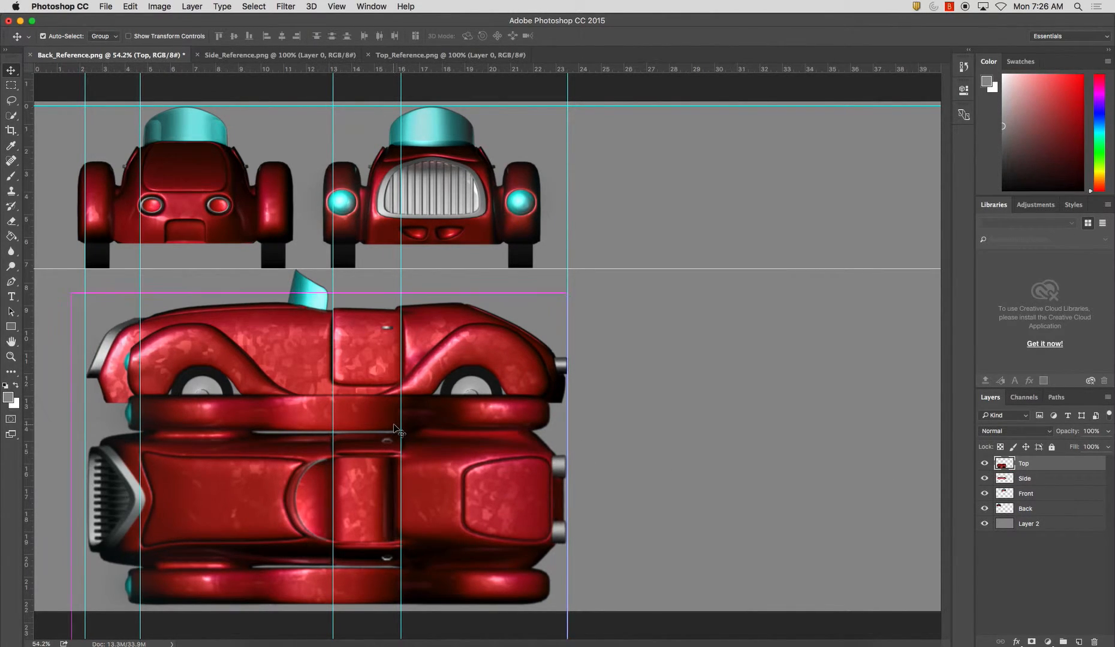
key(super+t)
drag(325, 356, 693, 364)
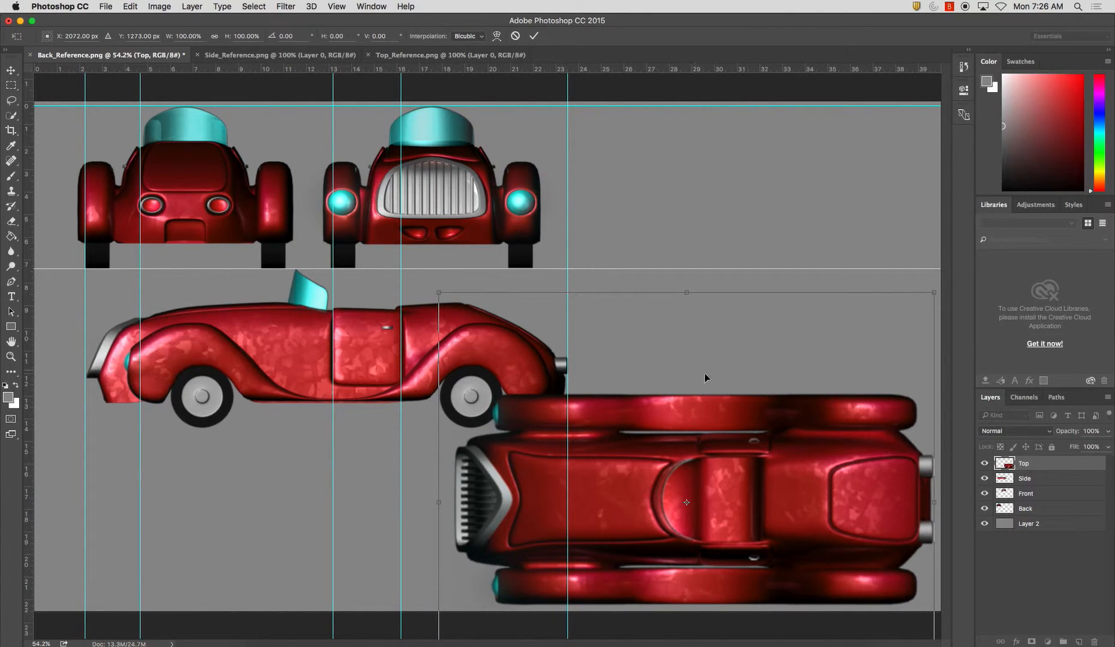
key(Return)
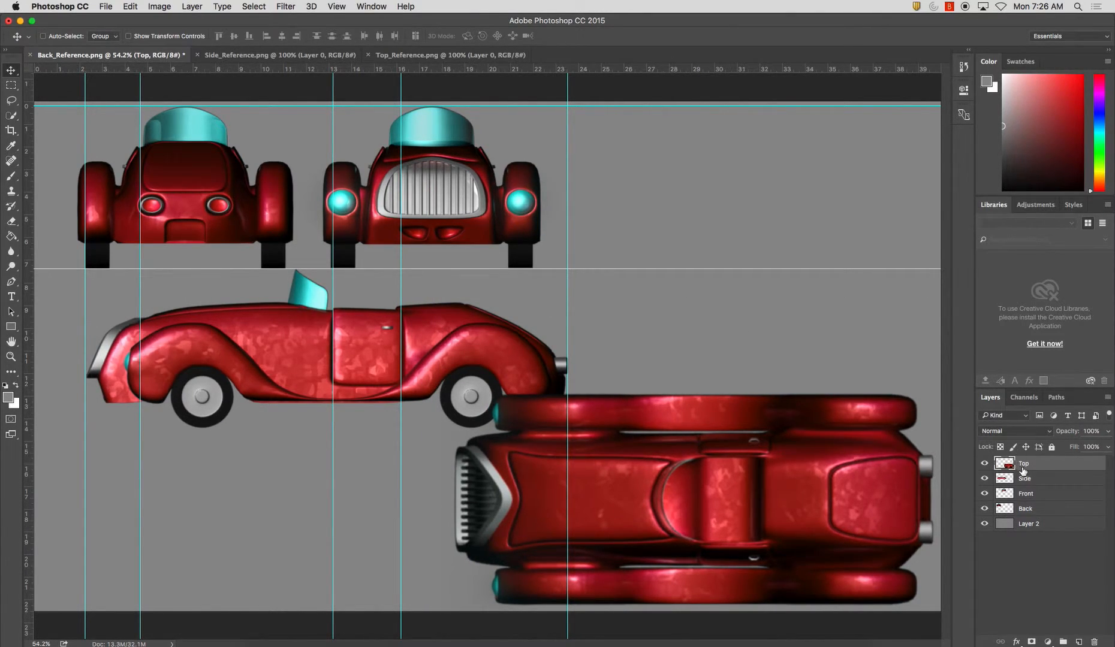
Remove all the vertical guides from the document, keeping the two horizontal ones
drag(568, 306, 18, 347)
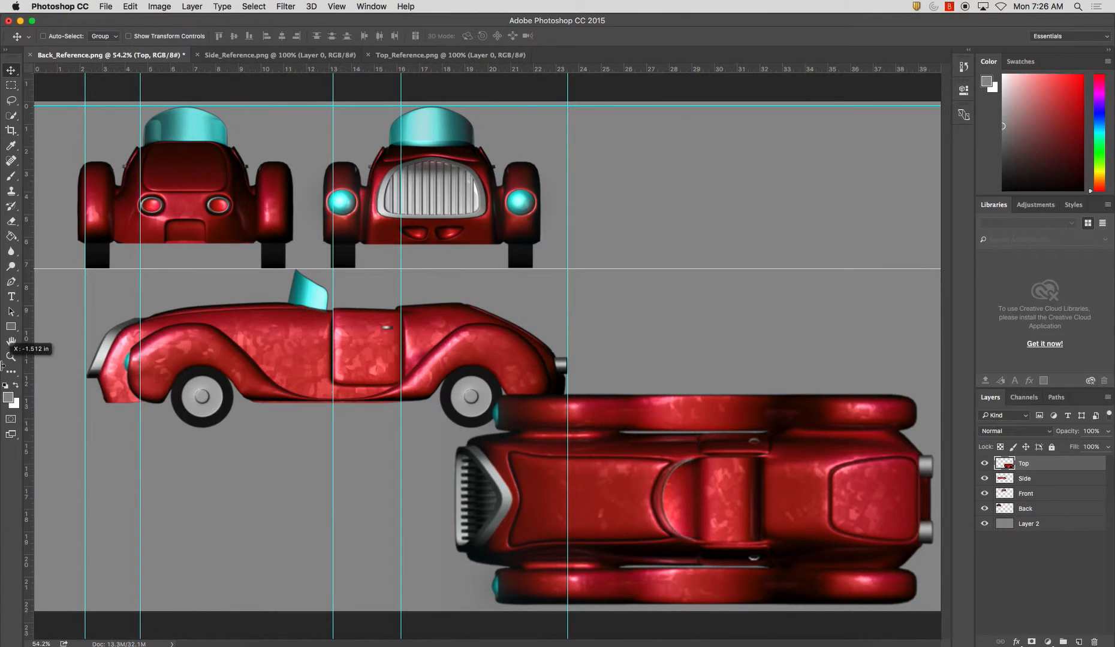
drag(400, 336, 21, 342)
drag(334, 340, 3, 359)
drag(85, 340, 3, 338)
key(super+z)
Move the Side layer toward the canvas's left edge and slightly down from the lower horizontal guide
click(1018, 478)
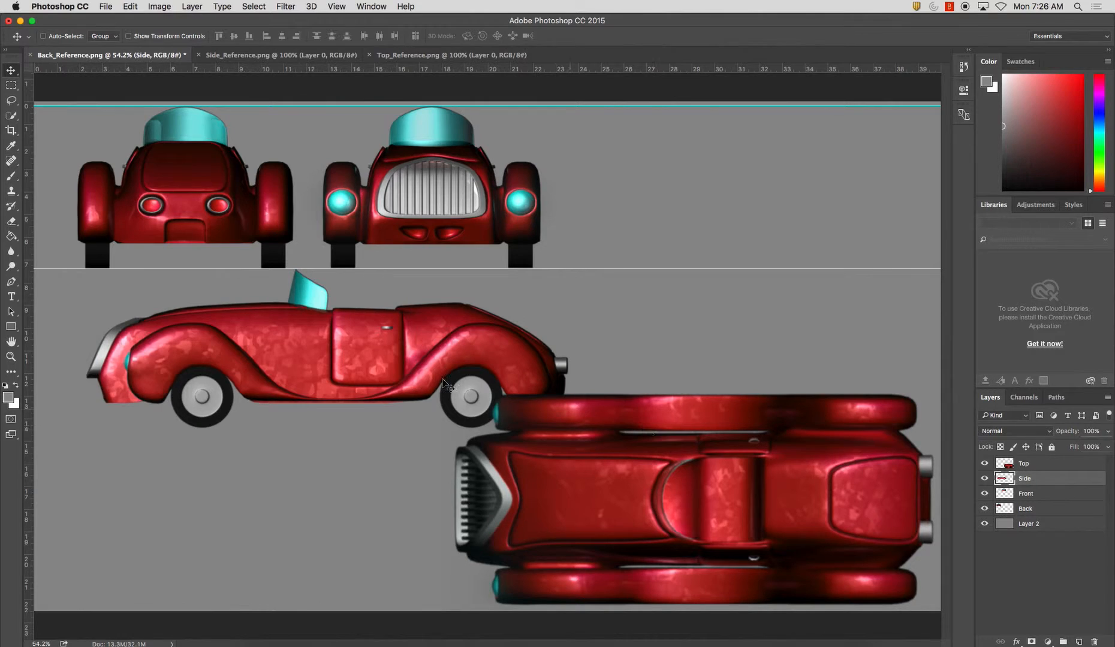
drag(357, 367, 315, 373)
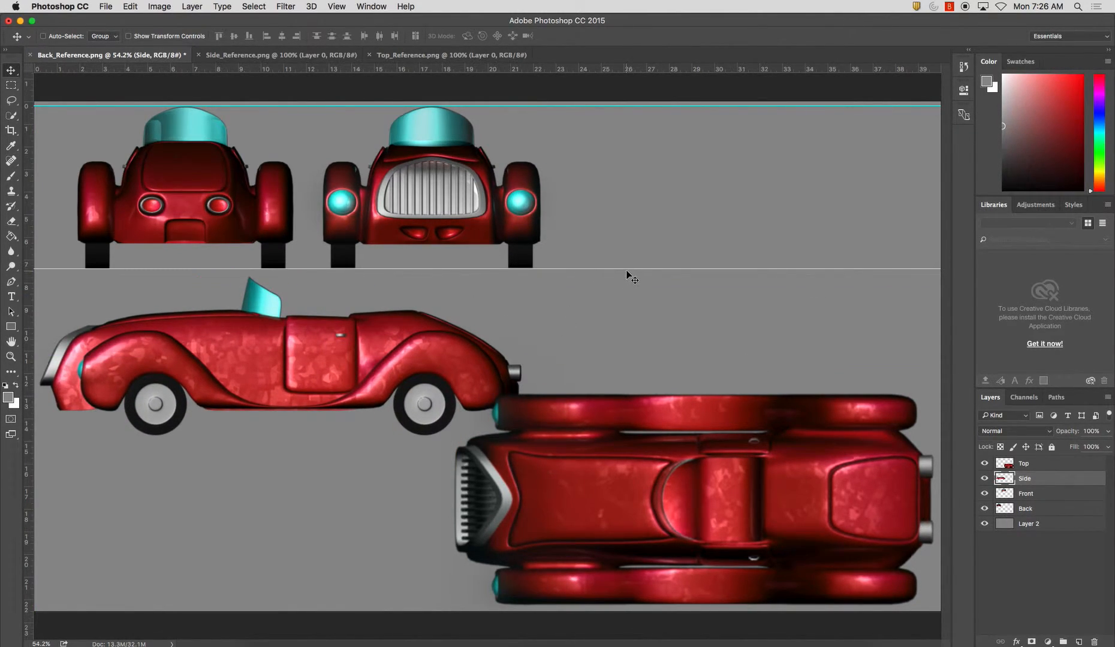
Remove the remaining horizontal guides and close the Side_Reference.png and Top_Reference.png documents
drag(625, 269, 627, 74)
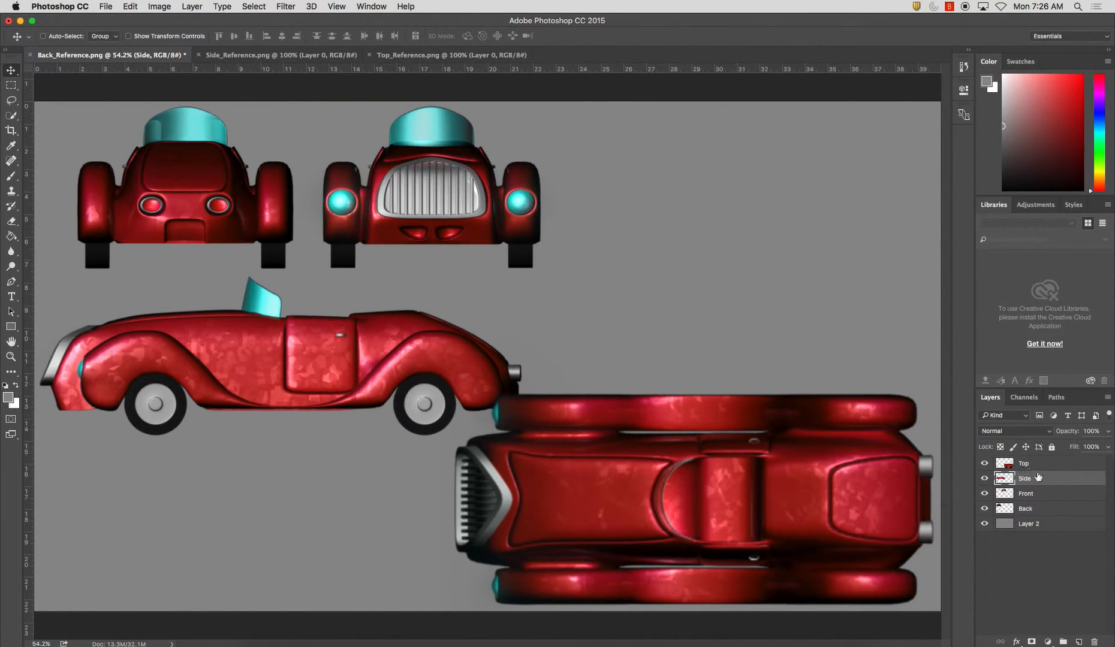
click(201, 57)
click(200, 57)
Copy the entire Back layer and paste it into a new clipboard-sized document named Back
click(1014, 507)
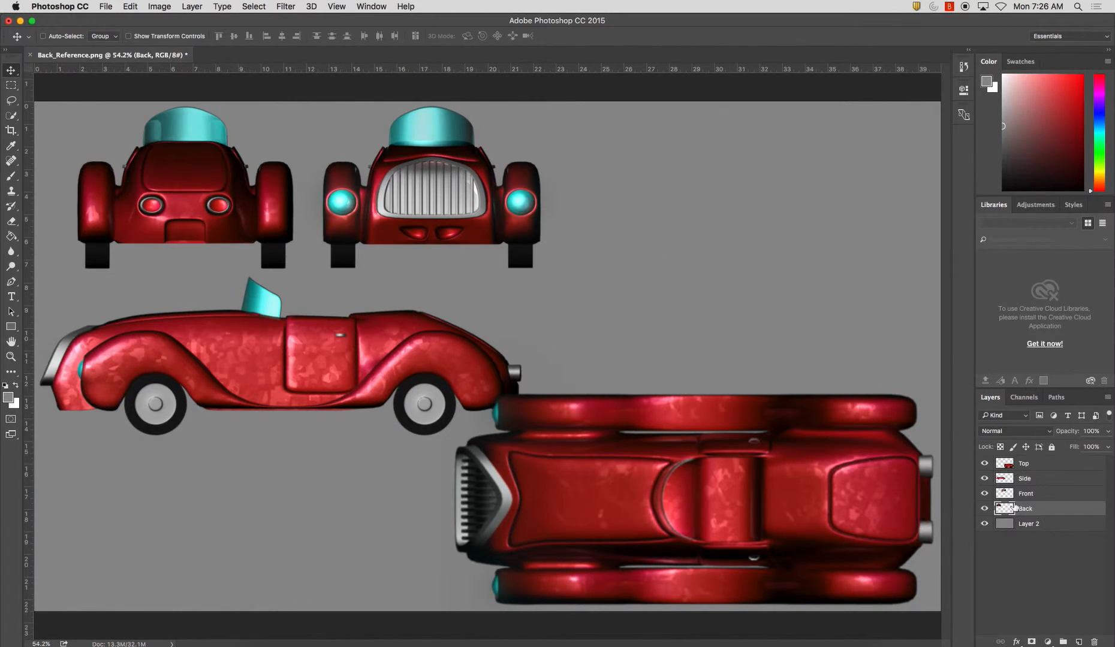
key(super+a)
key(super+c)
key(super+n)
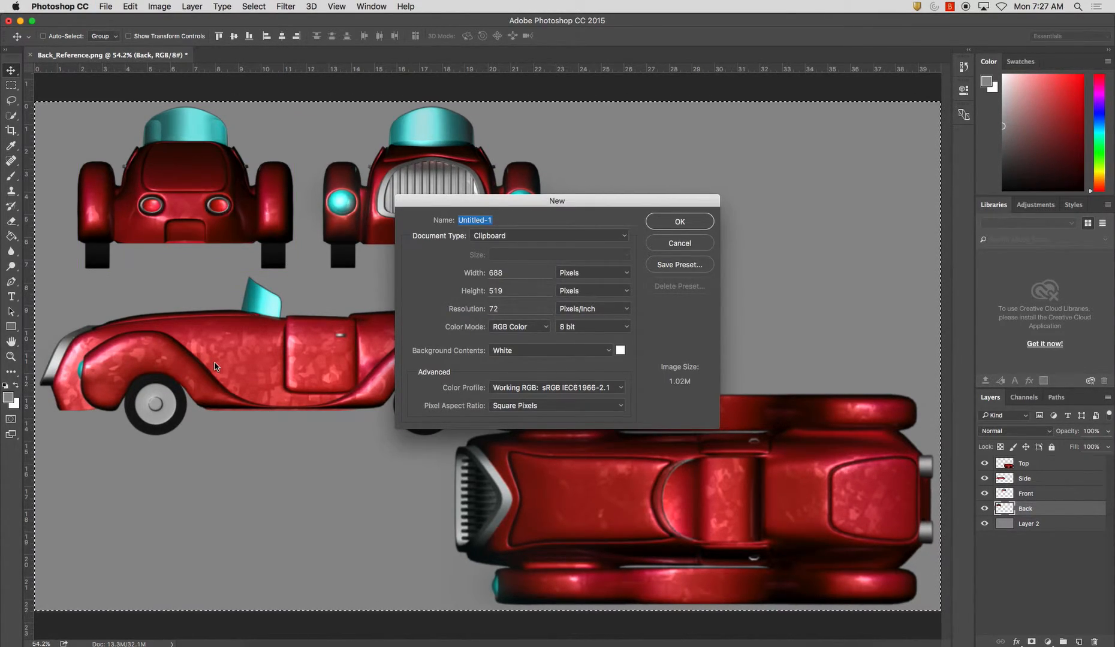
text(Back)
key(Return)
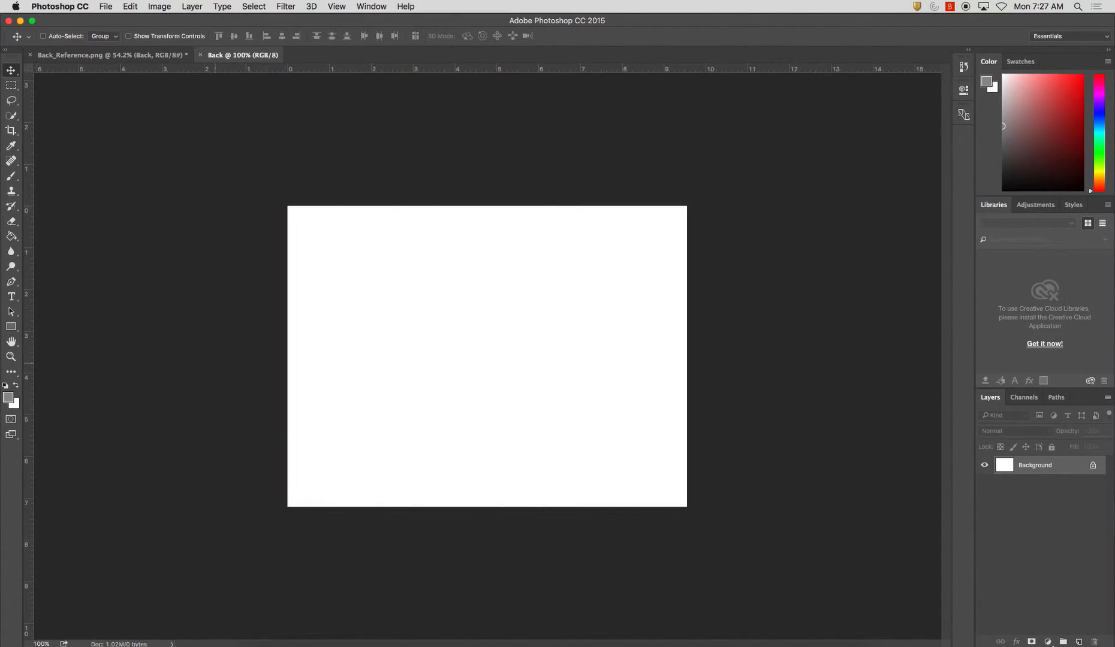
key(ctrl+v)
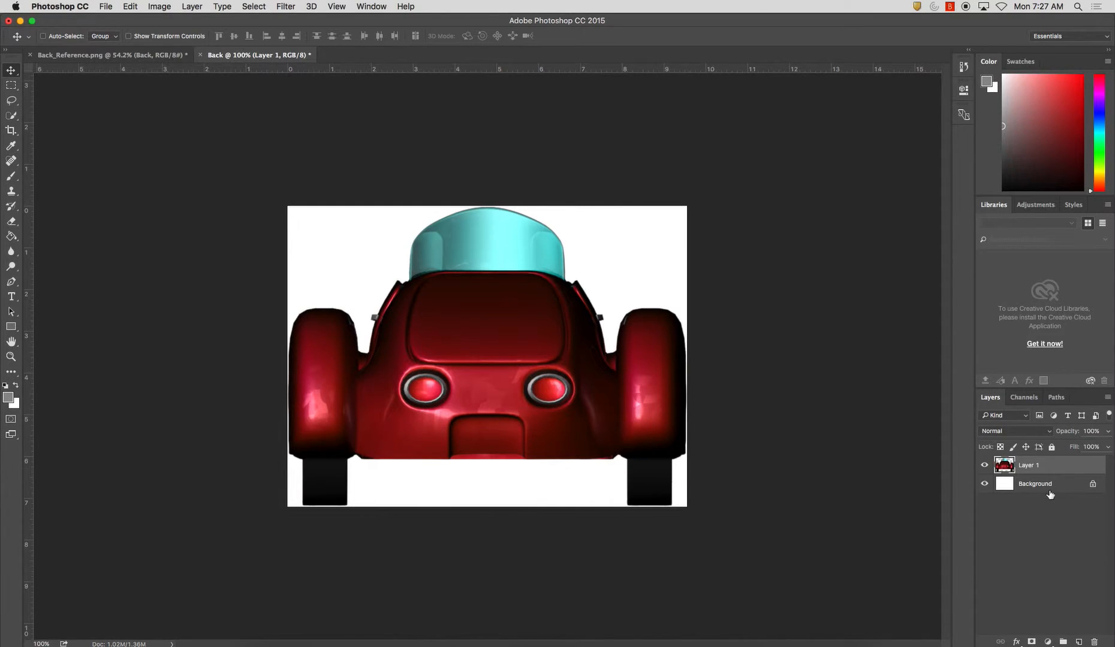
Save the Back document as Back.jpg in the Reference Images folder, in JPEG format at maximum quality 12
key(super+s)
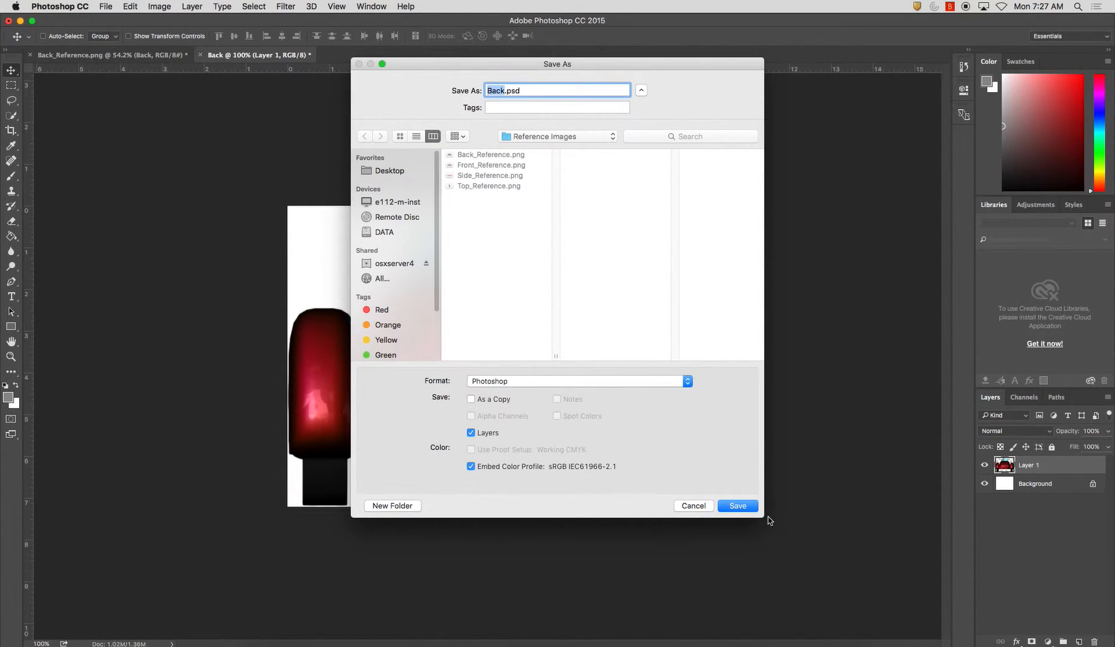
click(694, 506)
click(108, 6)
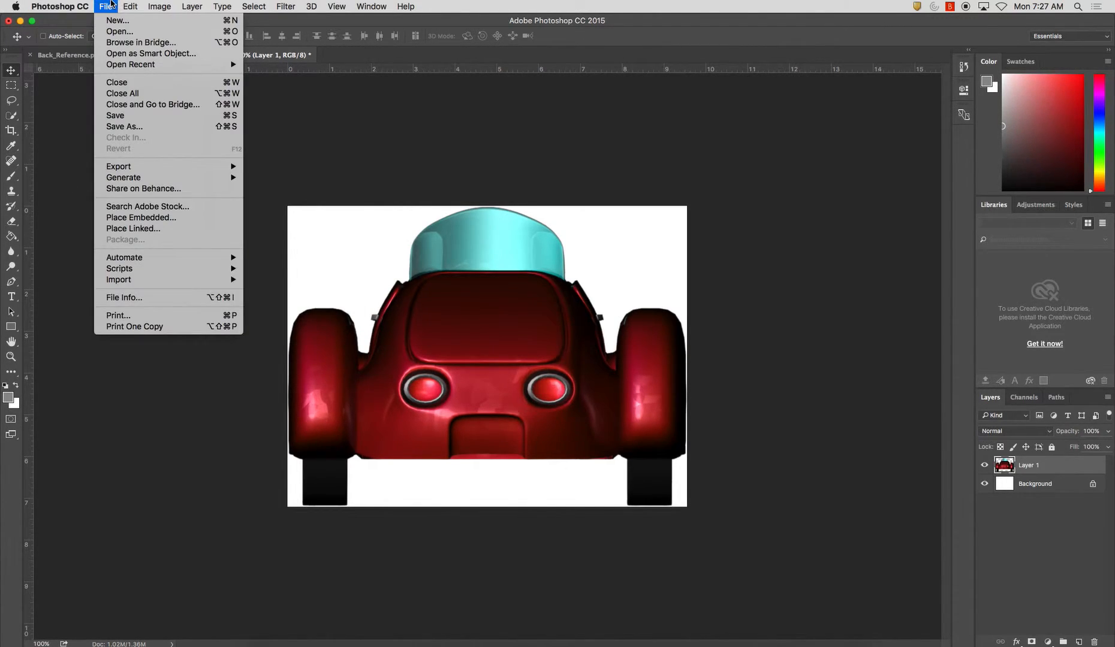
click(111, 5)
key(shift+super+s)
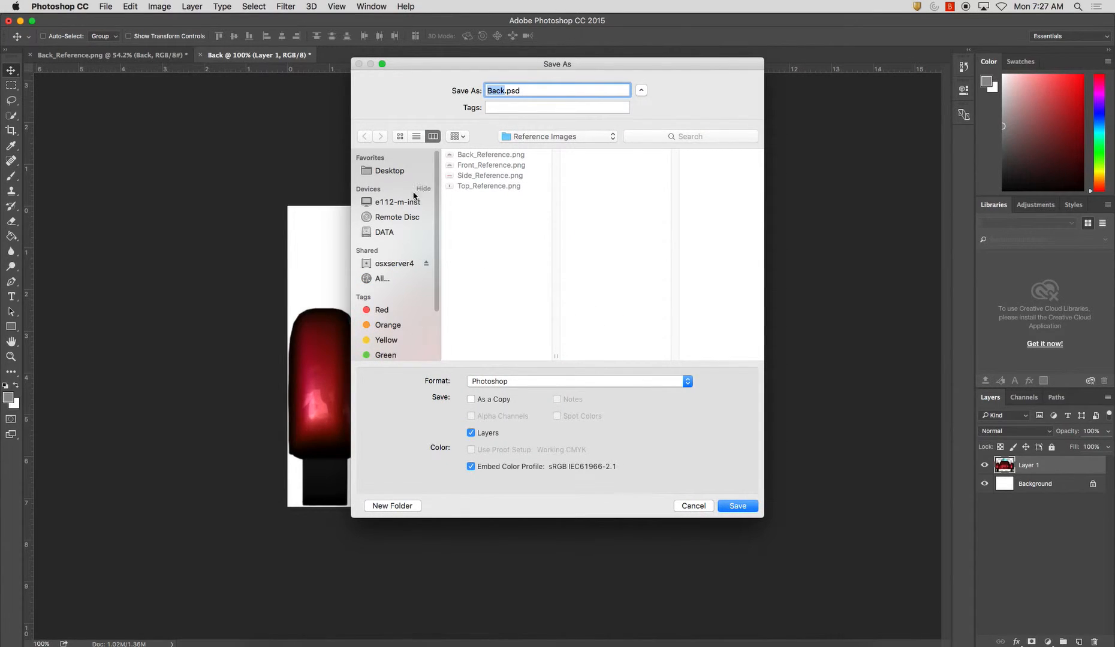
click(541, 390)
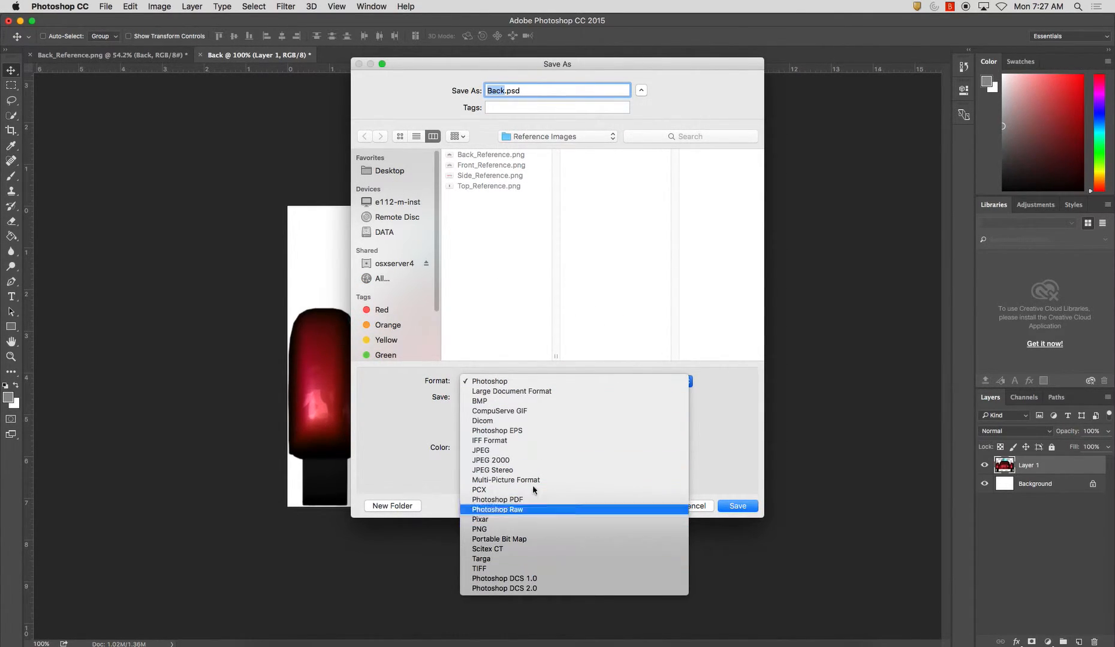
click(509, 450)
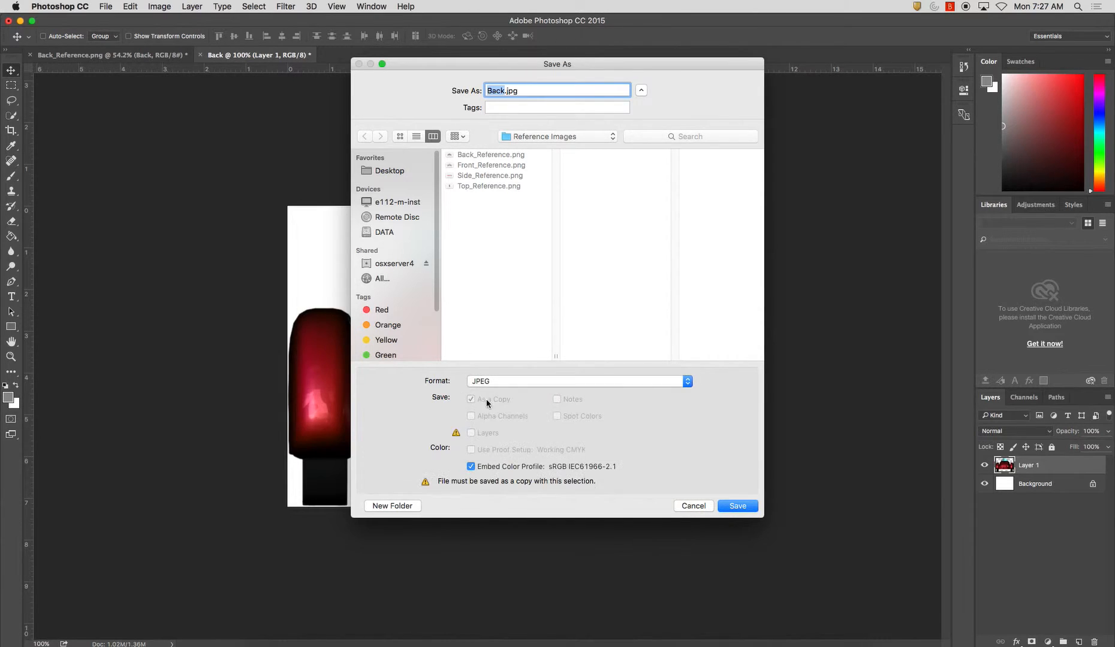
click(726, 511)
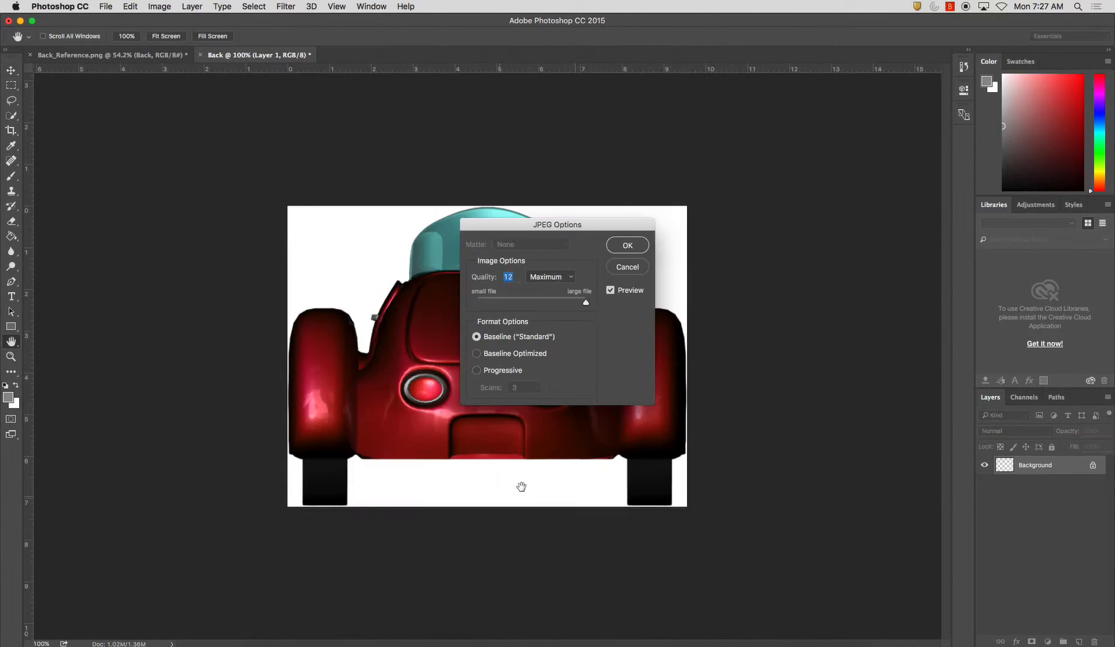
click(627, 246)
Return to the Back_Reference.png document and make the Front layer active
click(130, 55)
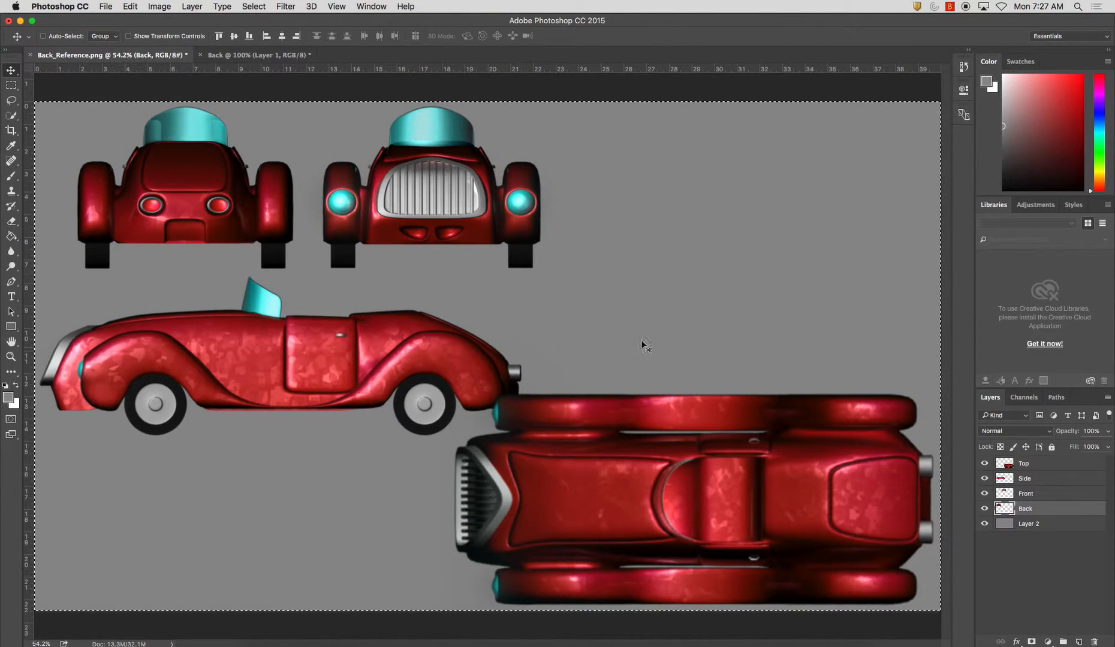
click(1004, 495)
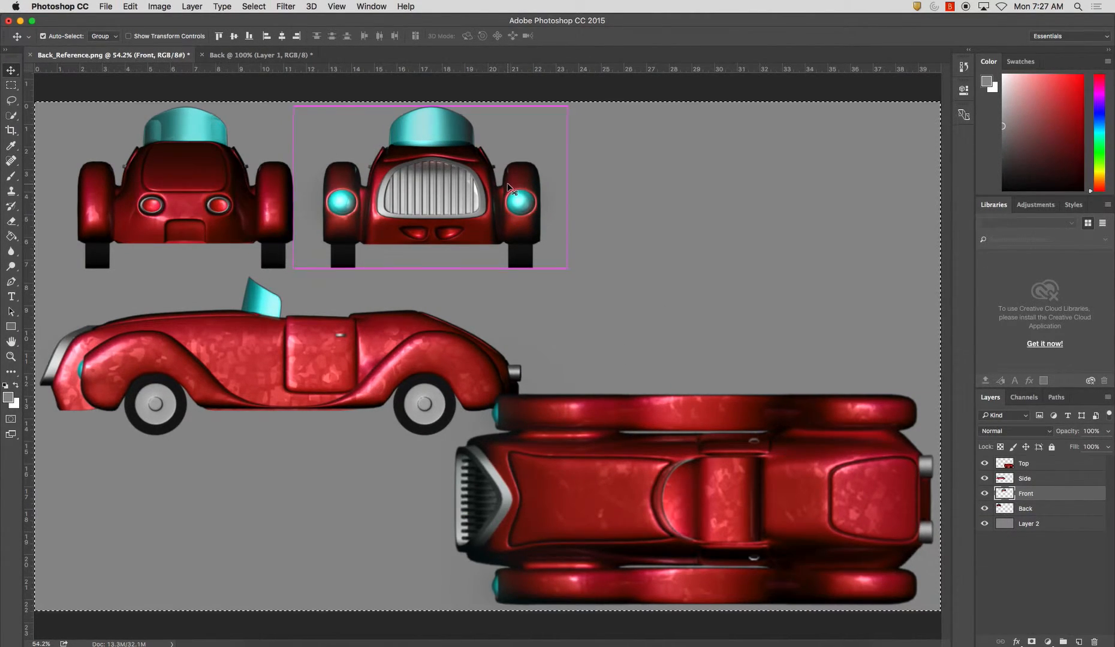
key(super+n)
key(Return)
key(super+v)
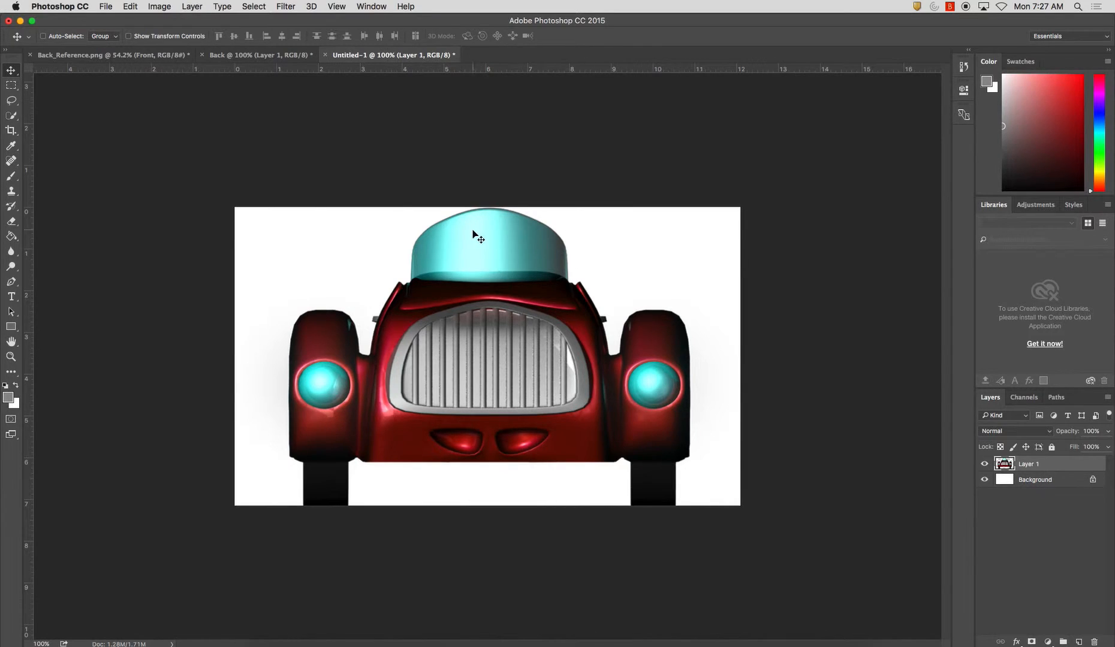
click(984, 479)
click(984, 479)
click(324, 56)
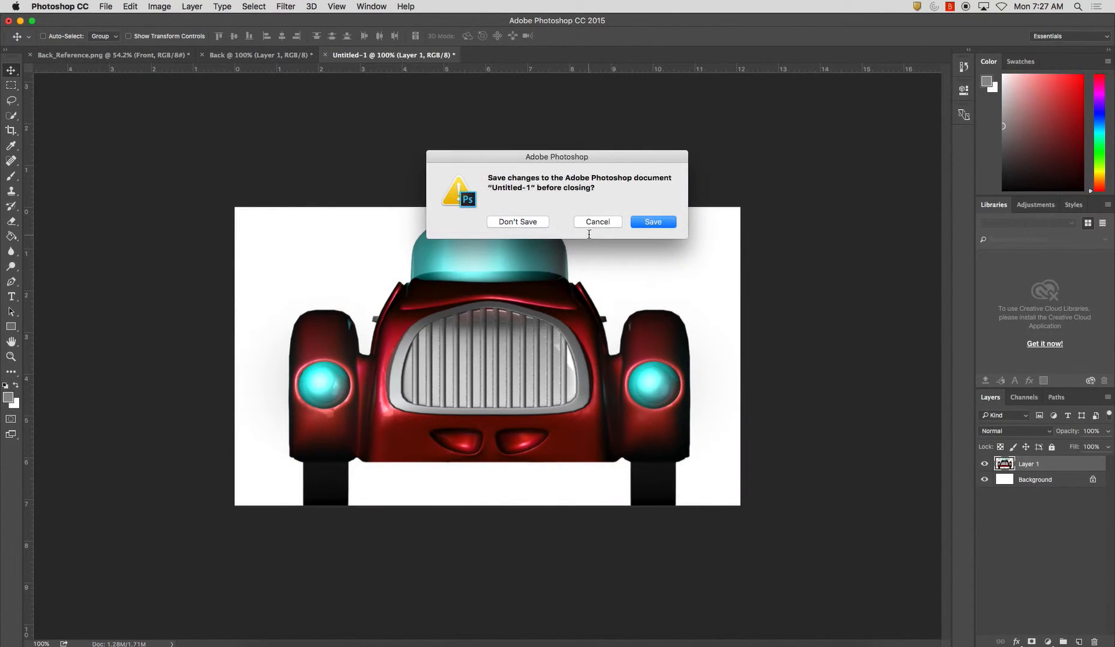
click(497, 223)
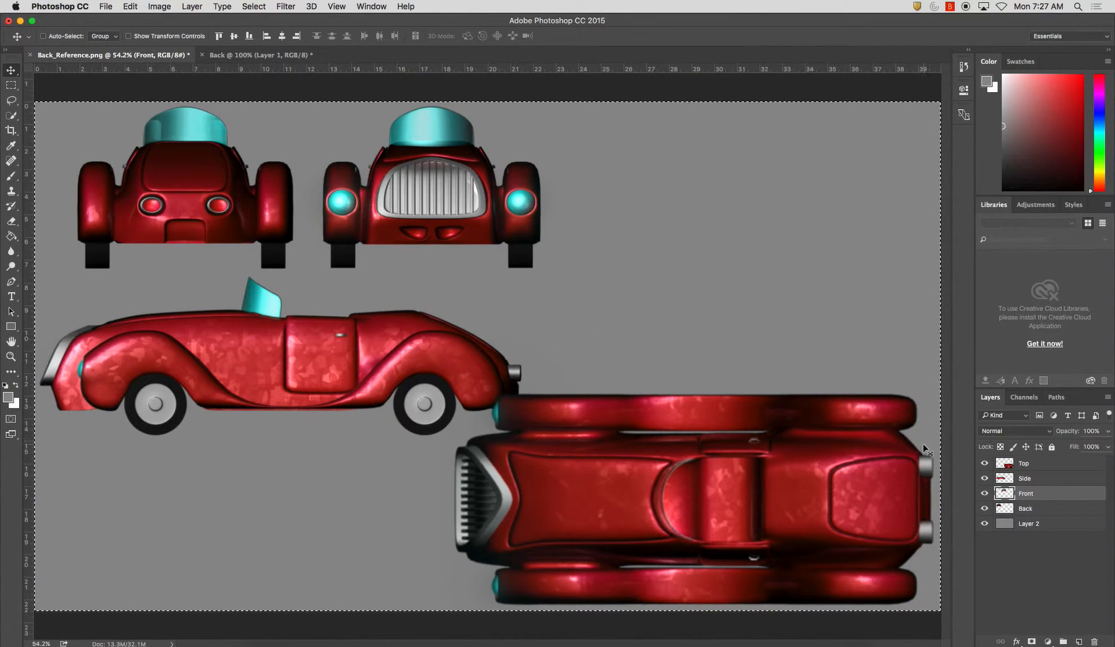
Copy the entire Front layer and paste it into a new clipboard-sized document with a white background
key(super+a)
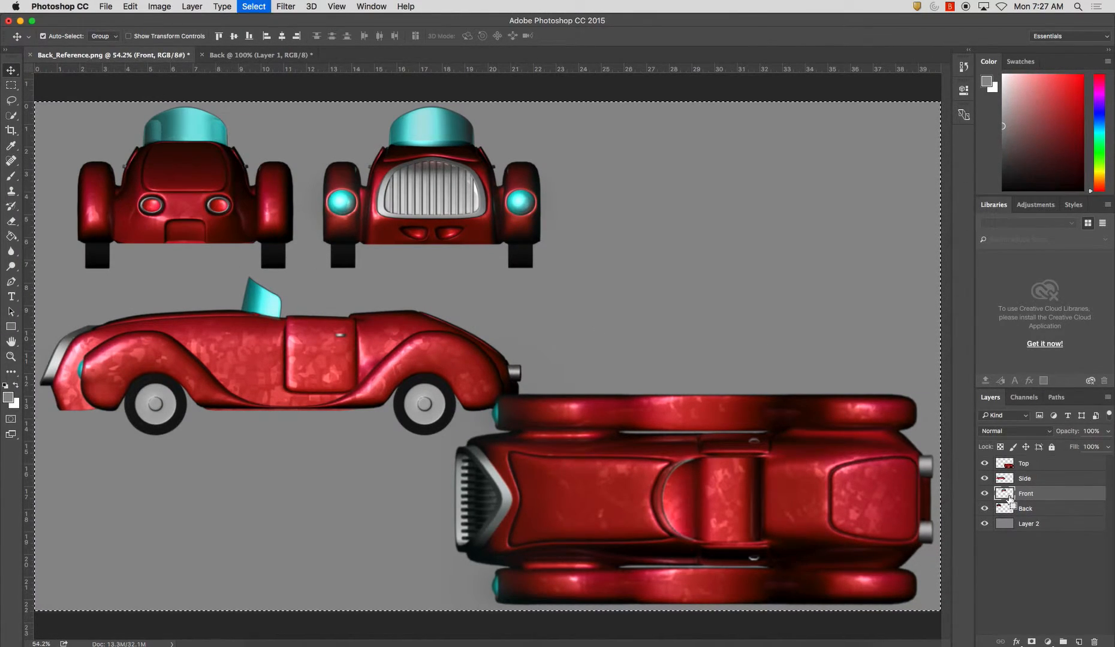
key(super+c)
key(super+n)
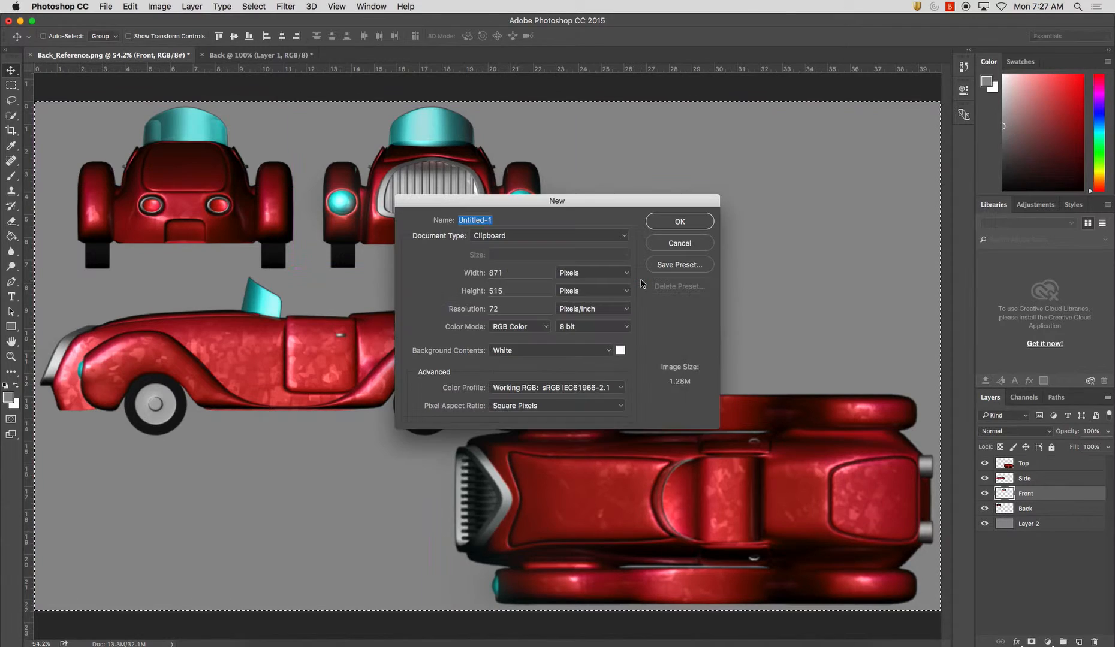
key(Return)
key(super+v)
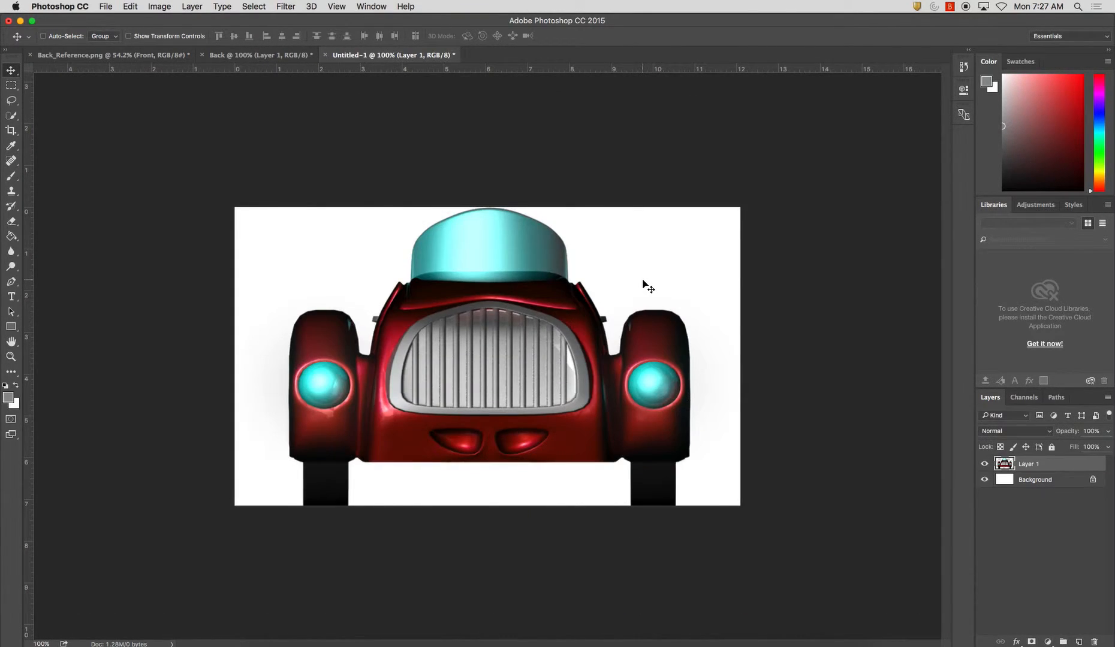
Paste the front view into the Back document and line it up over the back view
click(264, 55)
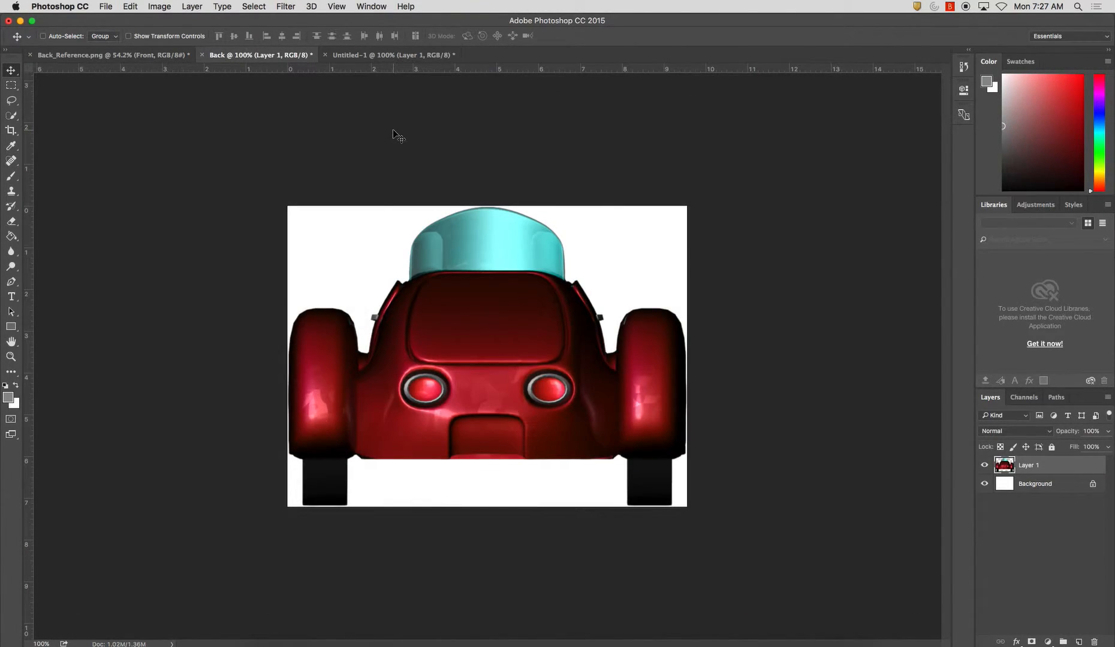
key(super+v)
drag(574, 310, 528, 328)
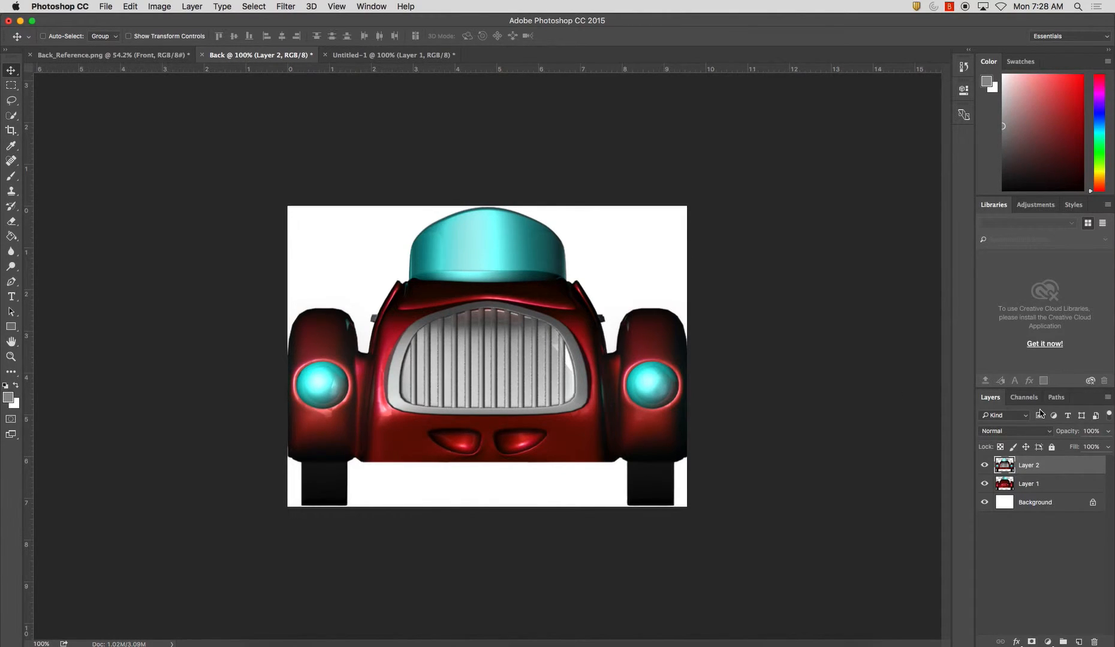
Delete the pasted front-view layer from the Back document
click(1094, 642)
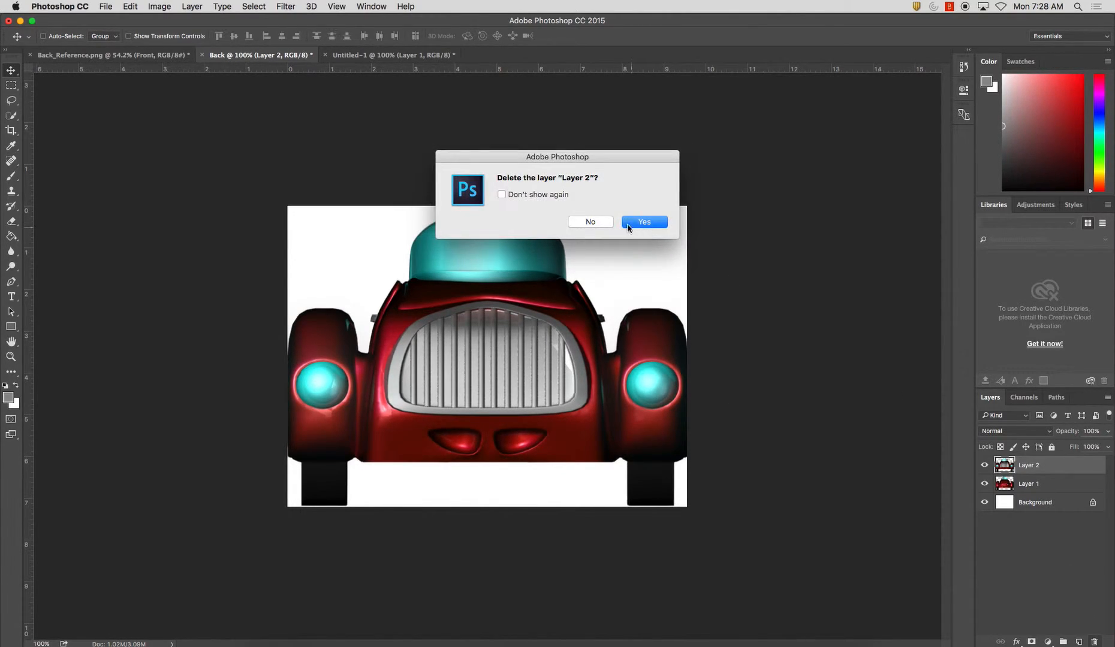
click(603, 224)
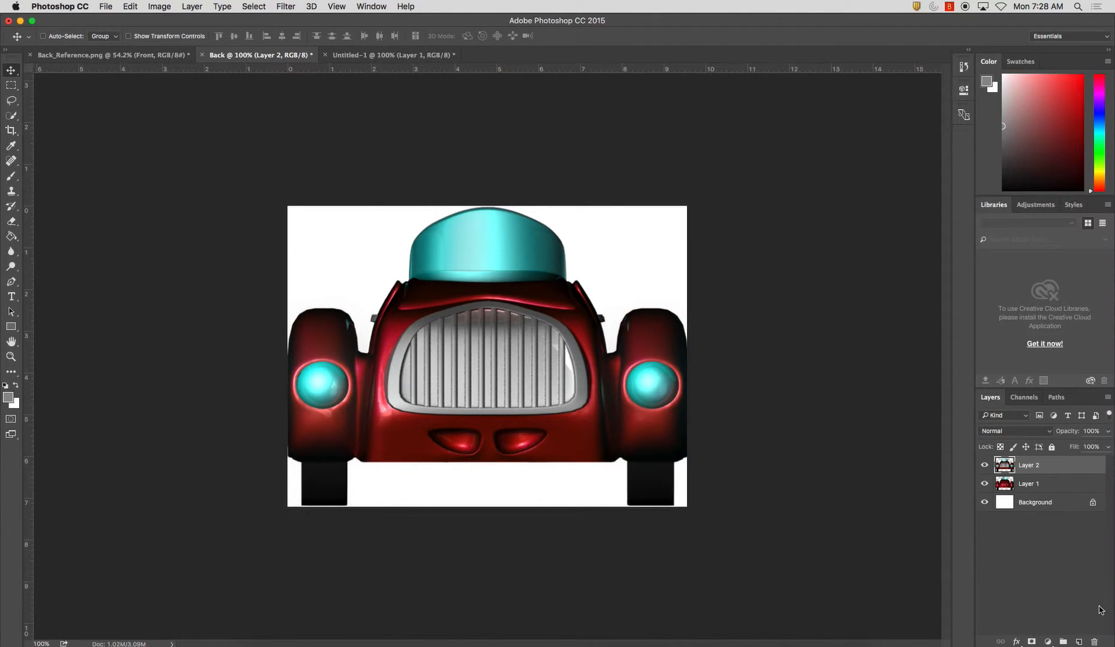
click(1094, 642)
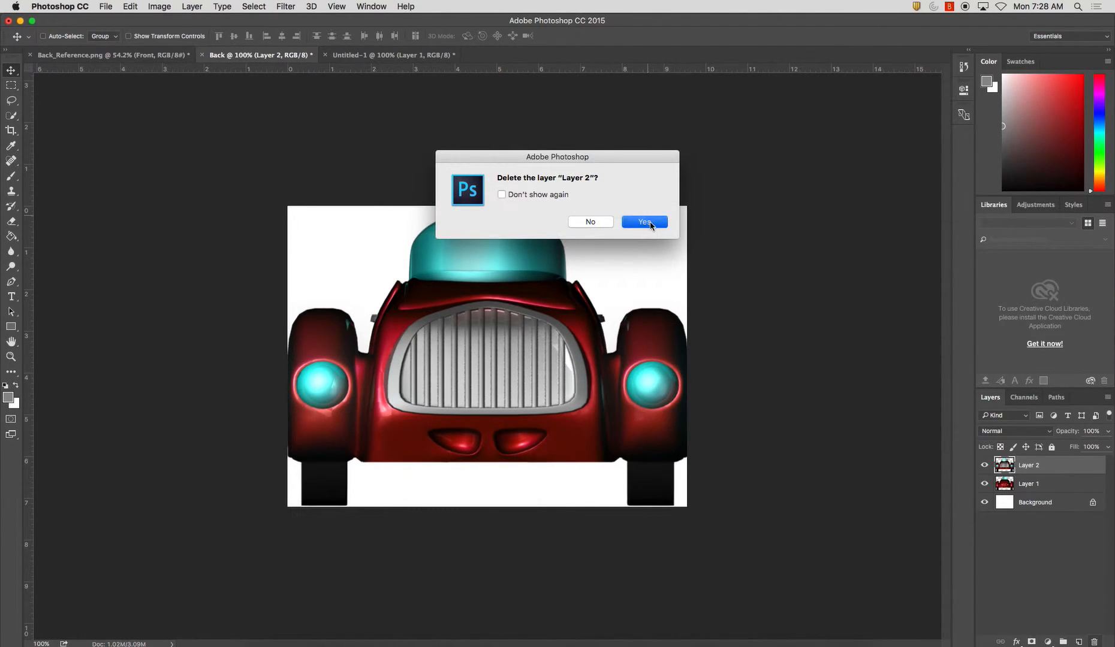
click(644, 221)
Crop both sides of the front-view document in close to the car's outer fenders, keeping the full height
click(366, 55)
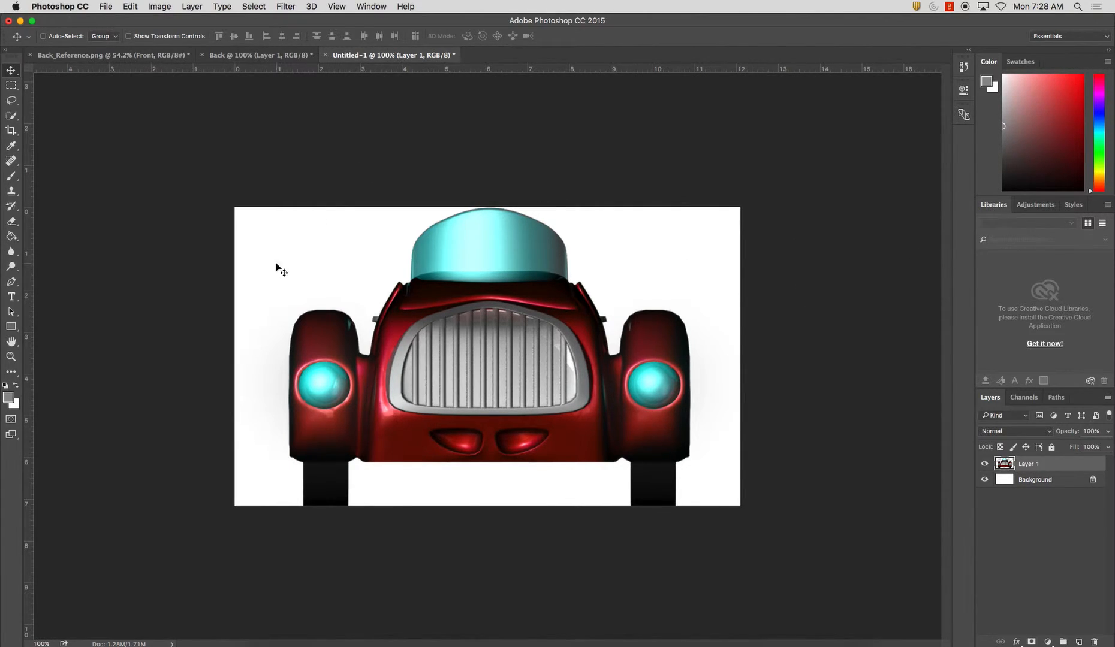
click(10, 130)
drag(239, 357, 262, 363)
drag(711, 360, 689, 358)
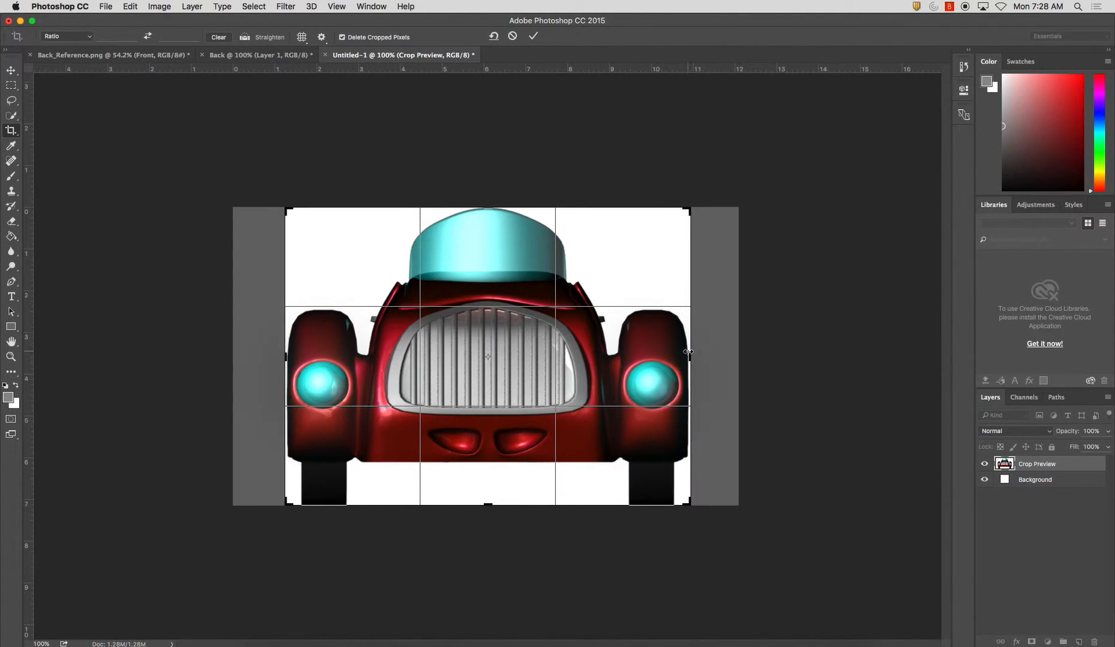
key(Return)
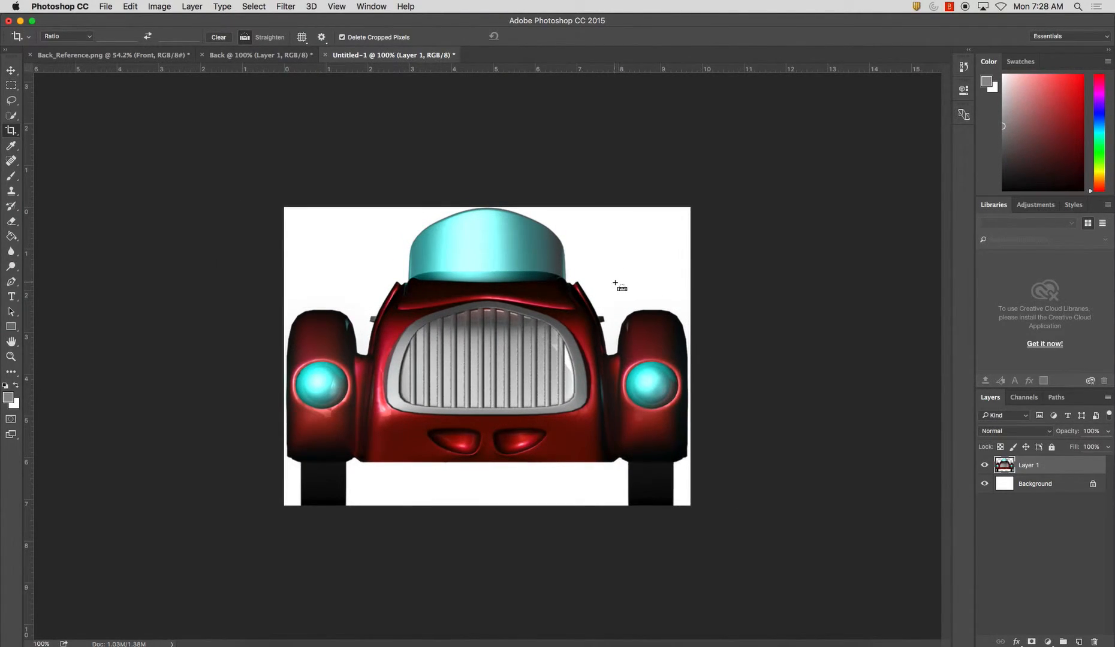
Save the cropped front view as Front.jpg in the Reference Images folder, in JPEG format at maximum quality 12
key(super+s)
text(Front)
click(557, 382)
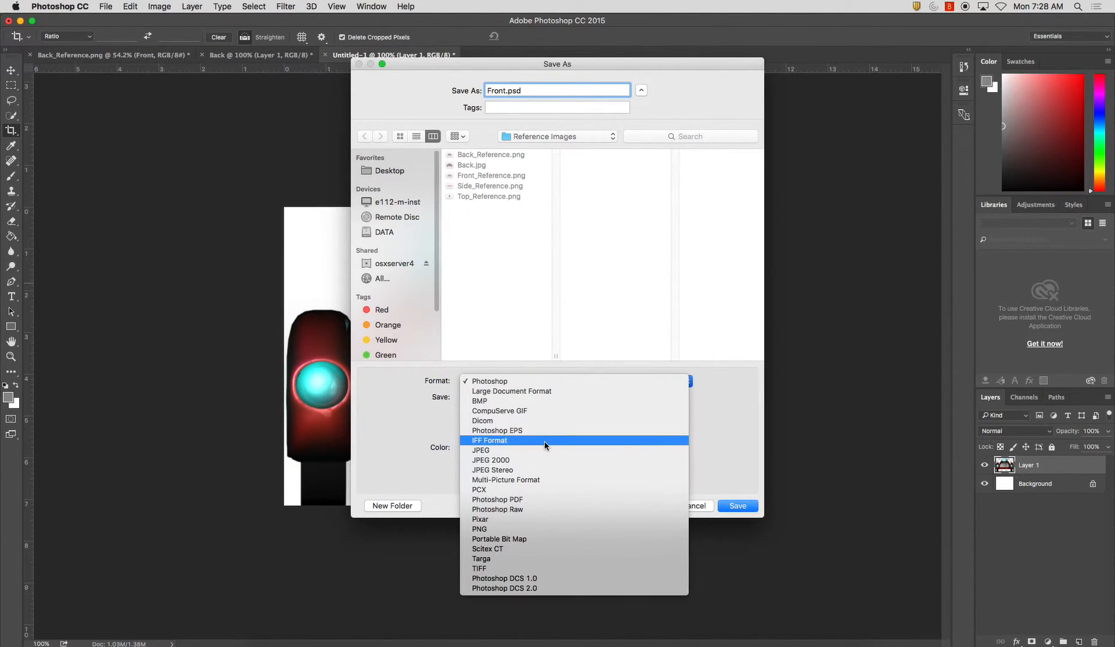
click(544, 447)
click(740, 506)
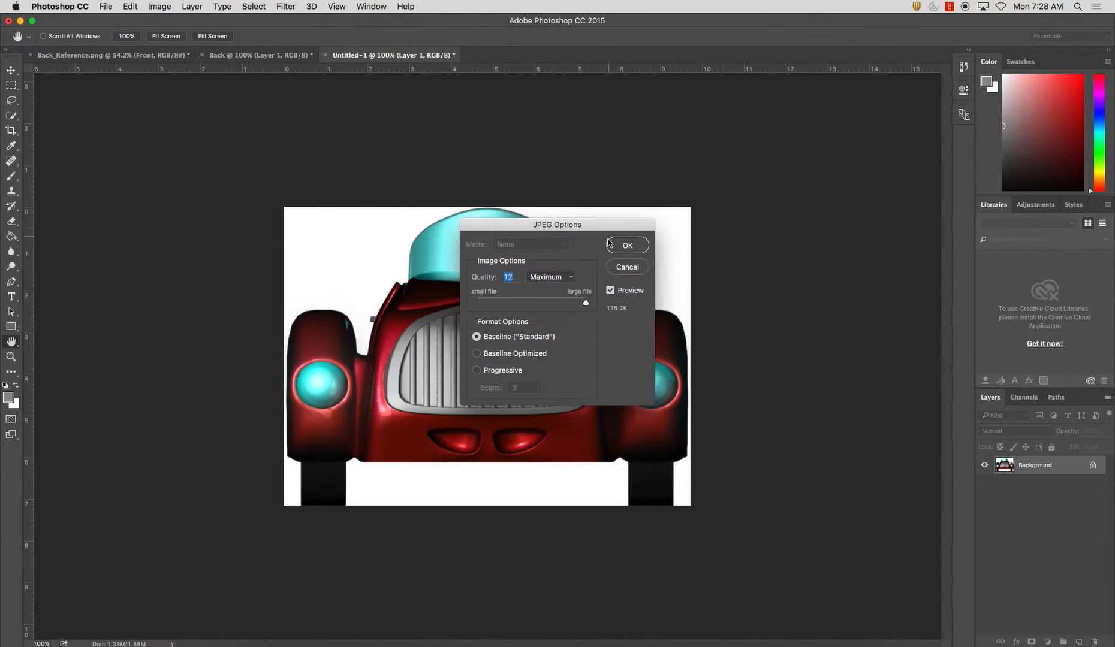
click(628, 245)
key(c)
Copy the Side layer from Back_Reference.png and paste it into a new clipboard-sized document
click(158, 55)
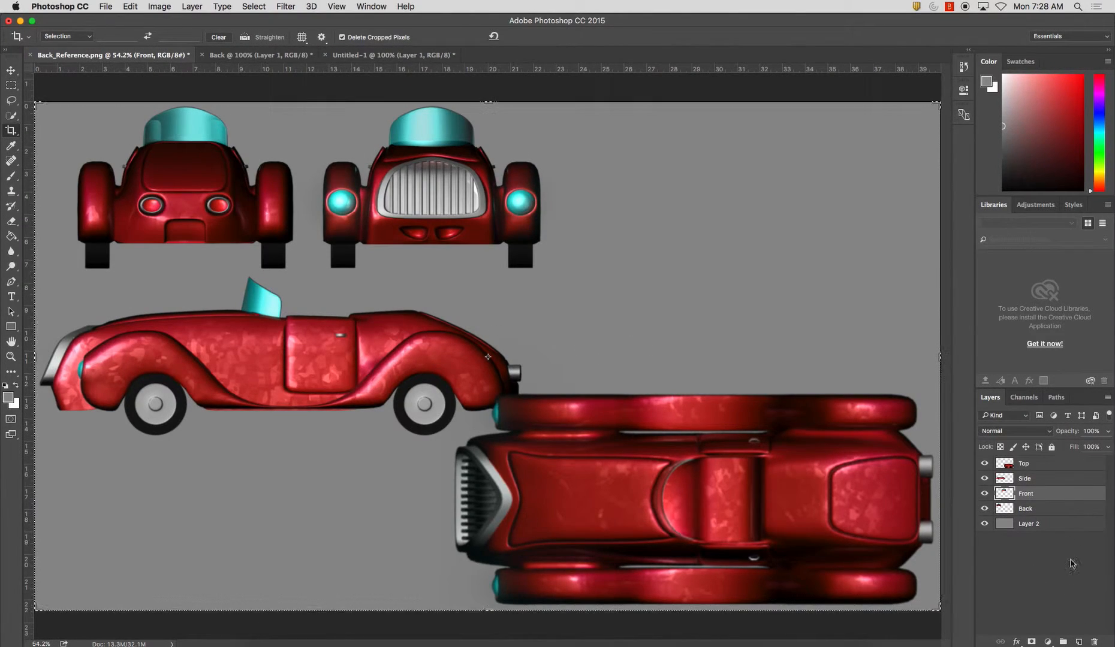
click(1032, 479)
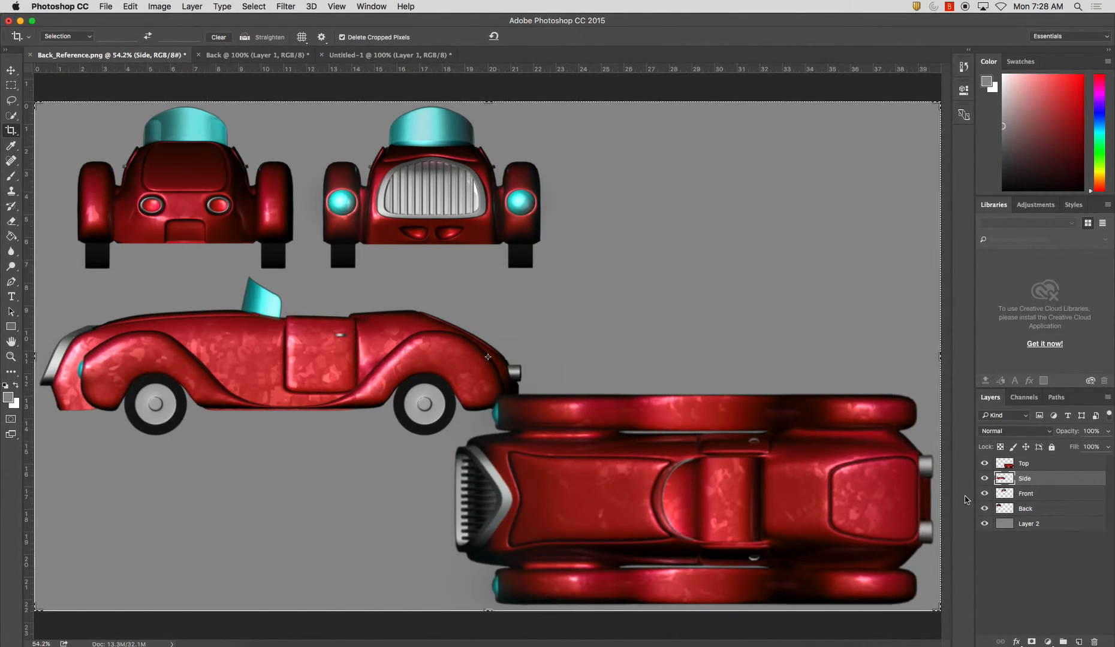
key(super+n)
key(Return)
key(super+v)
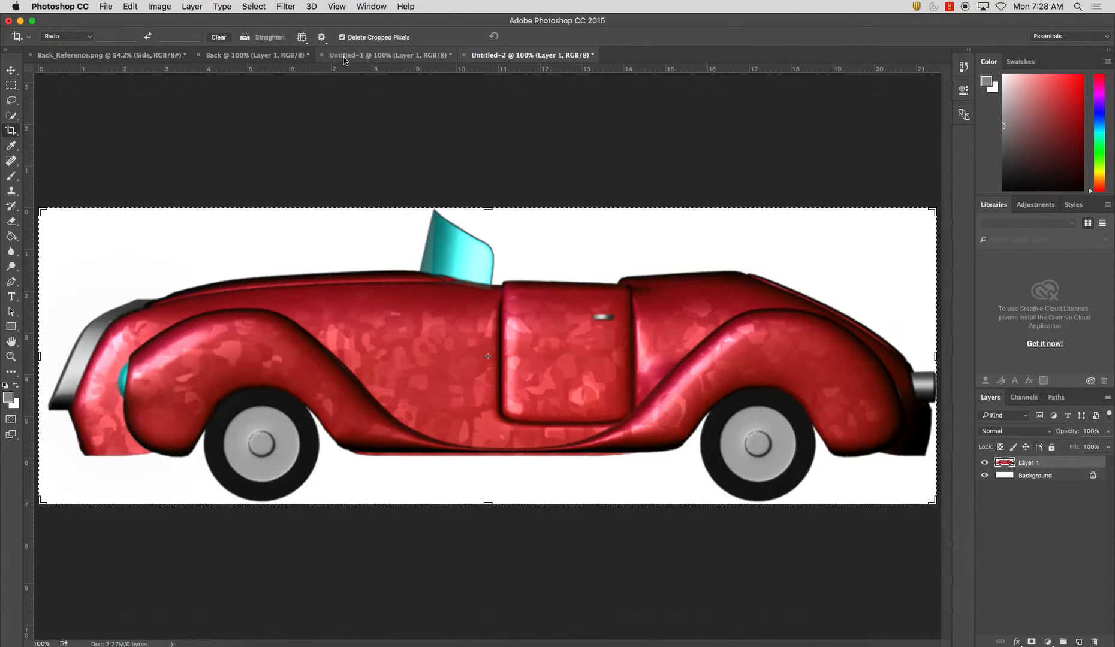
Save the side view as Side.jpg in the Reference Images folder, in JPEG format at maximum quality 12
key(super+s)
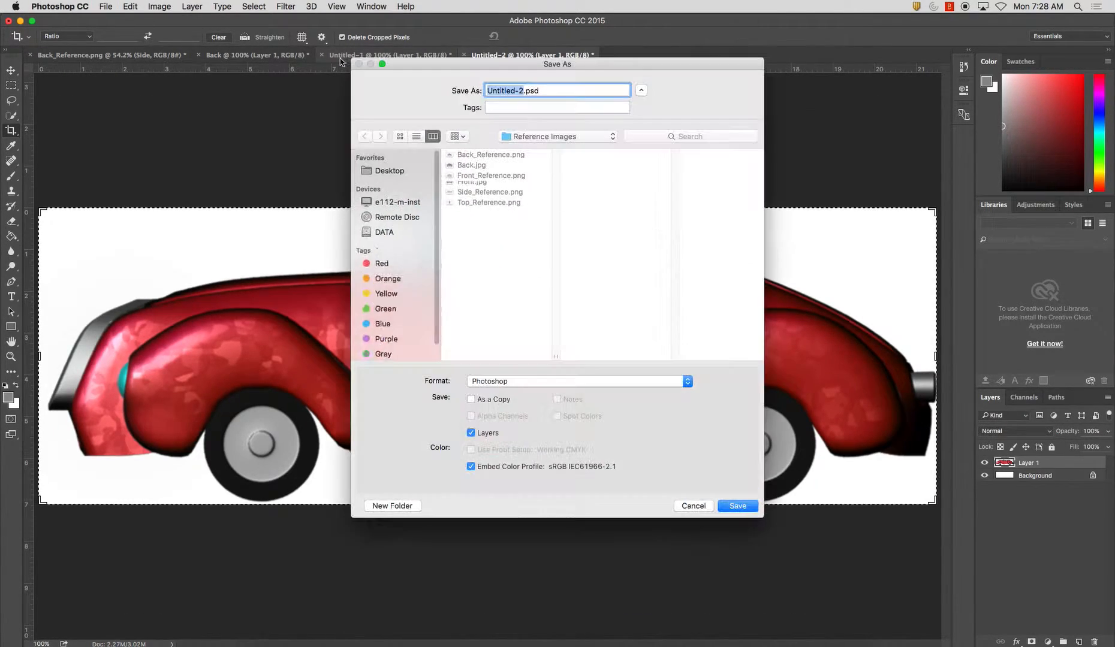
text(Side)
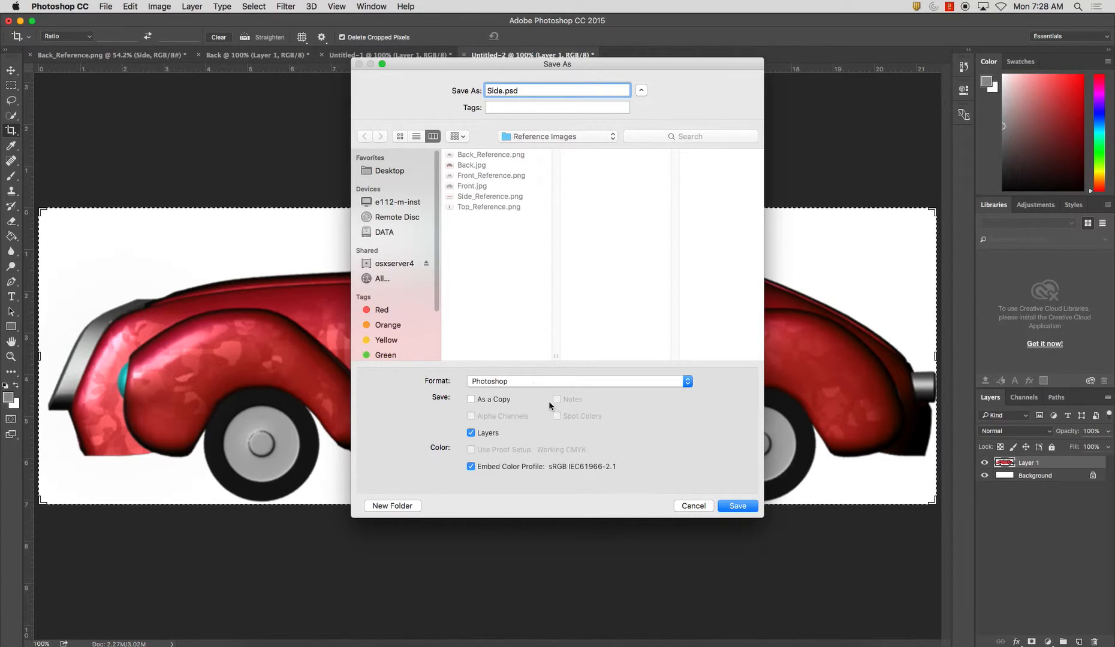
click(549, 382)
click(545, 455)
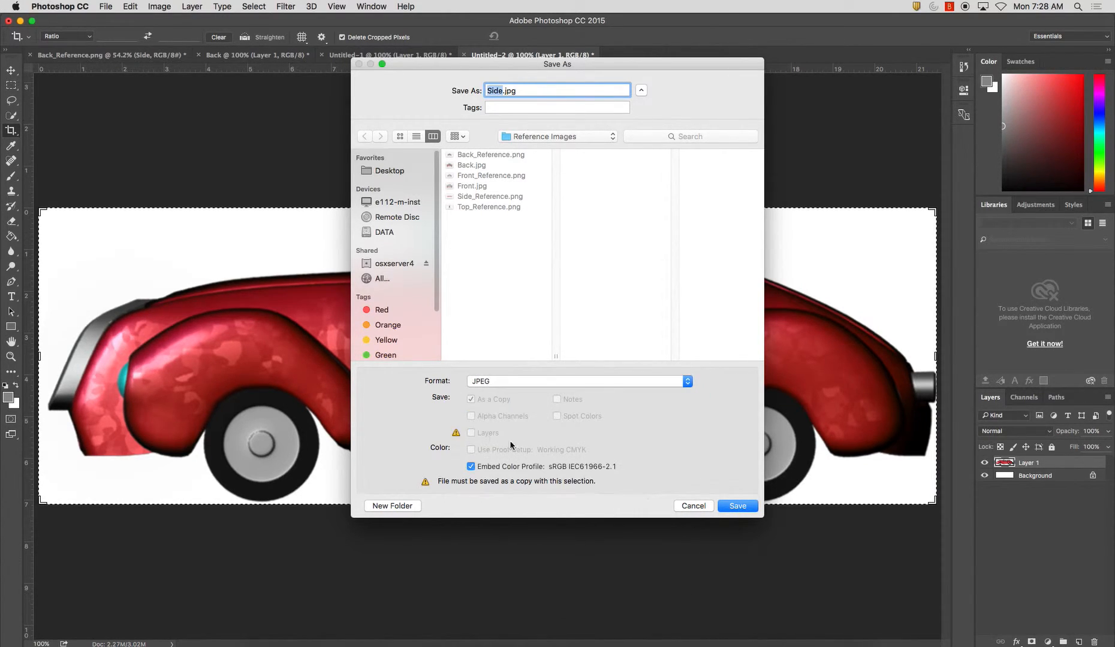
click(746, 510)
click(612, 237)
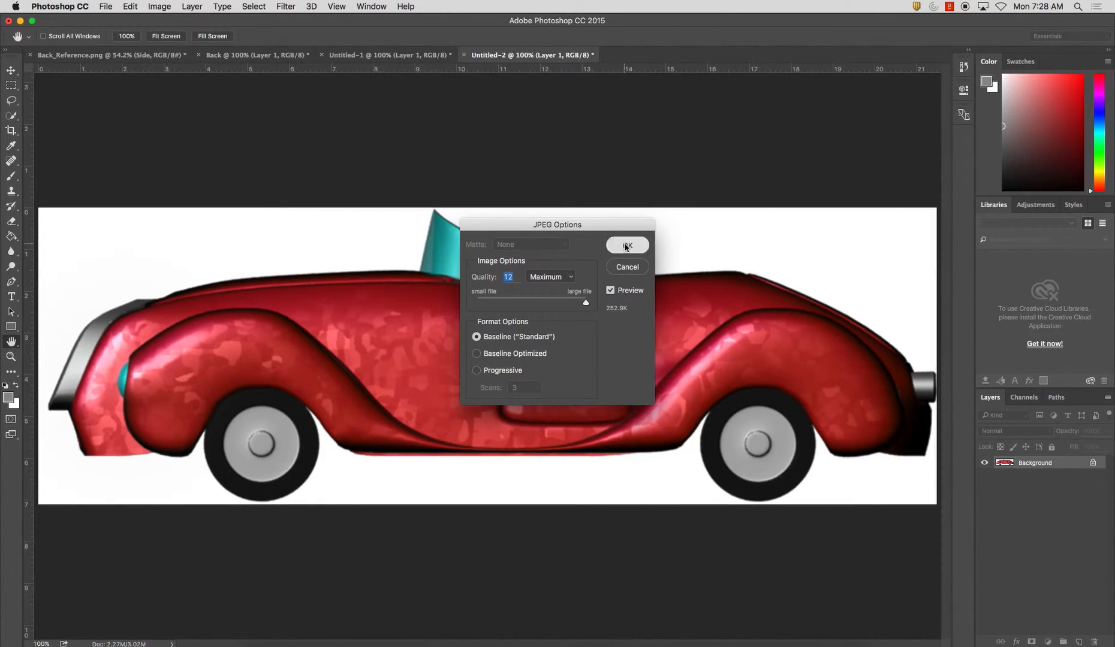
Copy the Top layer from Back_Reference.png and paste it into a new clipboard-sized document
click(165, 53)
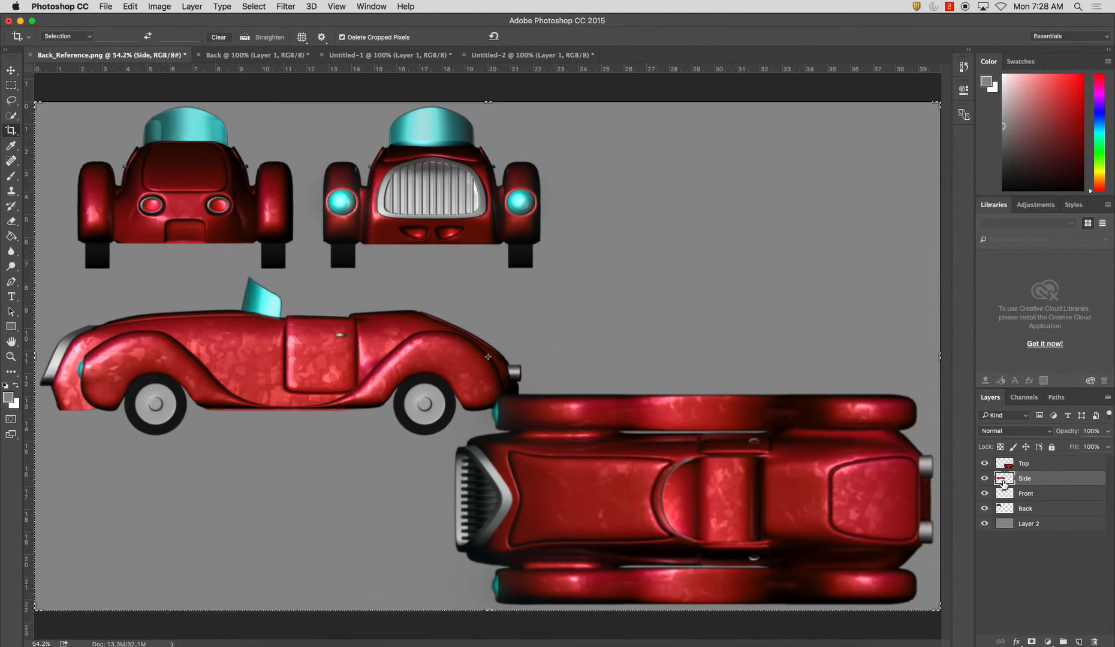
click(1022, 465)
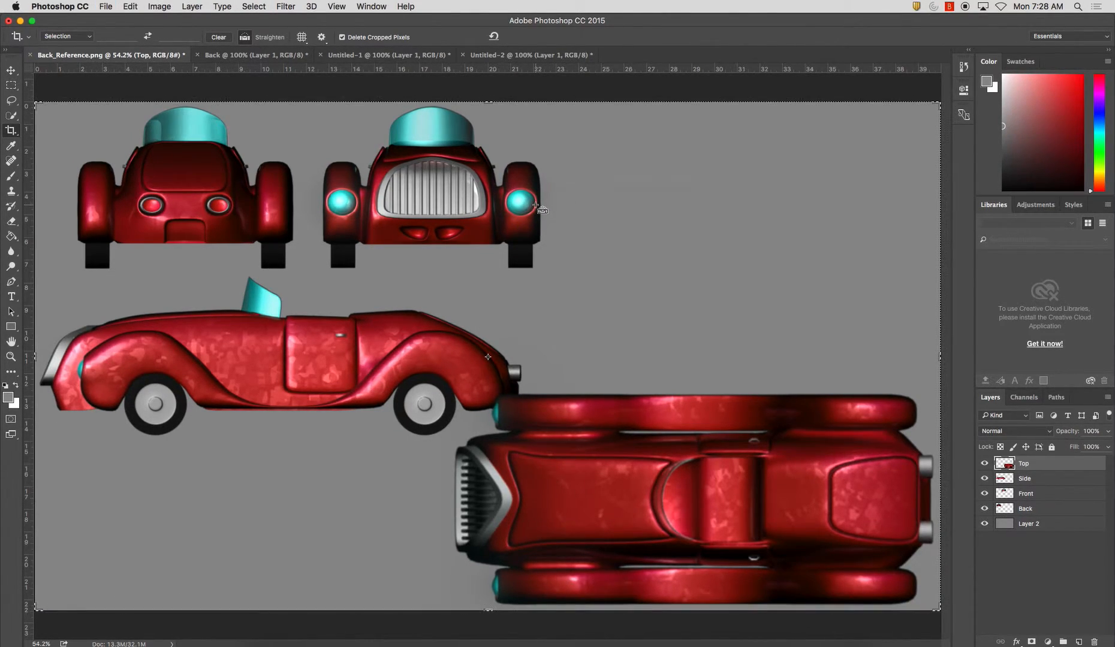
key(super+n)
key(Return)
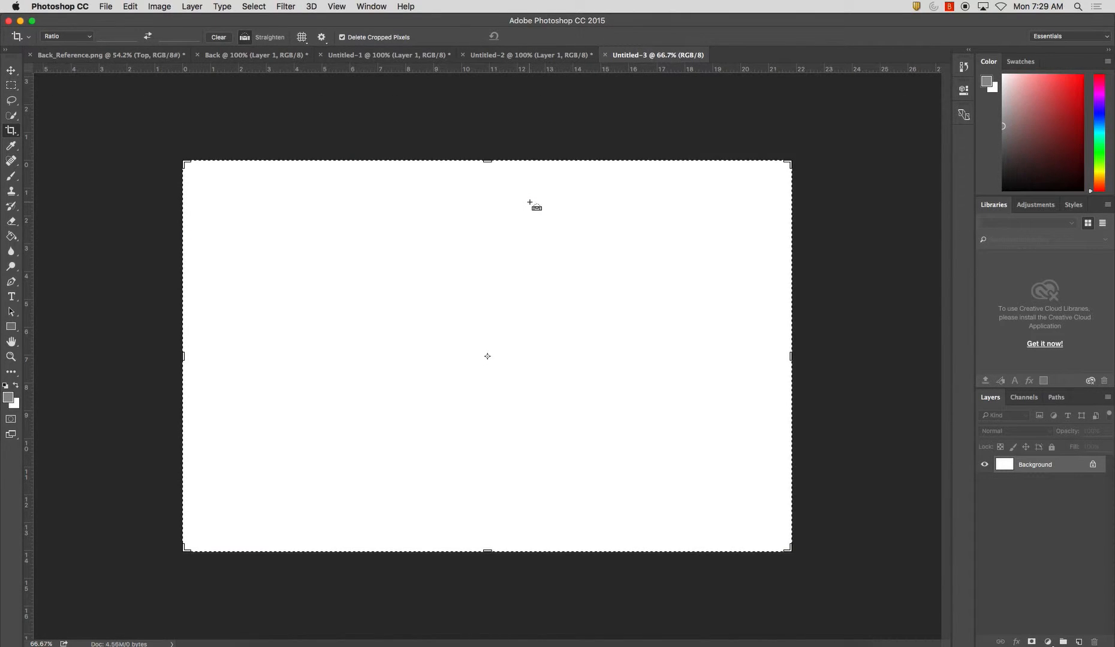
key(super+v)
Crop the top-view document close to the car along its upper edge, grille end and lower edge
drag(487, 159, 488, 222)
drag(181, 356, 194, 359)
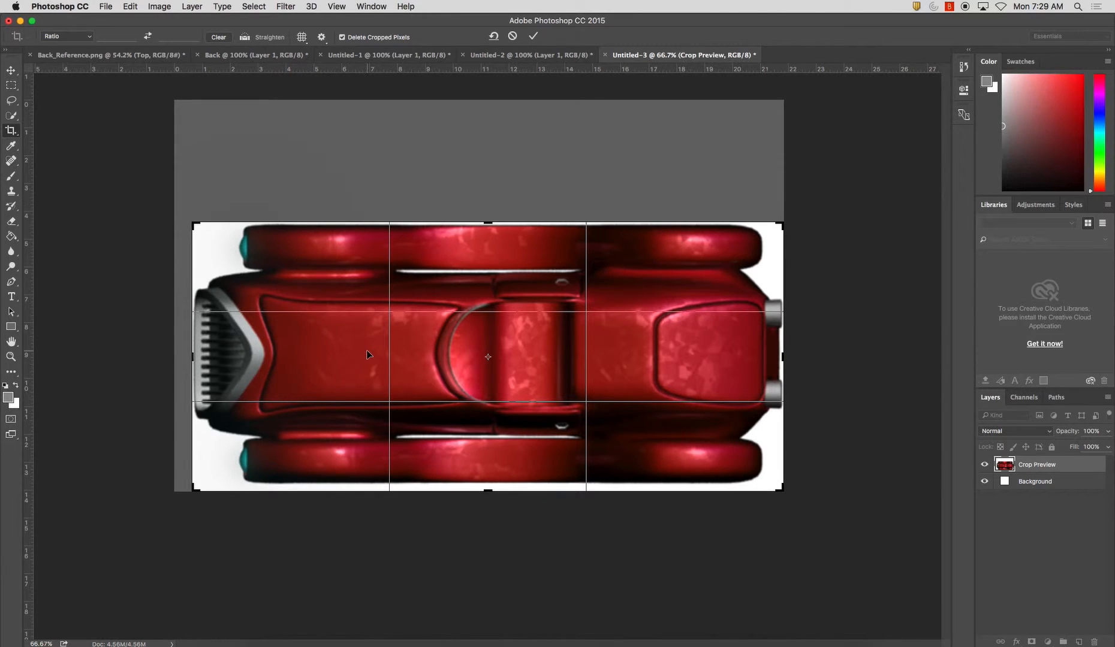
key(Return)
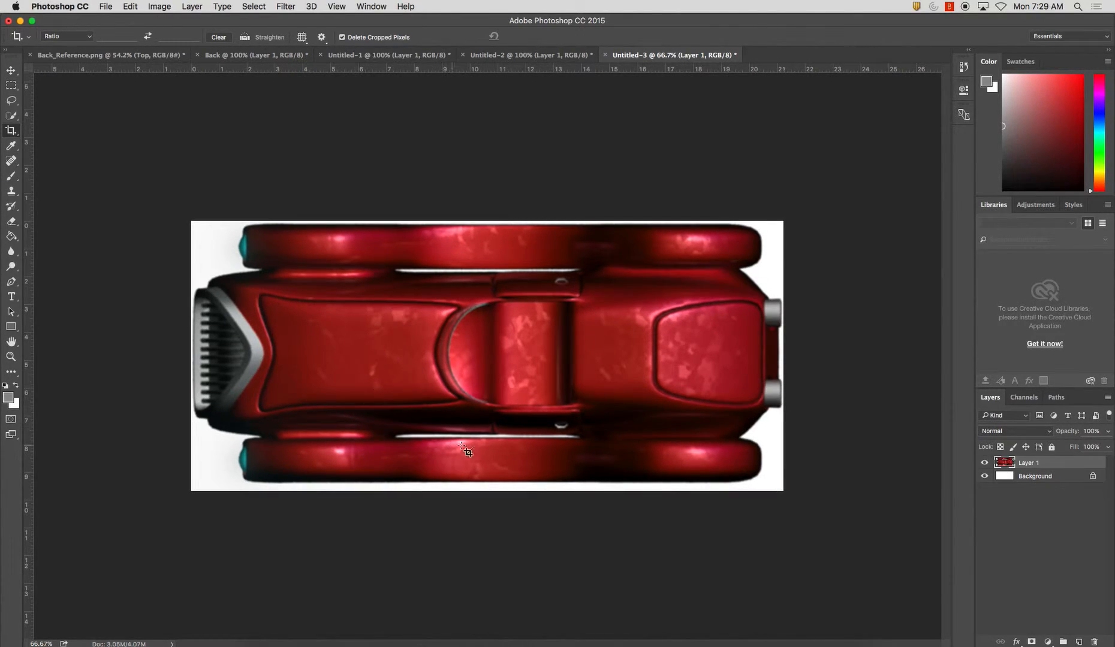
click(497, 483)
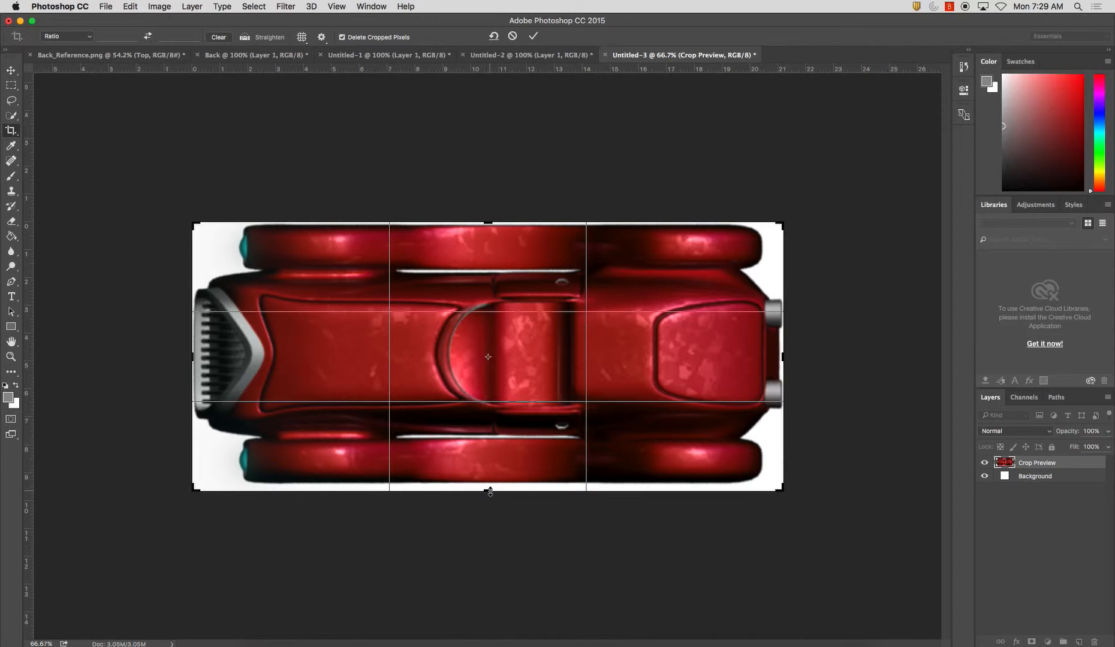
drag(490, 490, 492, 487)
key(Return)
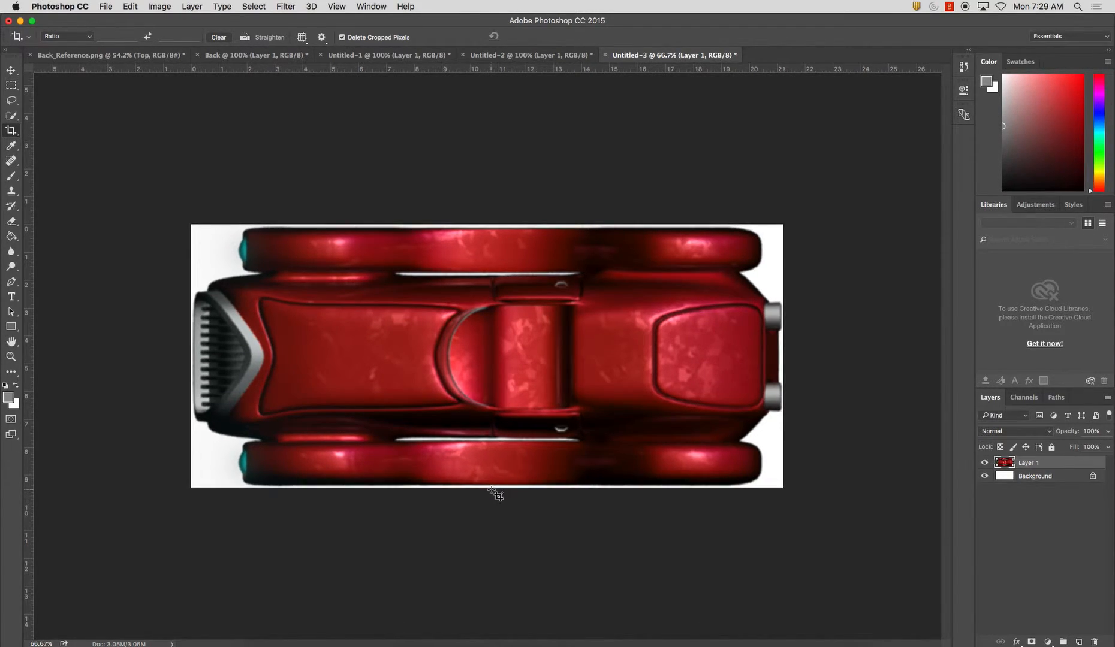
key(super+s)
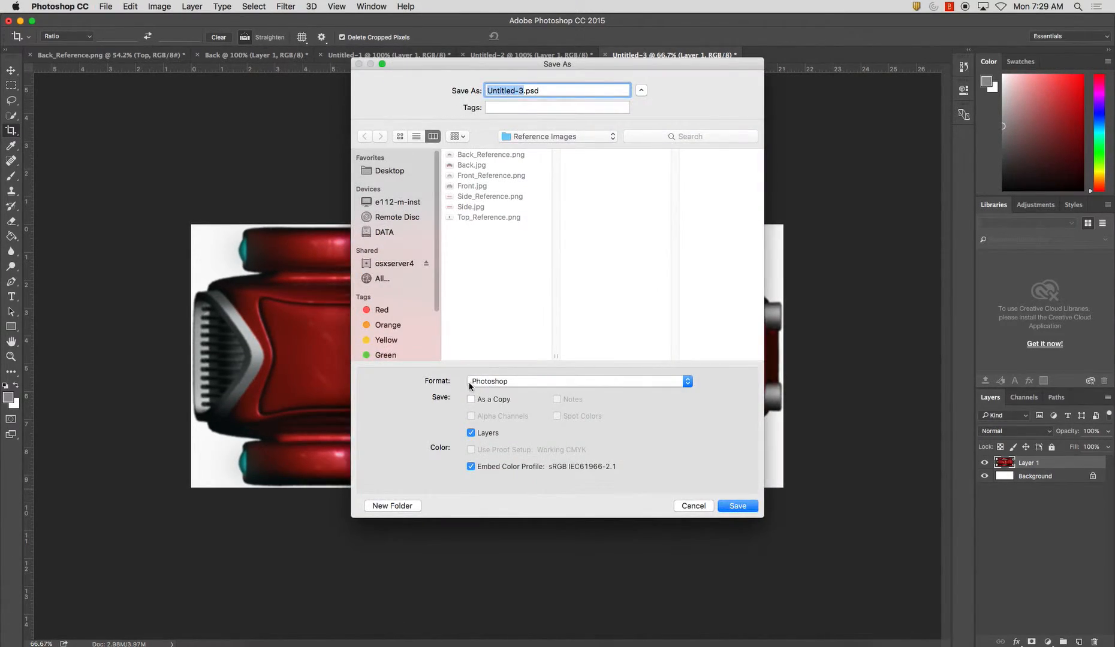
text(Top)
key(Return)
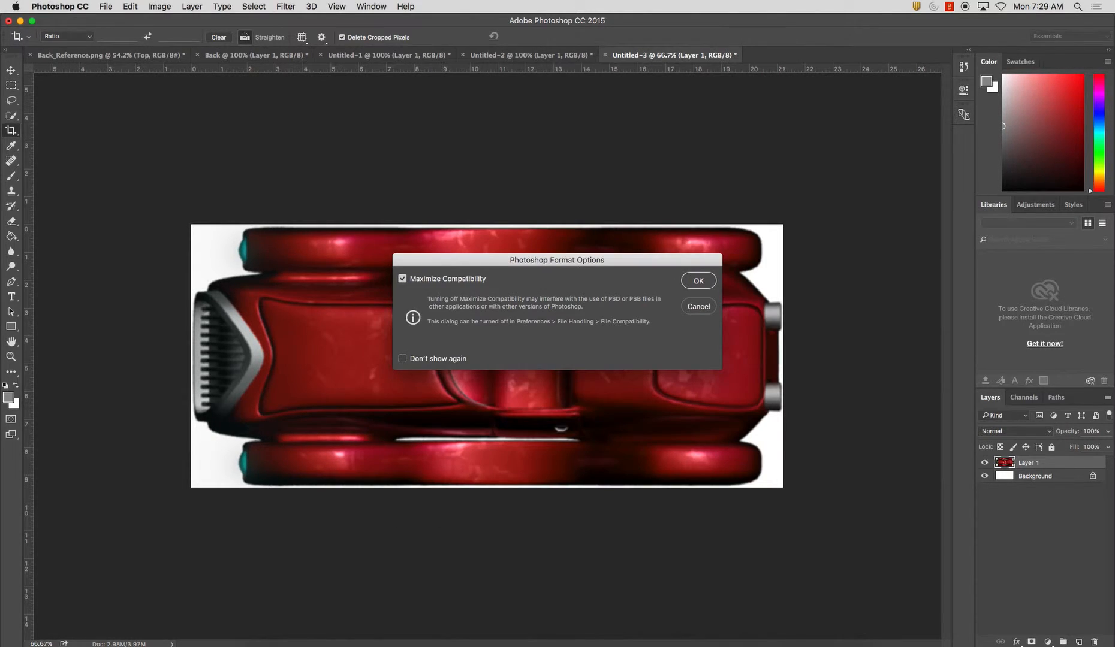
click(695, 306)
key(super+shift+s)
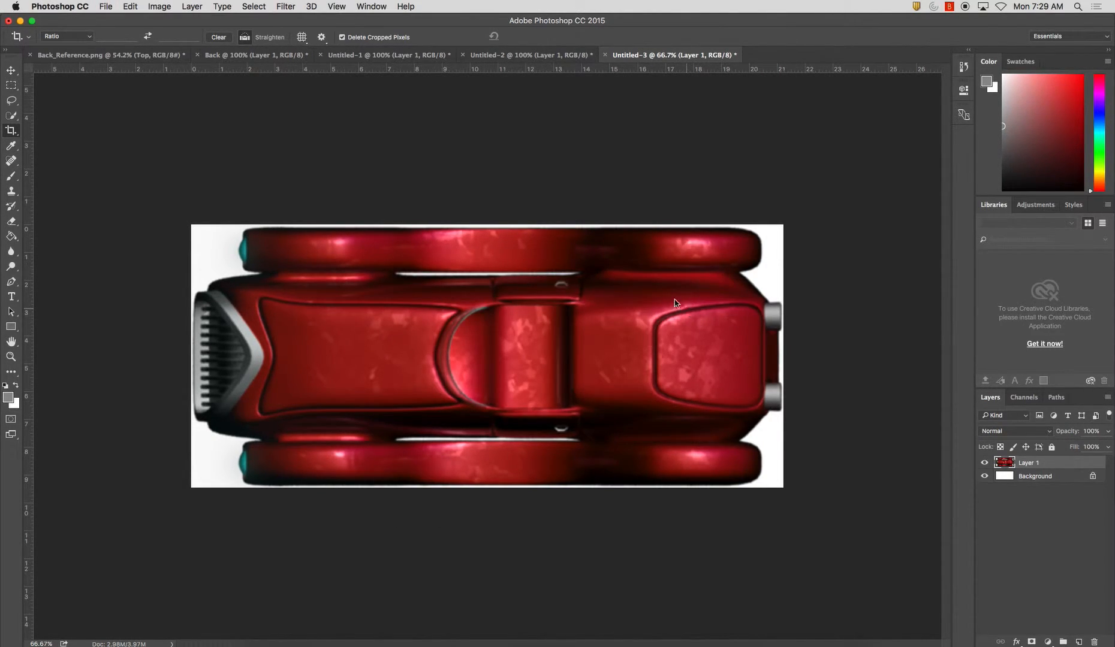
click(503, 381)
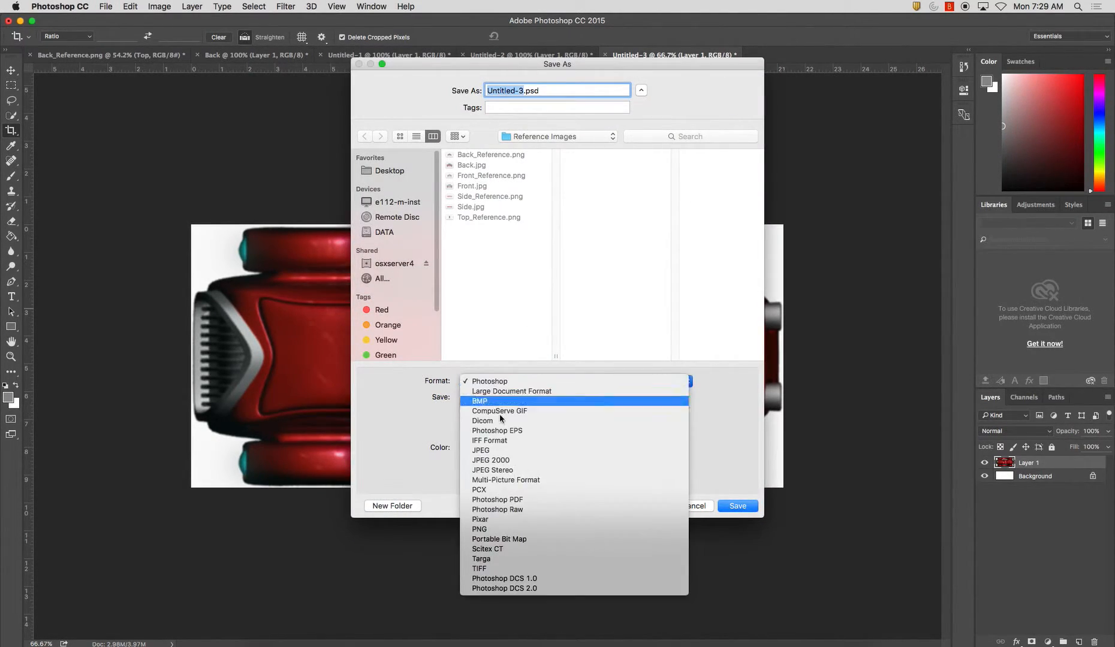
click(501, 450)
click(721, 505)
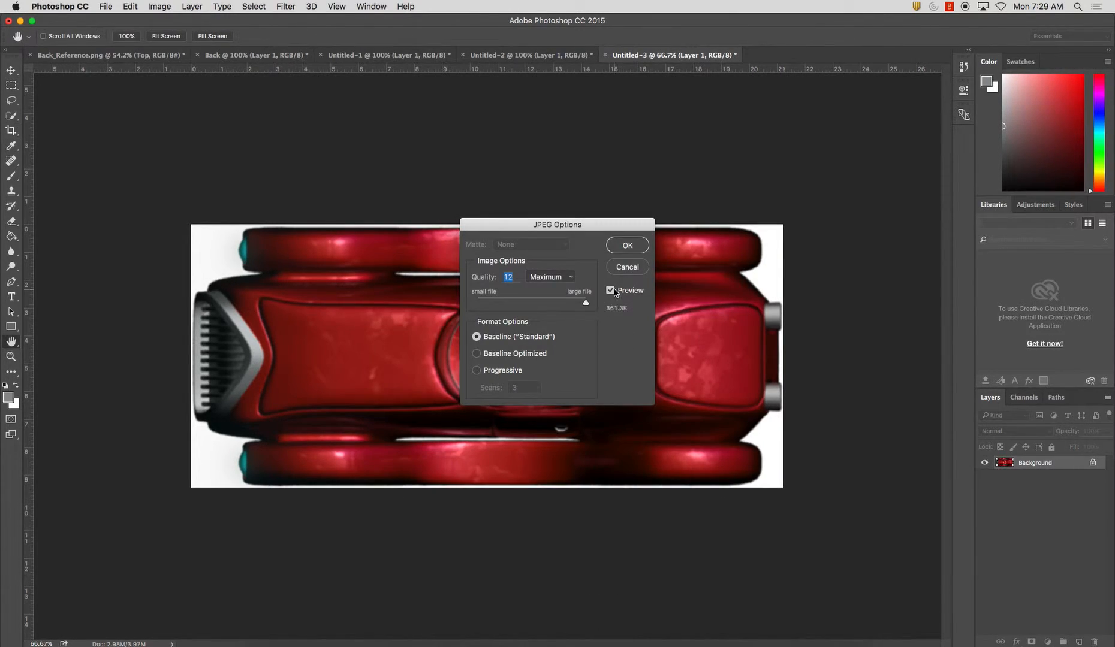
click(626, 267)
Save the cropped top view as Top.jpg in the Reference Images folder, in JPEG format at maximum quality 12
key(super+shift+s)
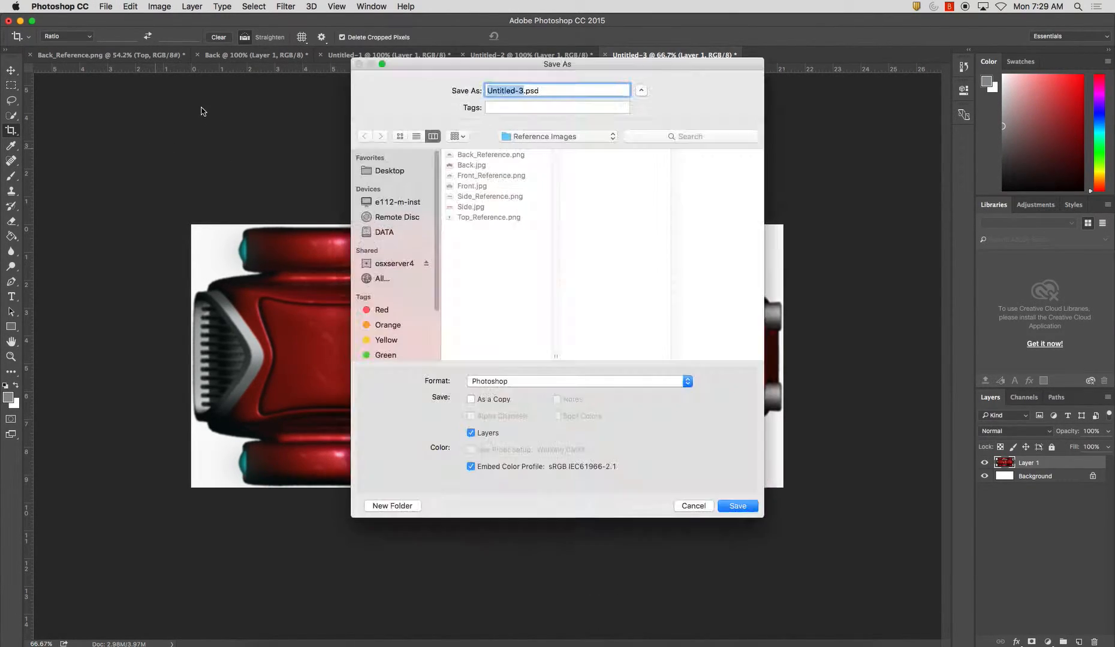
text(Top)
click(525, 384)
click(512, 451)
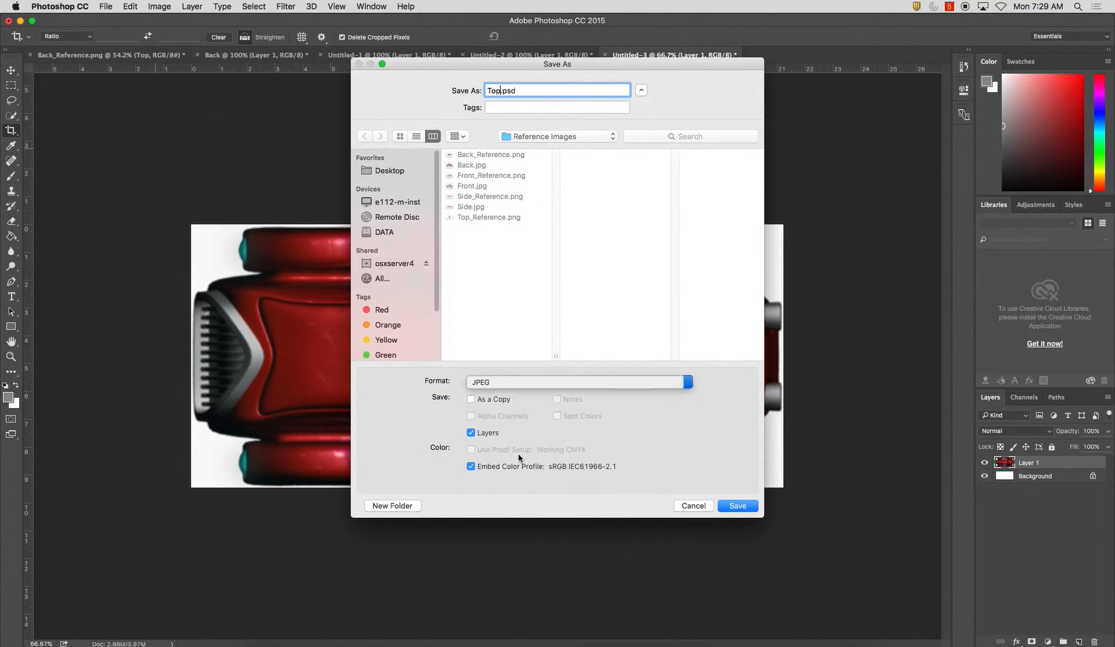
click(737, 506)
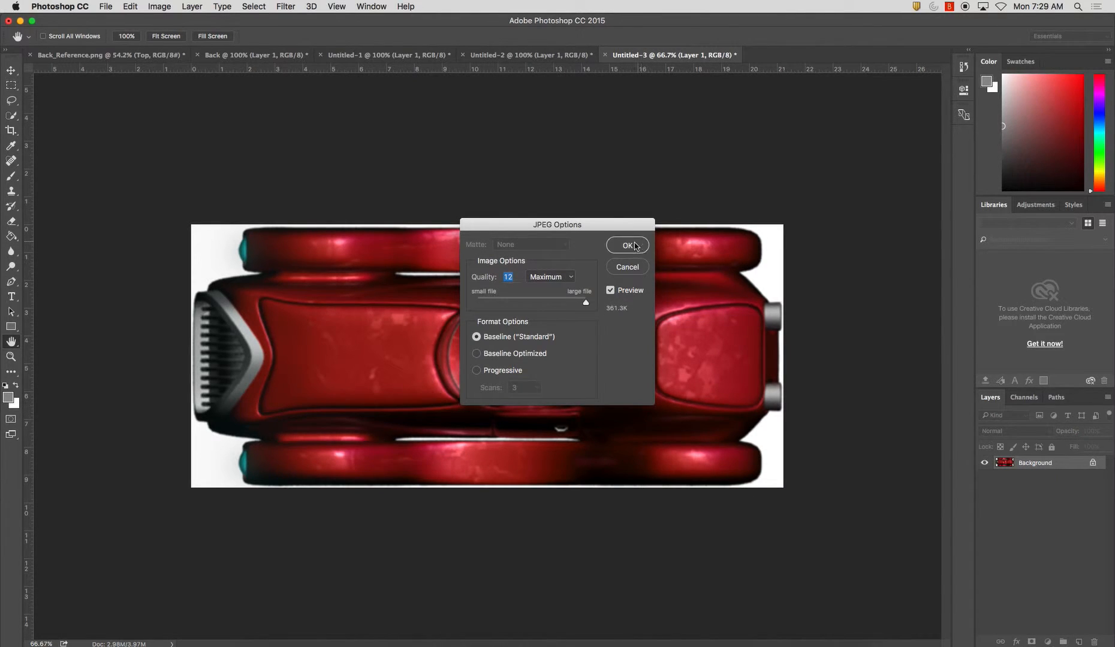
click(627, 245)
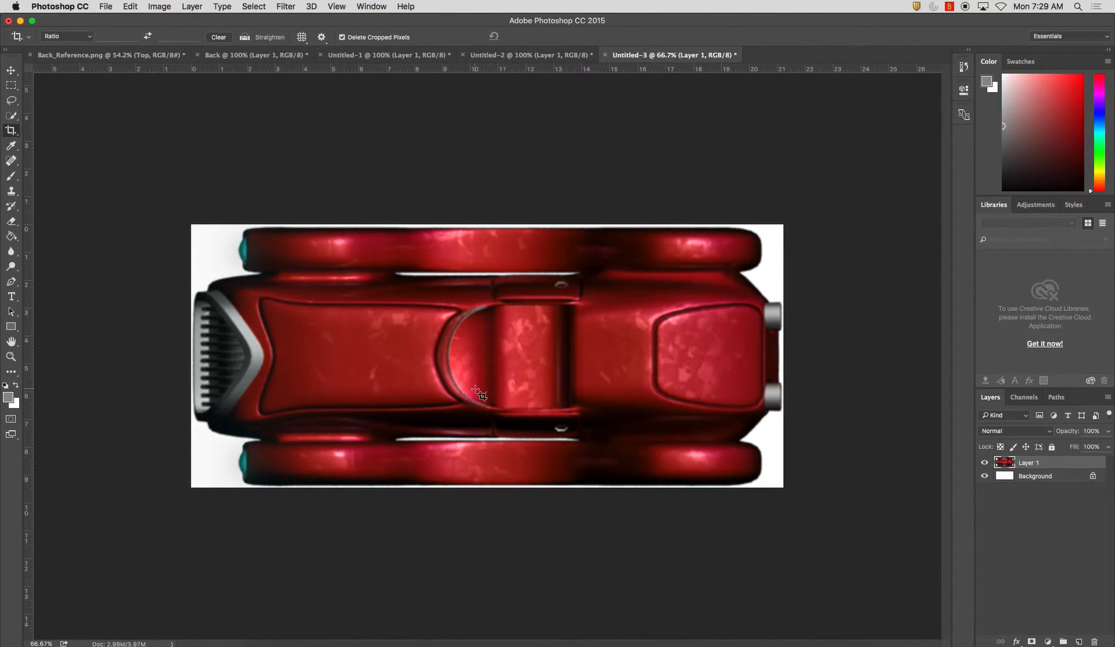
Switch to Maya and change the single perspective view to the four-view layout
click(587, 644)
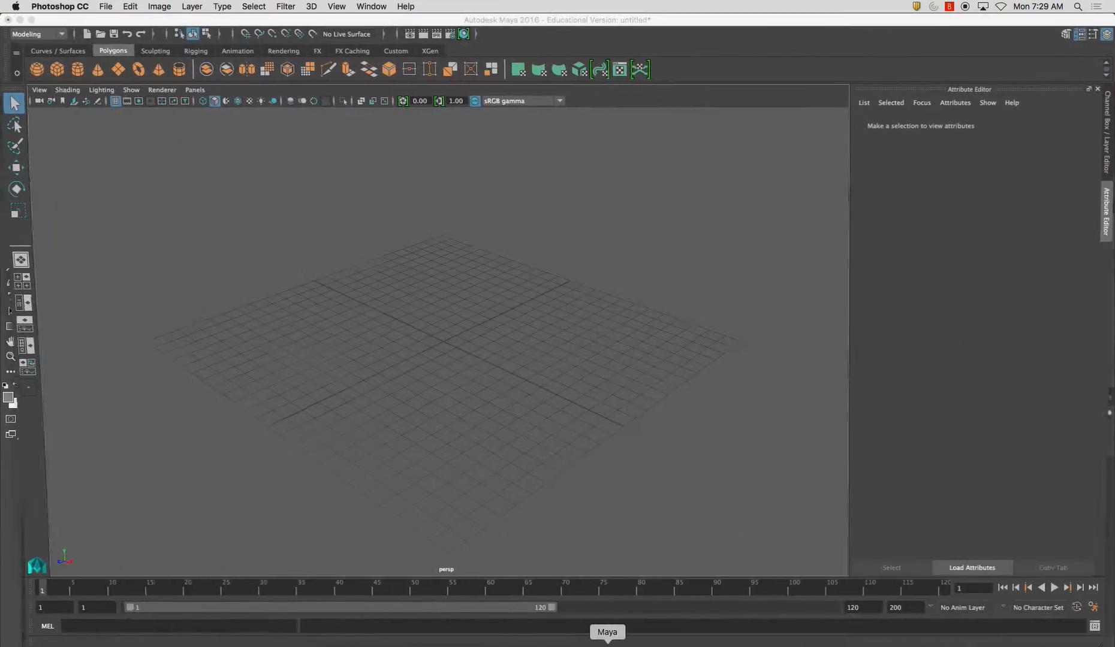
alt+drag(449, 452, 430, 429)
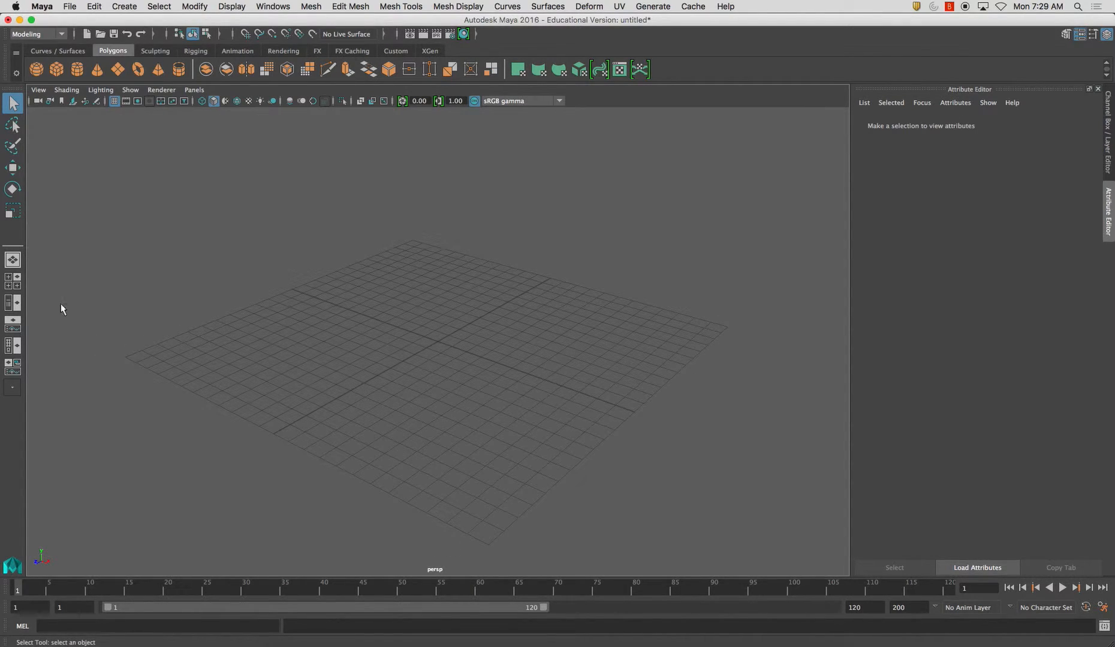
click(14, 286)
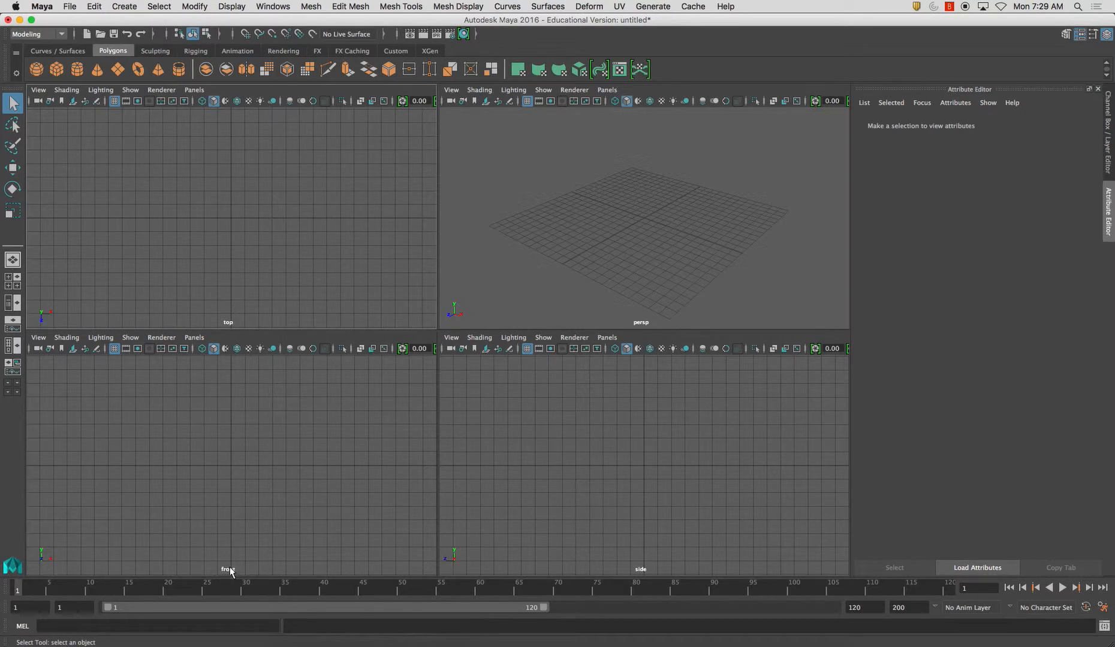
Add an image plane to the front view using Front.jpg from the Desktop's Reference Images folder
click(74, 352)
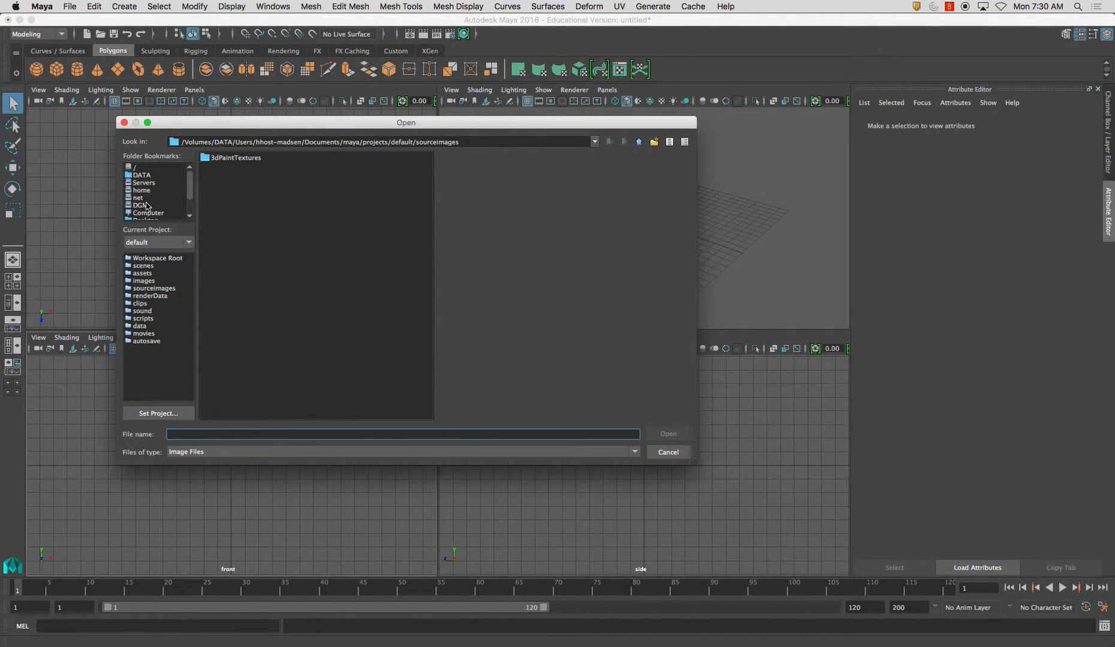
scroll(189, 192, down, 2)
click(183, 198)
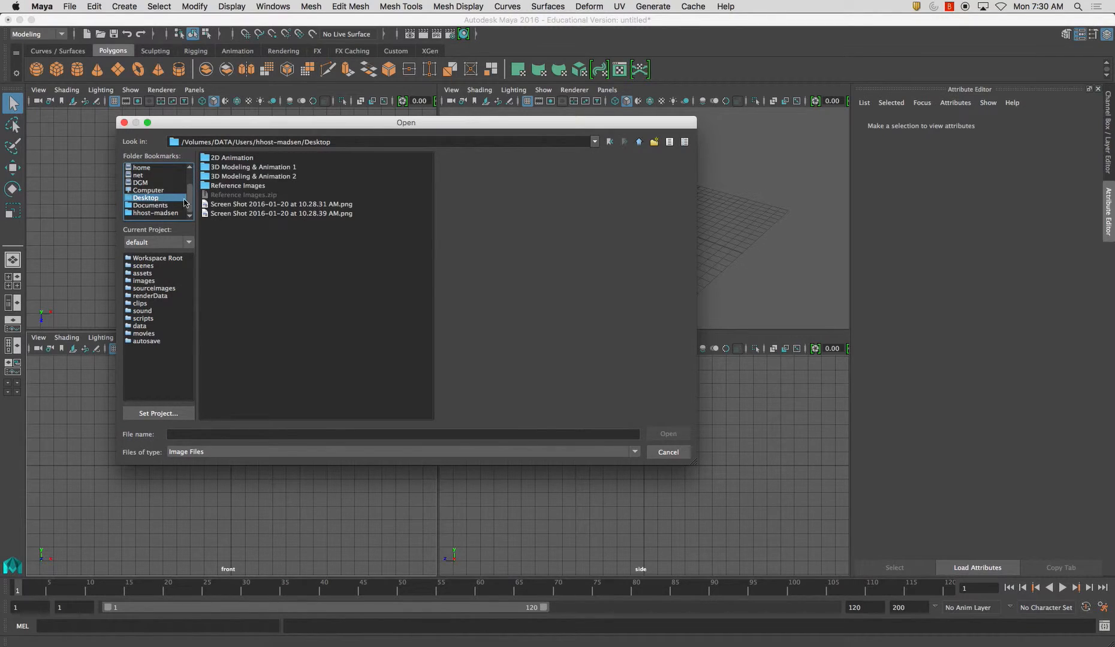
click(244, 186)
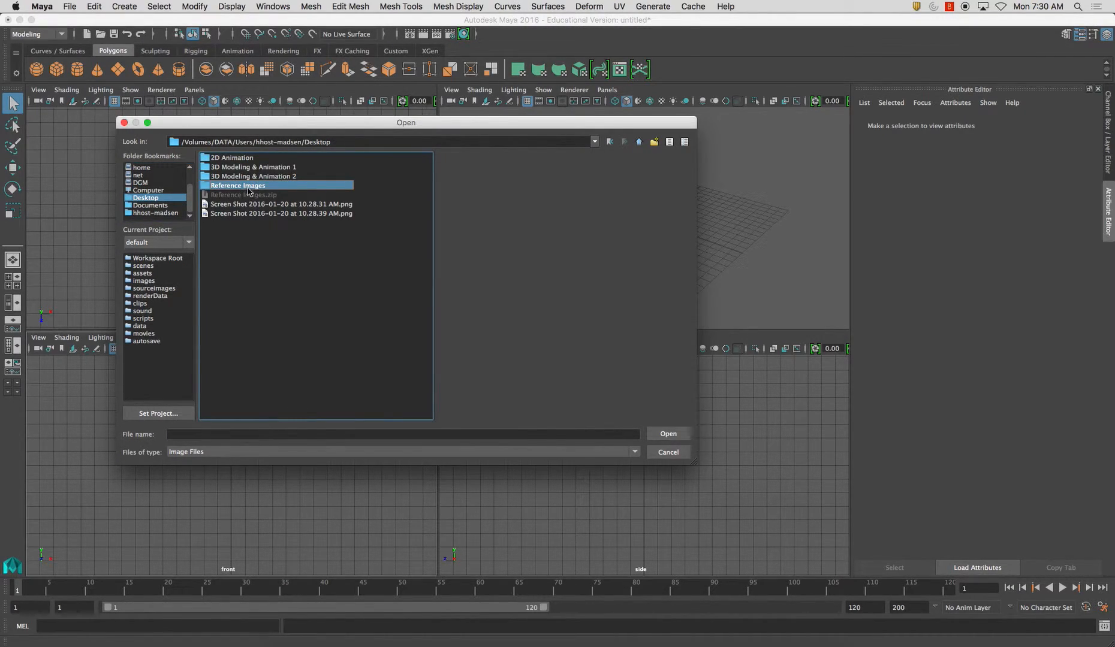
double_click(247, 189)
click(245, 187)
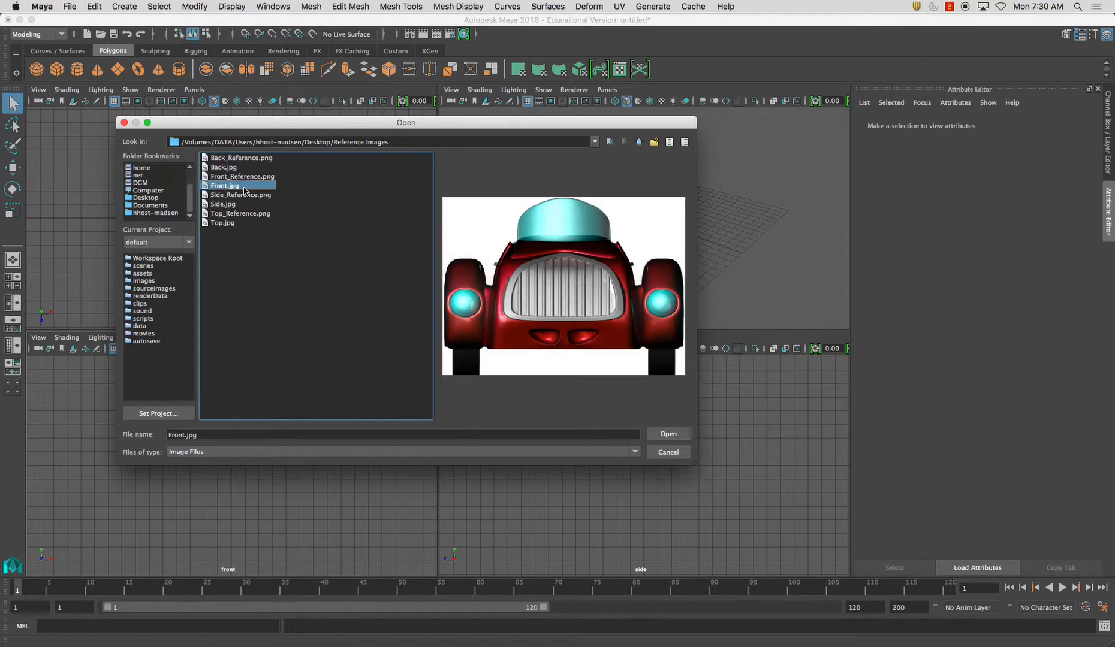
click(651, 433)
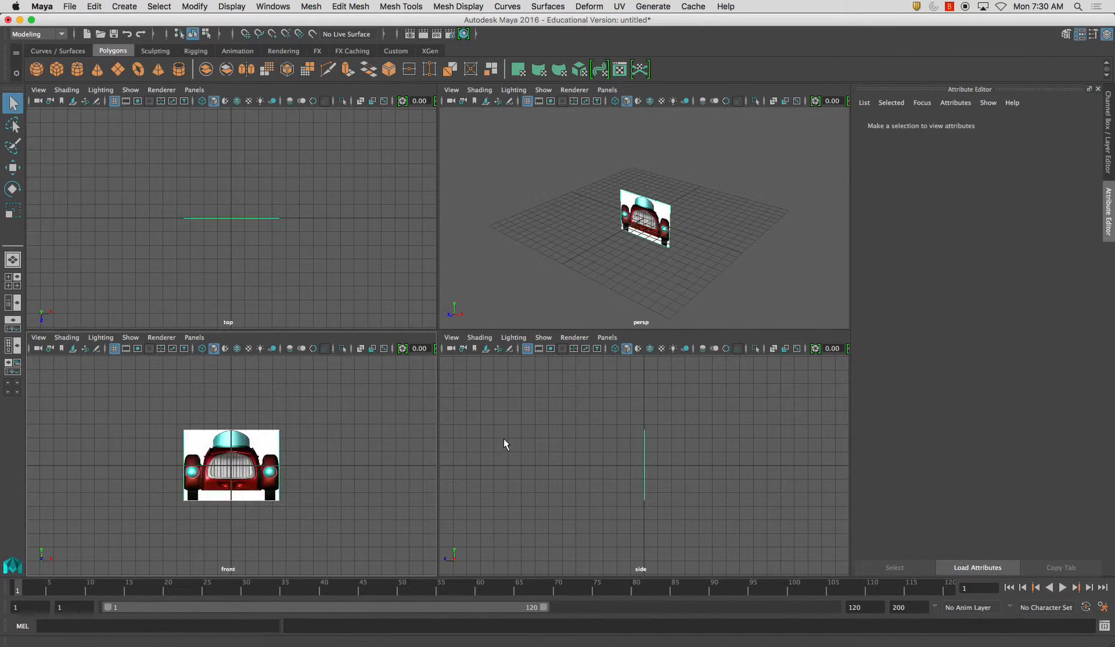
Add an image plane to the side view using Side.jpg from the Desktop's Reference Images folder
click(486, 348)
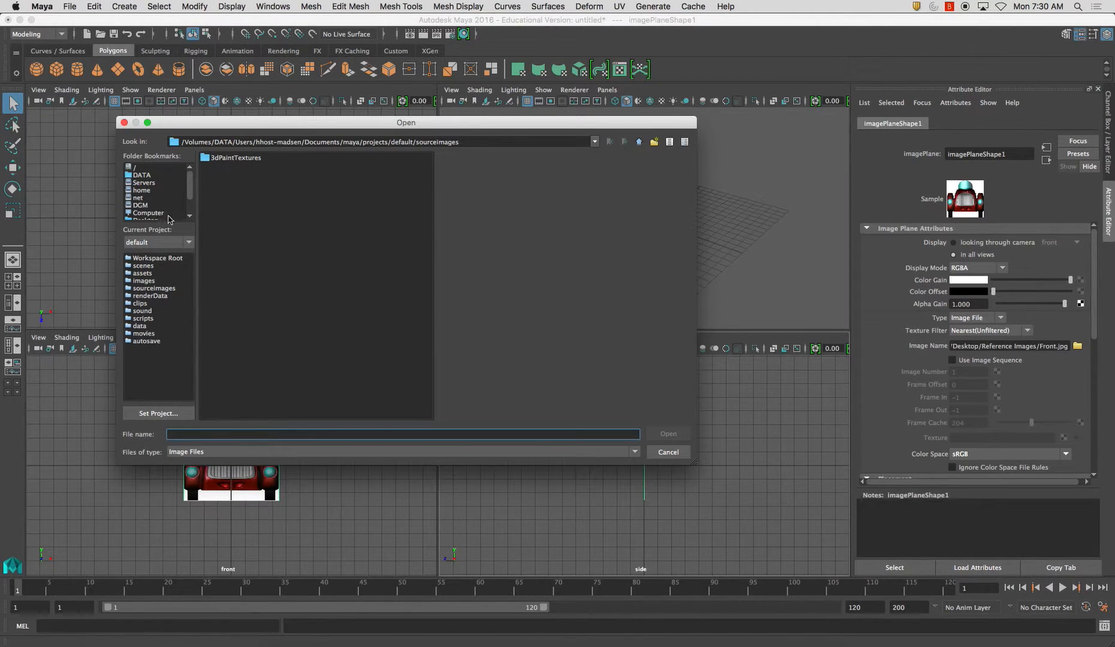
drag(187, 195, 187, 204)
click(160, 200)
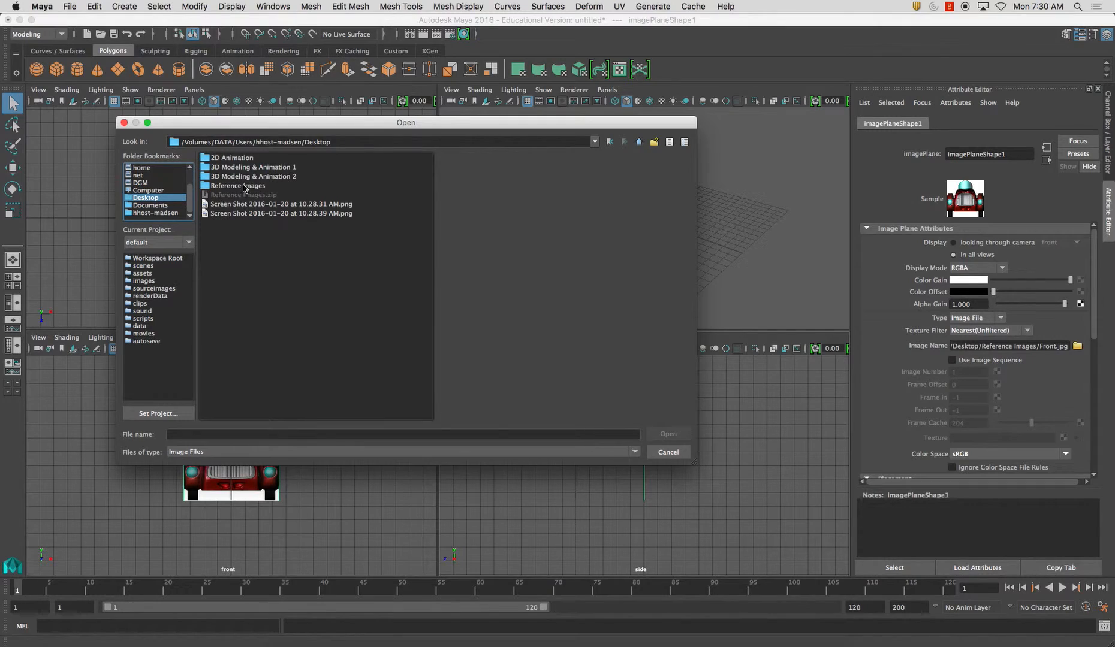
double_click(250, 186)
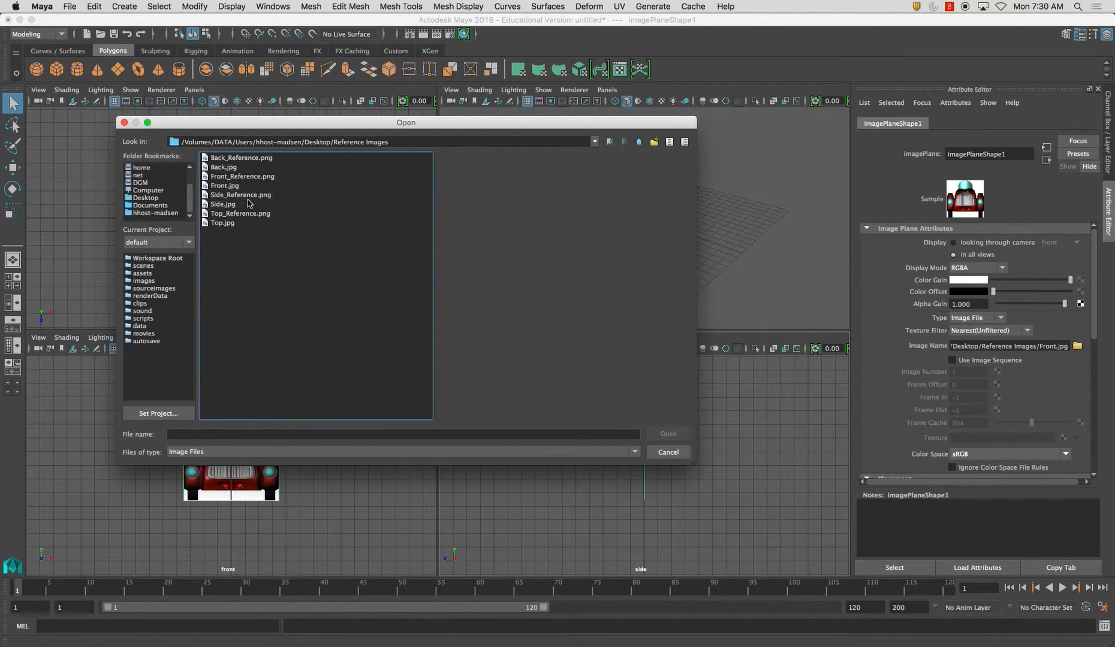
click(223, 204)
click(668, 434)
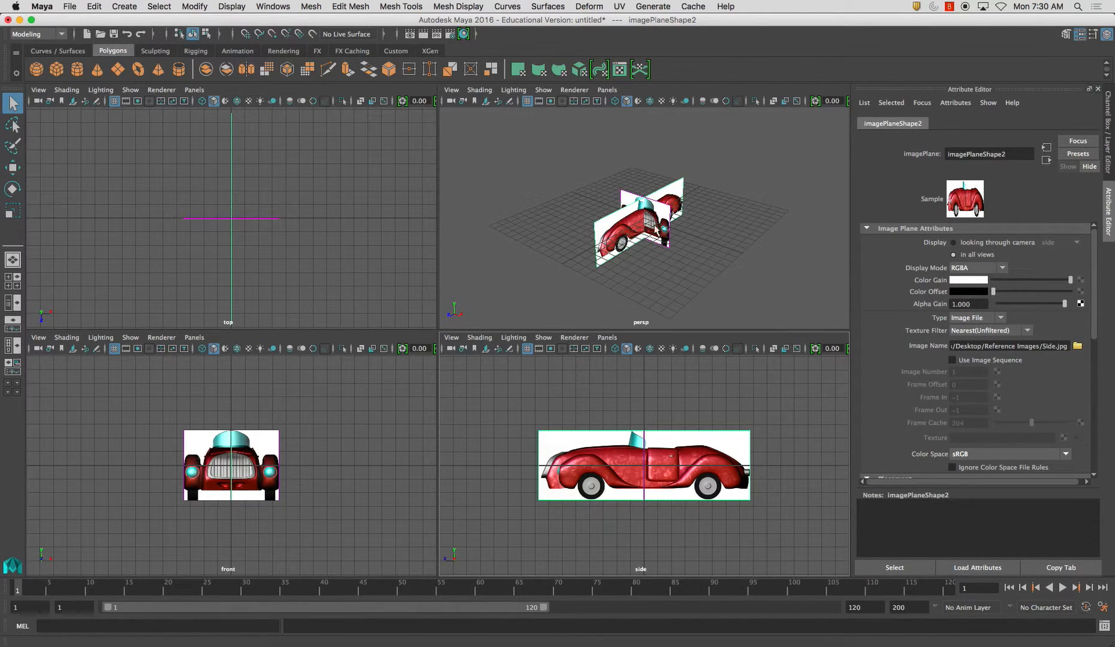
mouse_move(654, 243)
alt+mouse_down()
mouse_move(687, 246)
mouse_move(648, 248)
alt+mouse_up()
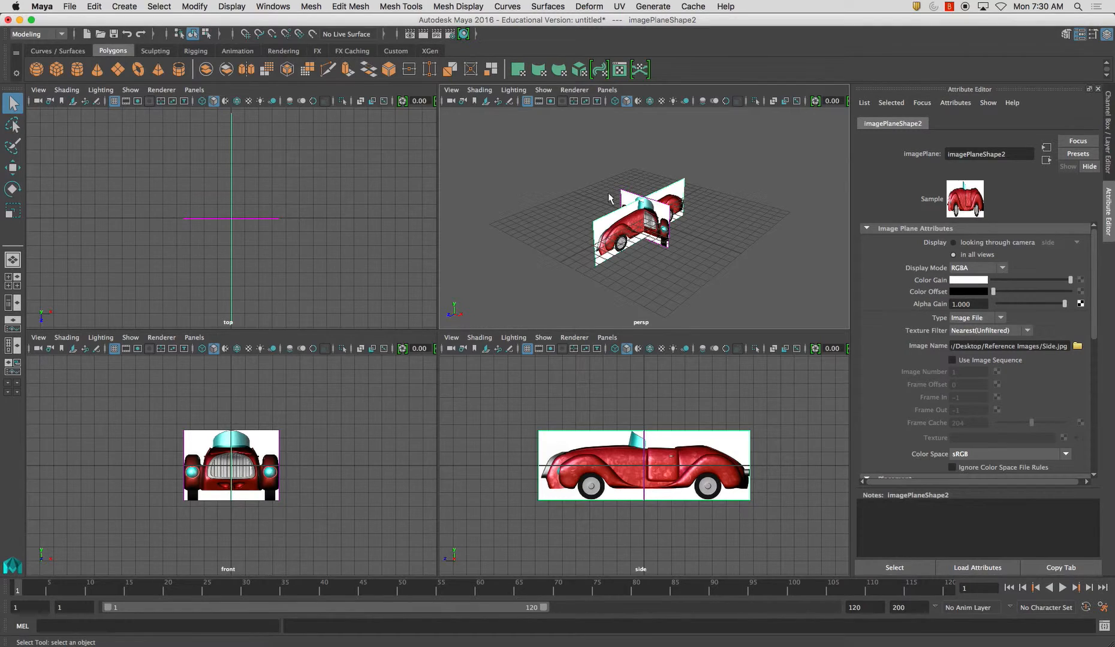
Add an image plane to the top view using Top.jpg from the Desktop's Reference Images folder
click(73, 101)
click(189, 206)
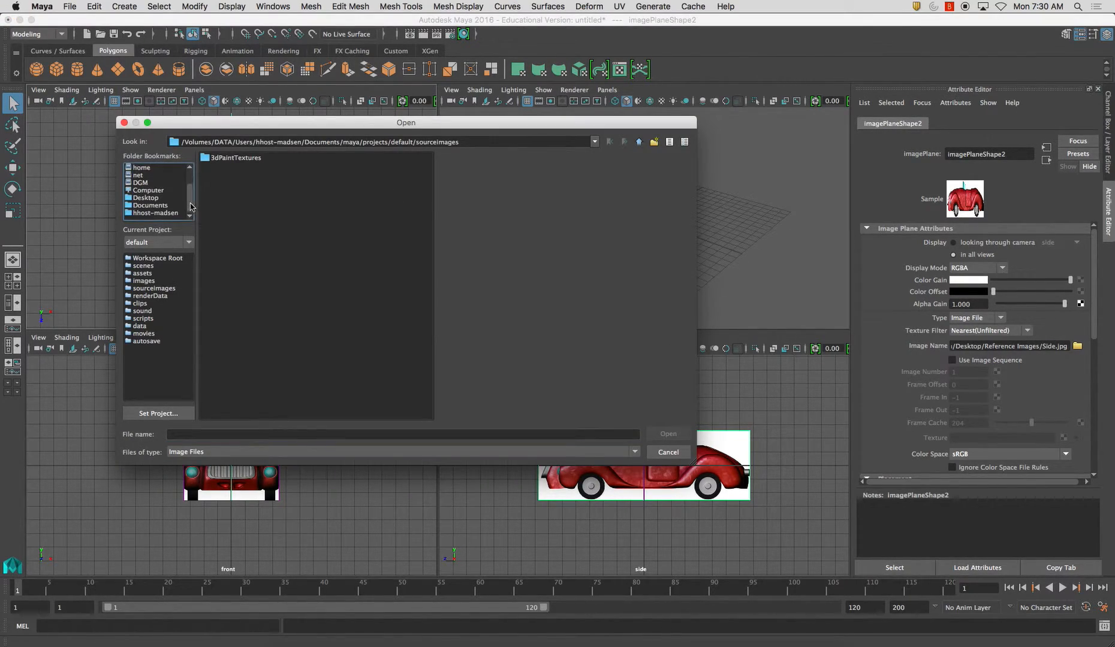
click(145, 197)
click(270, 187)
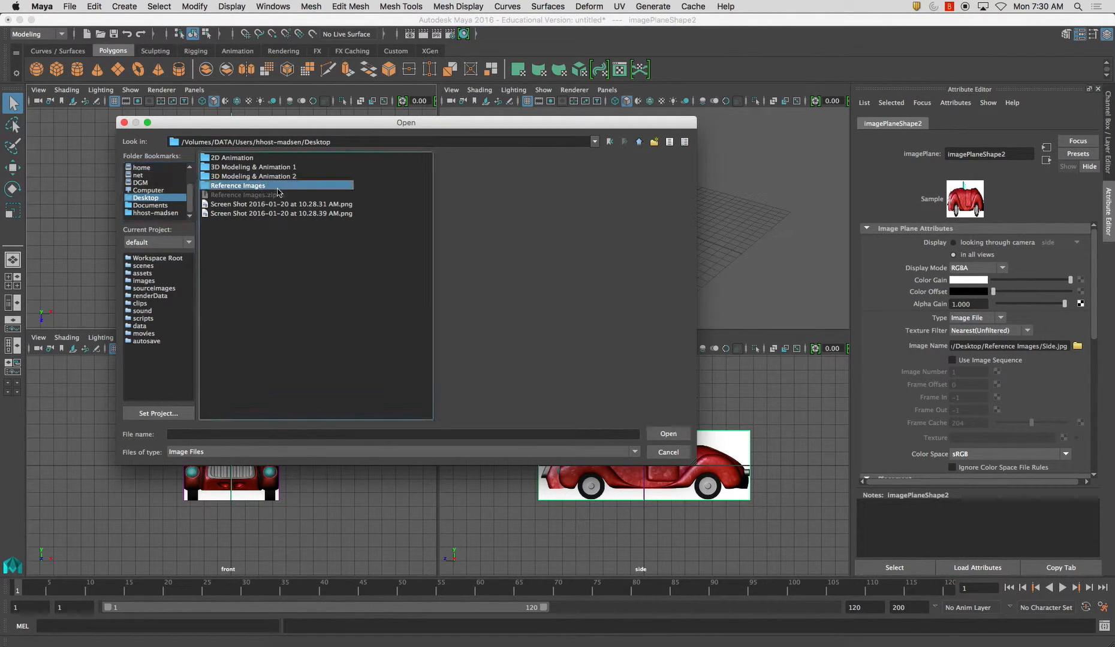
double_click(272, 186)
click(234, 223)
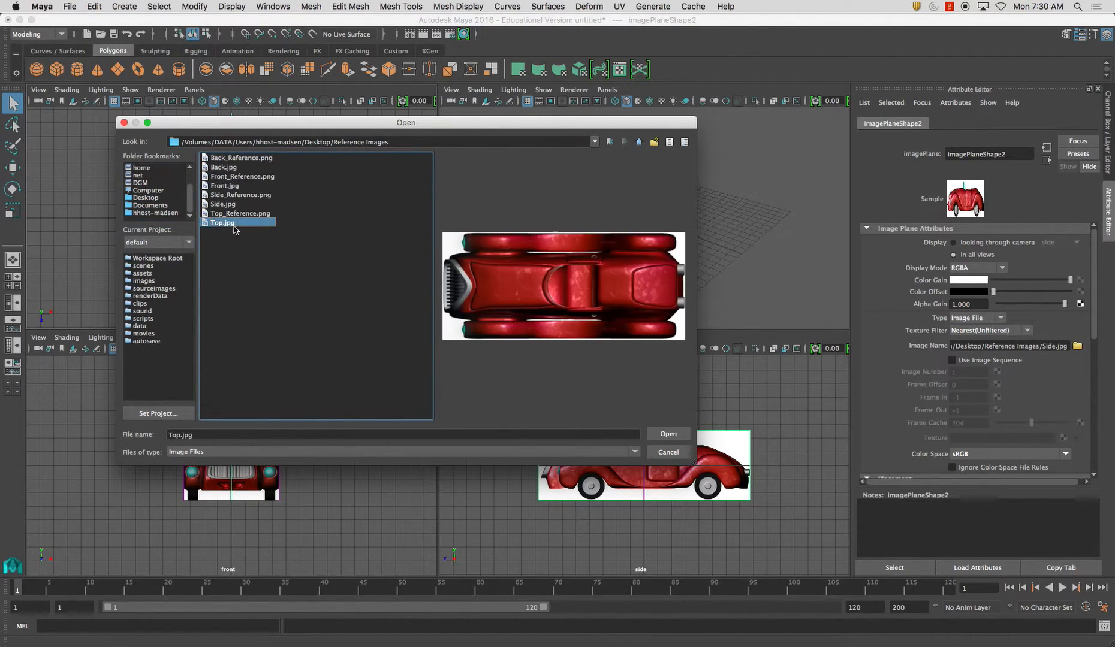
click(668, 434)
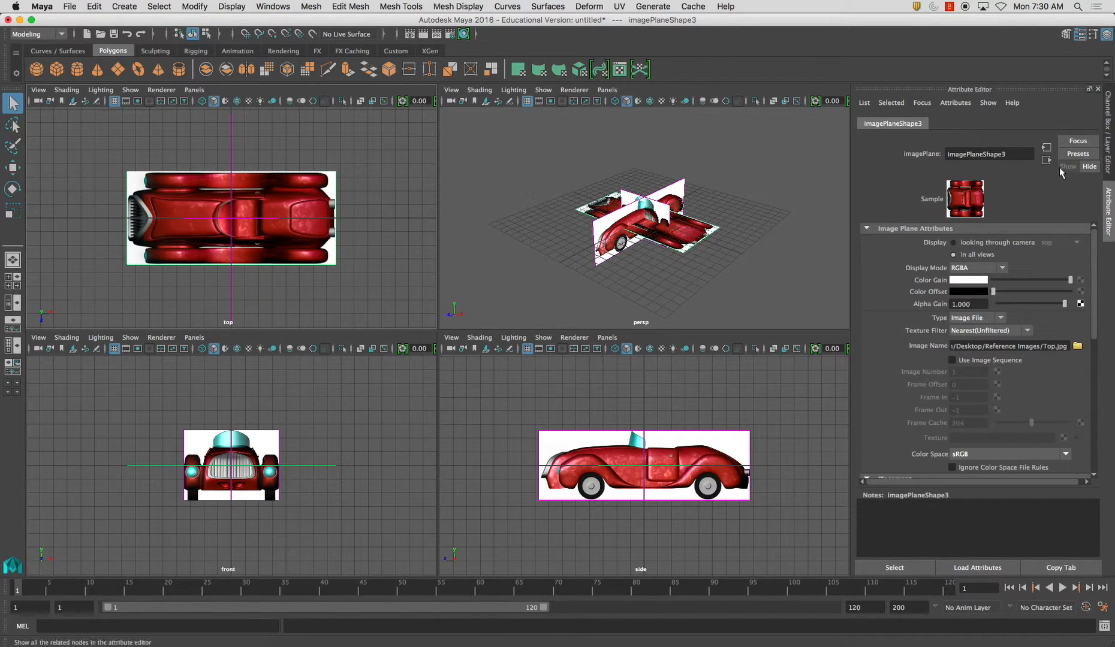
Try rotating the top view's image plane freehand about its vertical axis, and delete that image plane
key(ctrl+a)
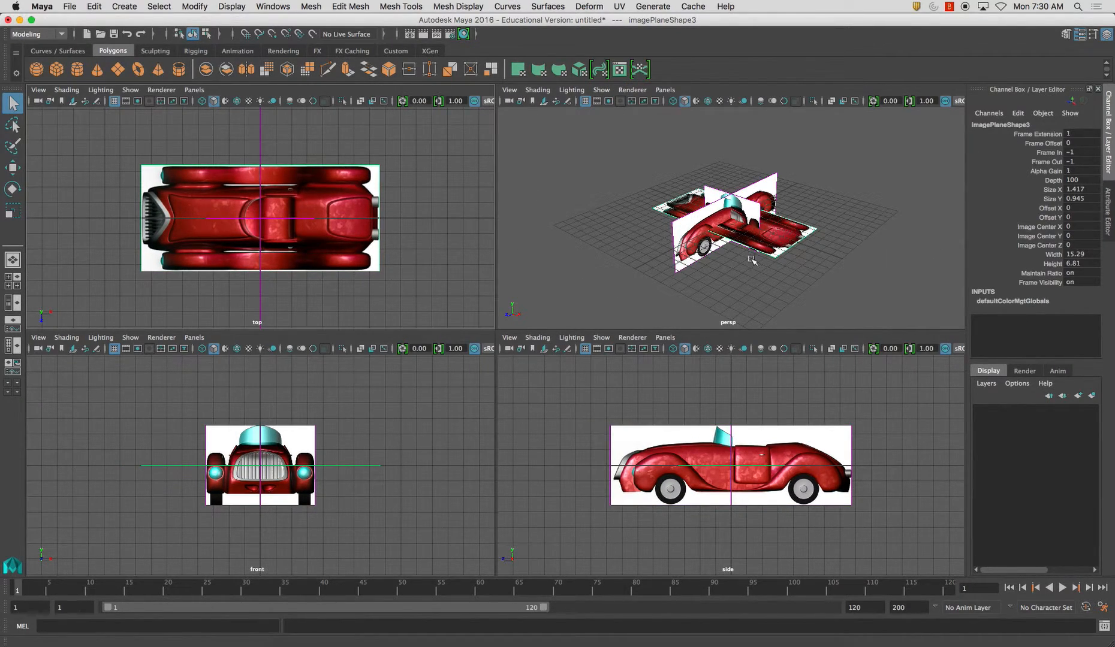
key(e)
drag(738, 277, 838, 262)
click(1110, 209)
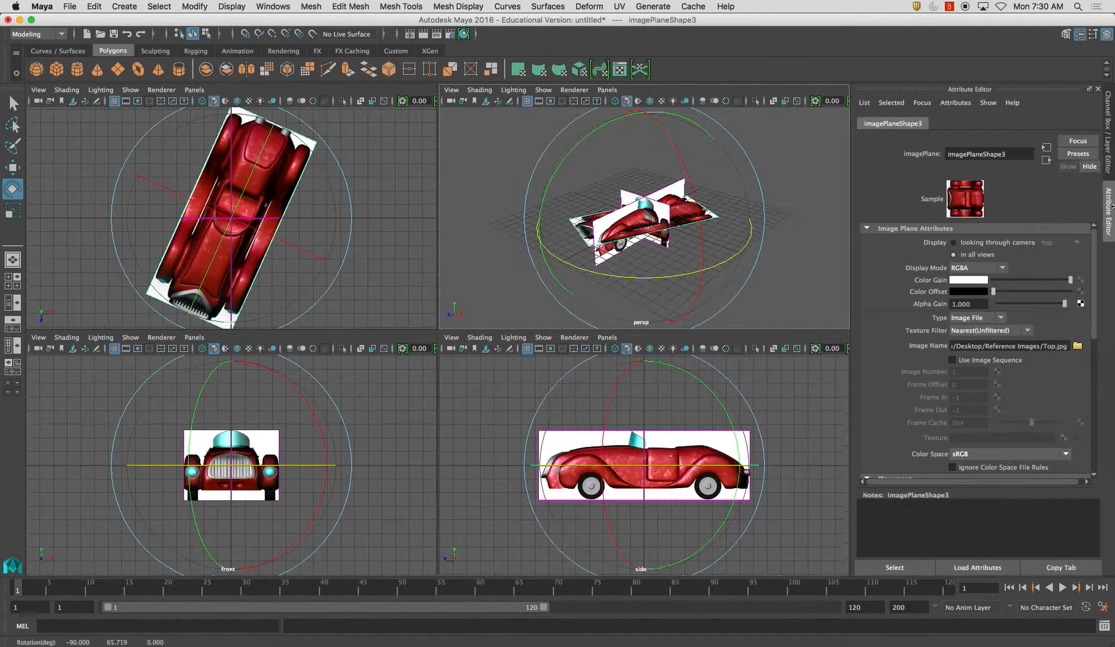
click(1108, 147)
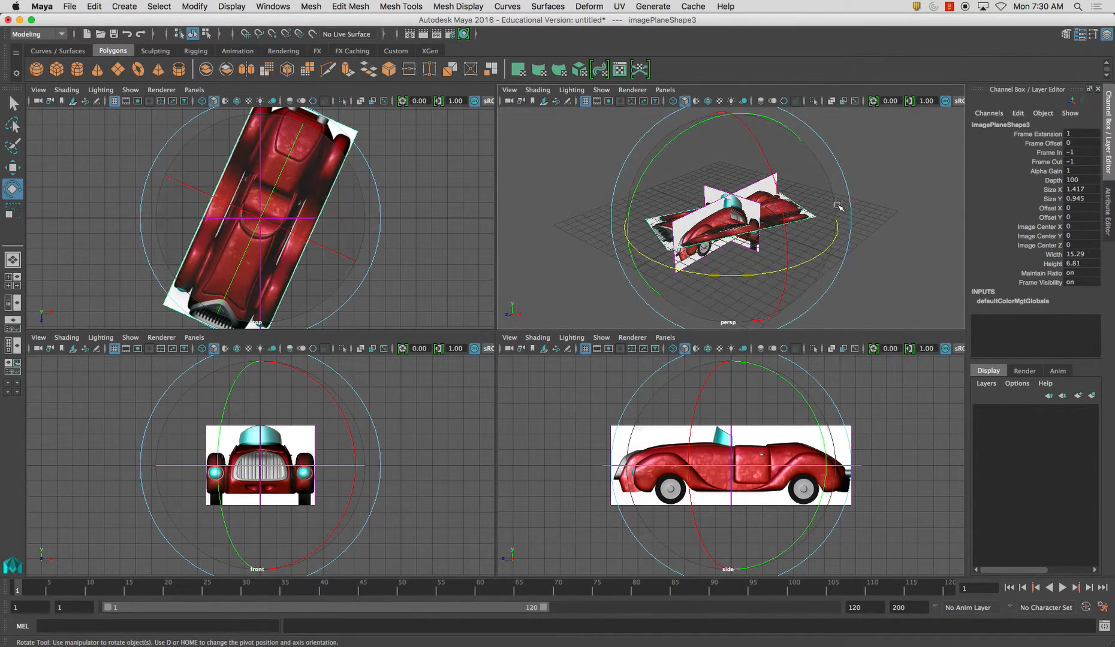
key(Delete)
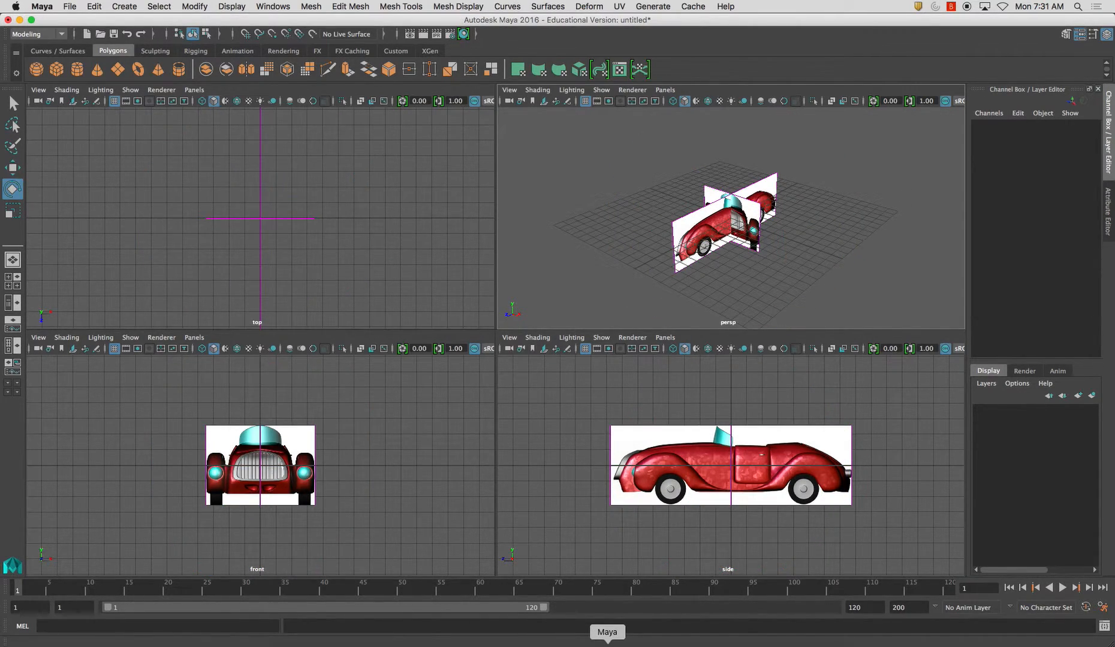
Switch to Photoshop and rotate the cropped top view's canvas 90° clockwise
click(449, 642)
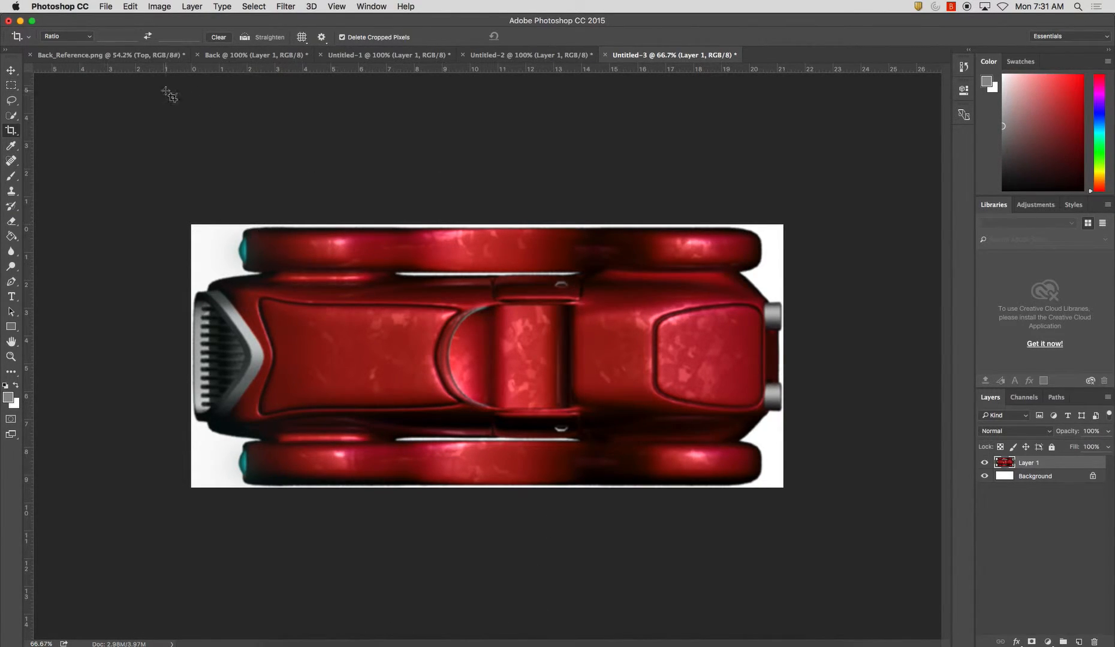
click(163, 6)
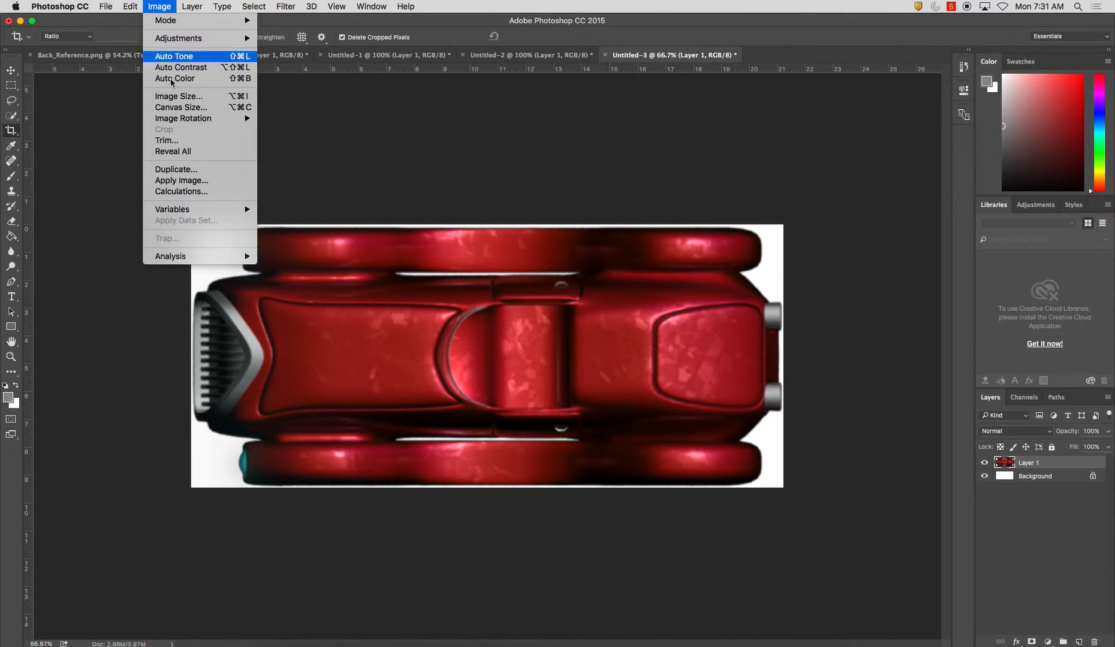
mouse_move(184, 118)
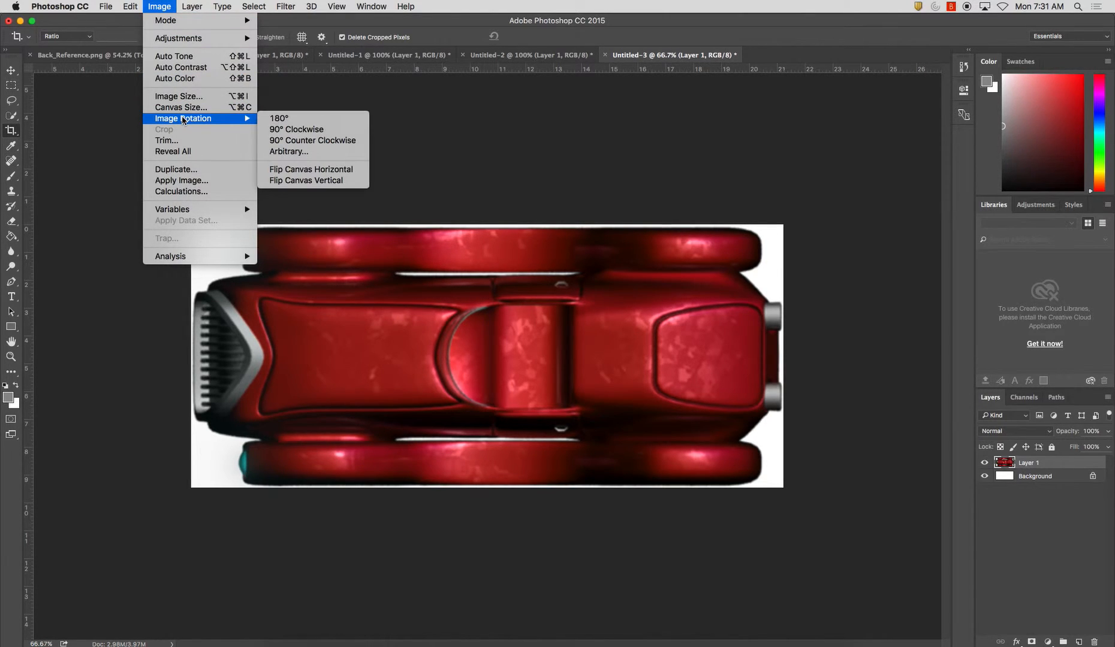
click(311, 130)
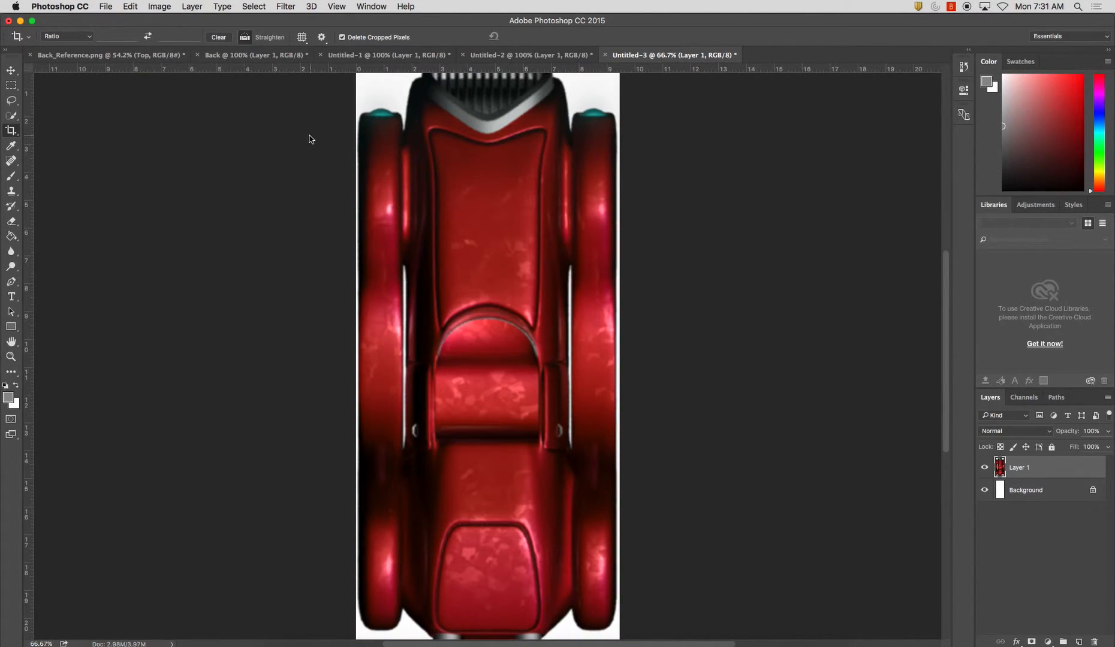
Save the rotated top view in JPEG format as Top.jpg in the Reference Images folder, replacing the existing file
key(super+shift+s)
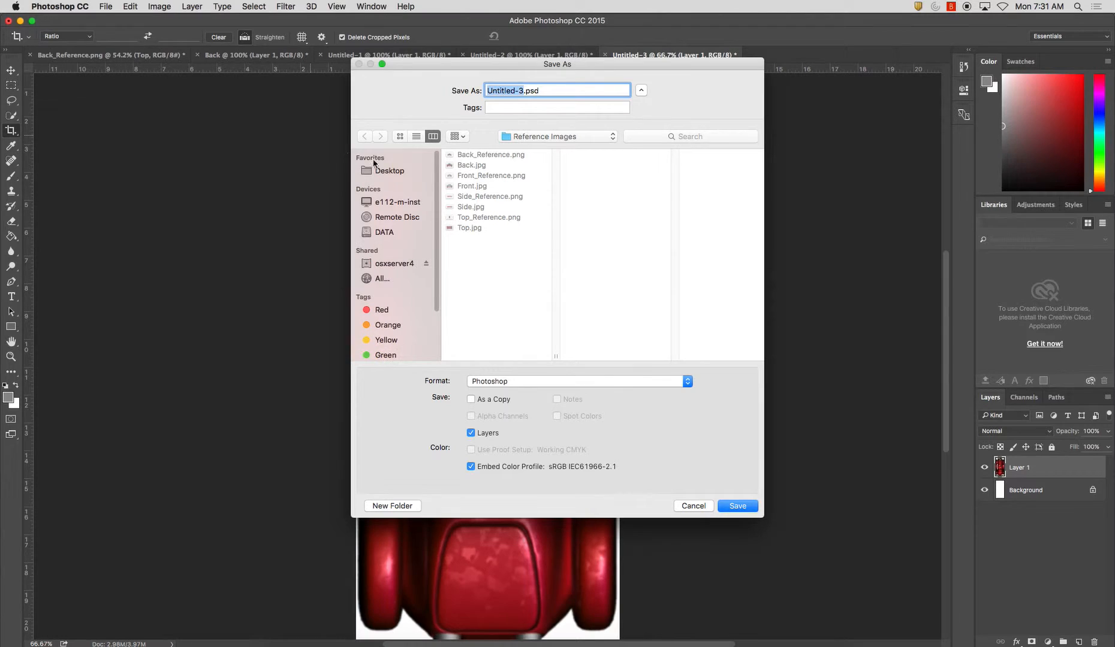
click(519, 383)
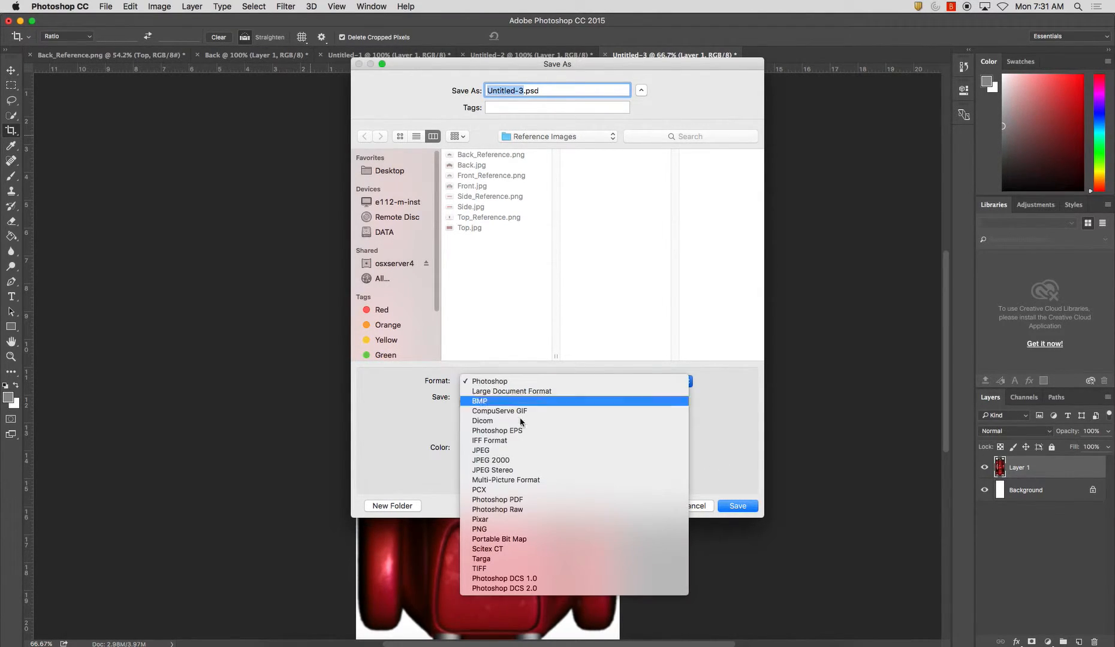
click(528, 450)
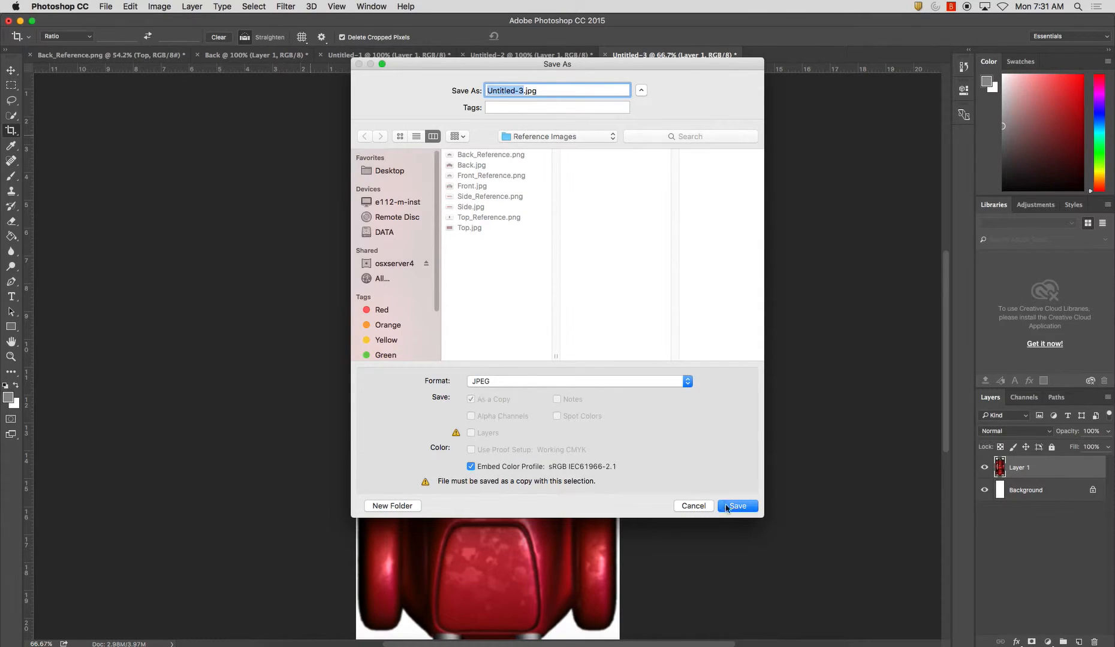
text(Top)
key(Return)
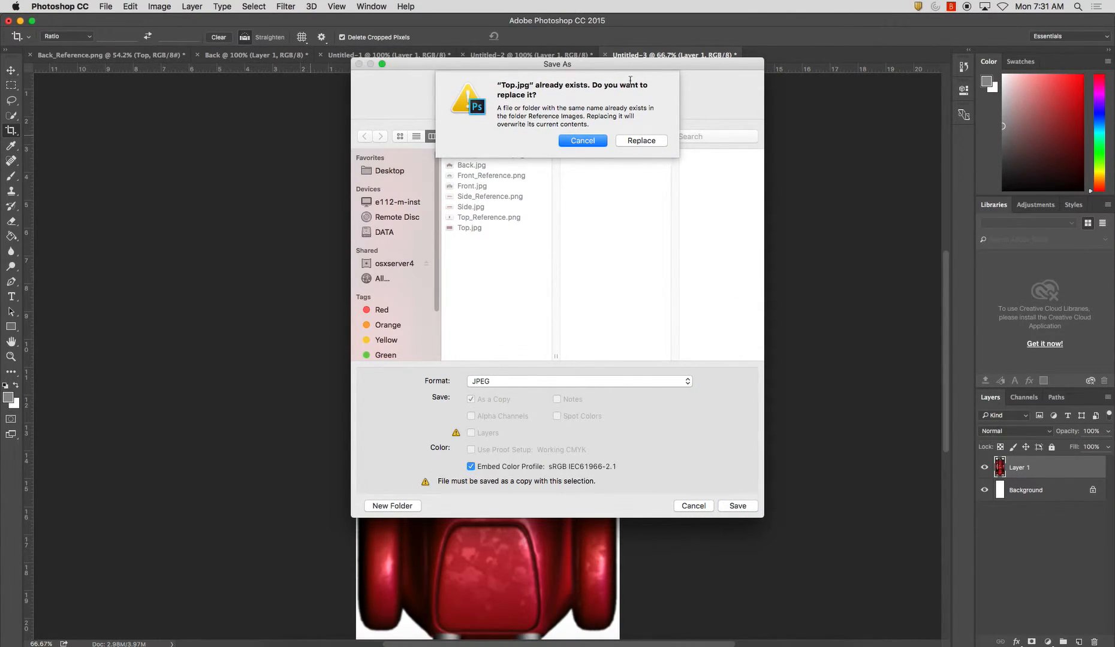
click(642, 140)
click(627, 244)
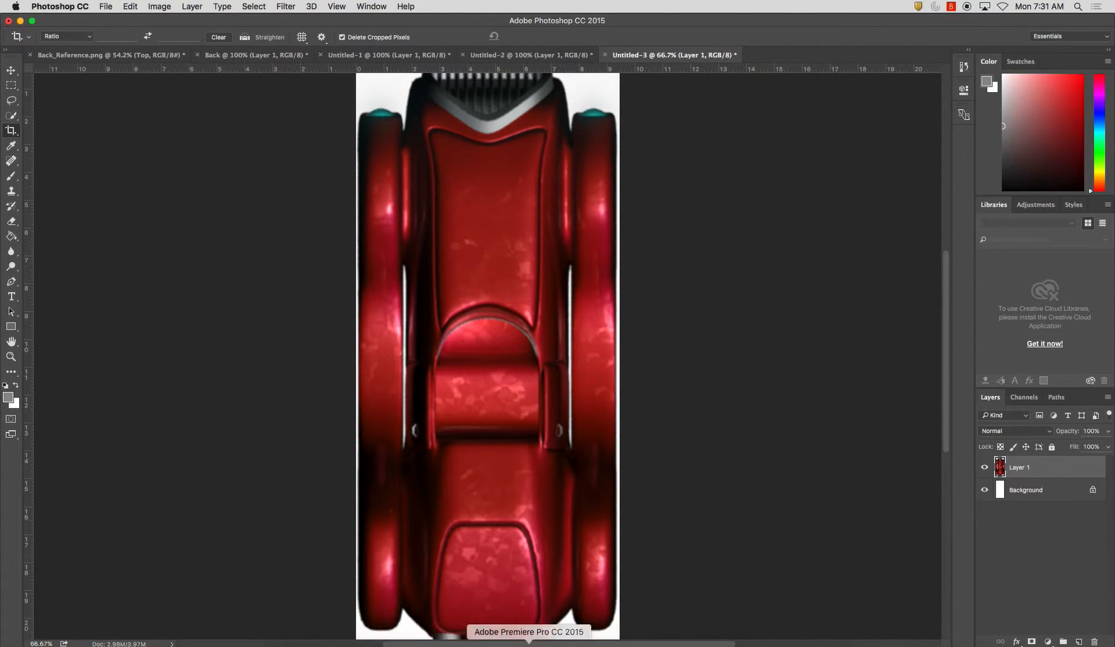
Switch to Maya, try the rotated Top.jpg from the Desktop's Reference Images folder as the top view's image plane, and delete that plane
click(607, 644)
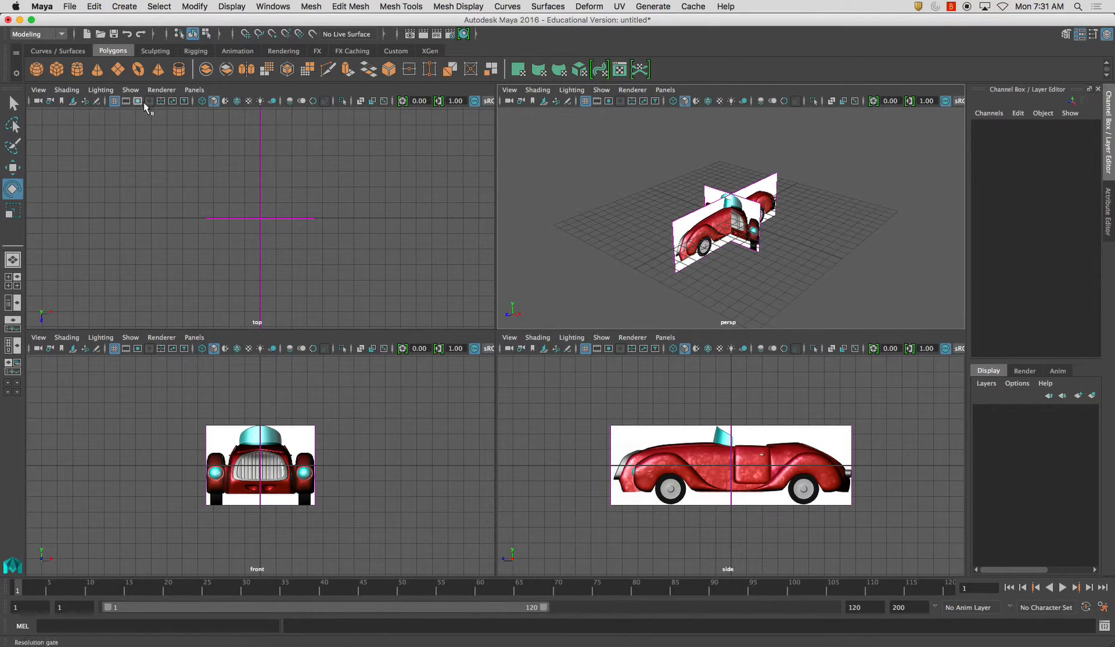
click(73, 102)
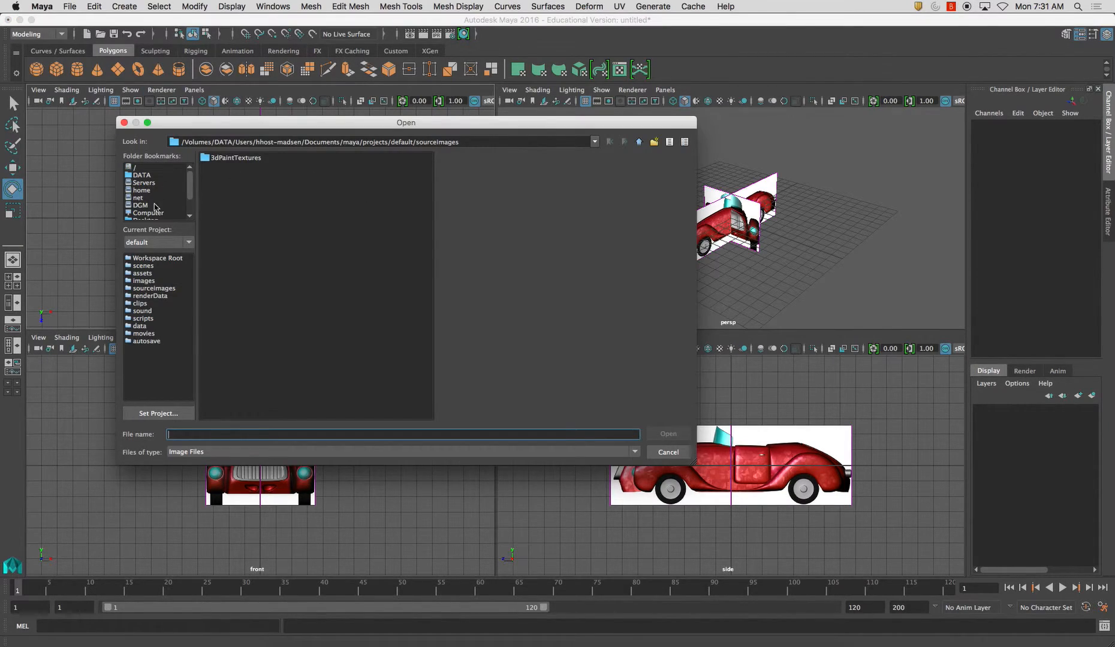
drag(191, 198, 192, 208)
click(171, 203)
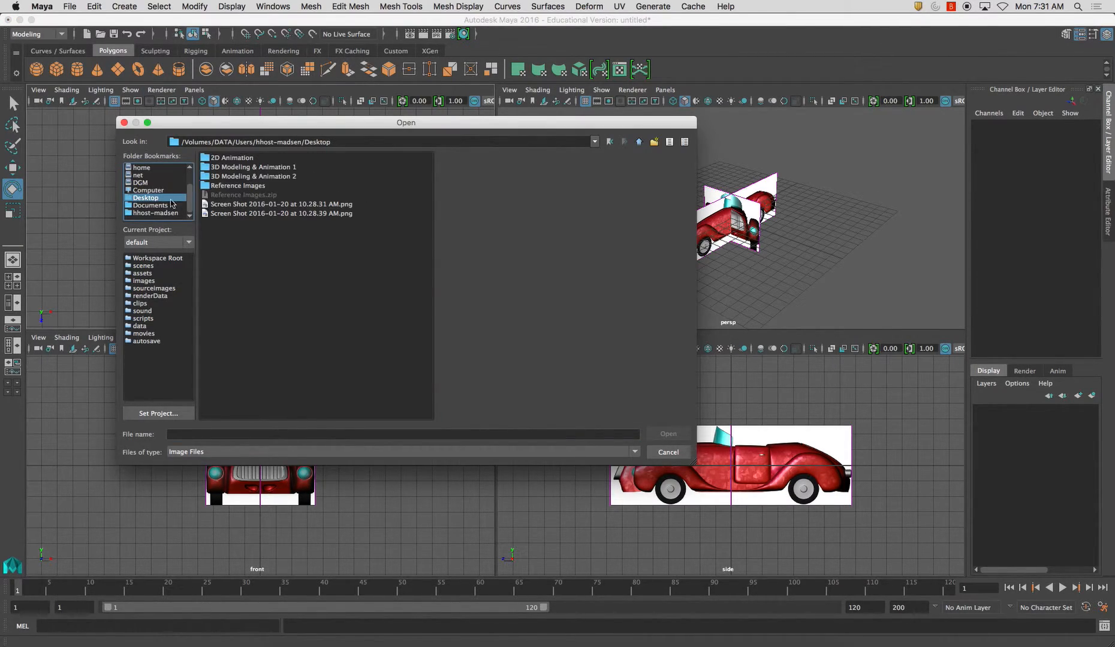
double_click(249, 186)
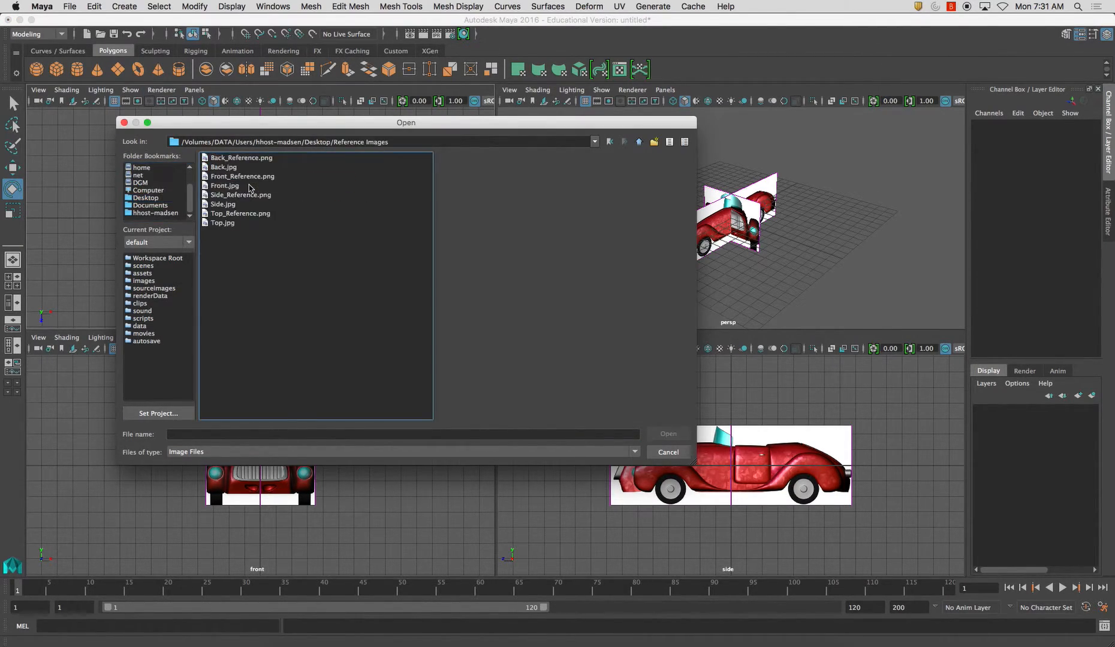
click(244, 224)
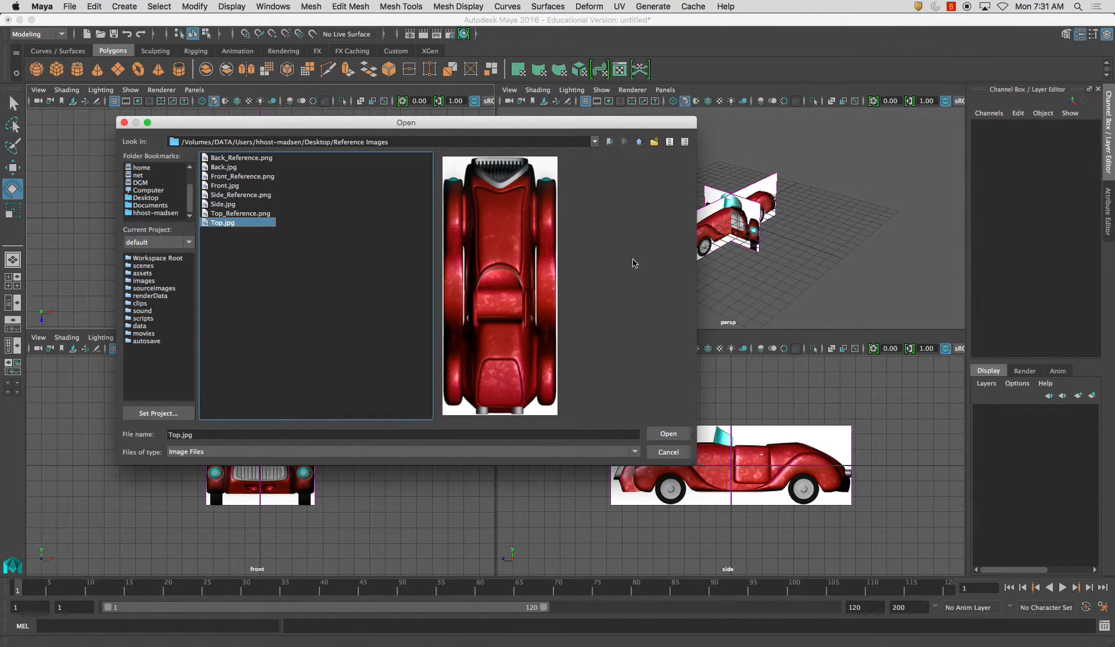
click(666, 434)
alt+drag(757, 246, 702, 232)
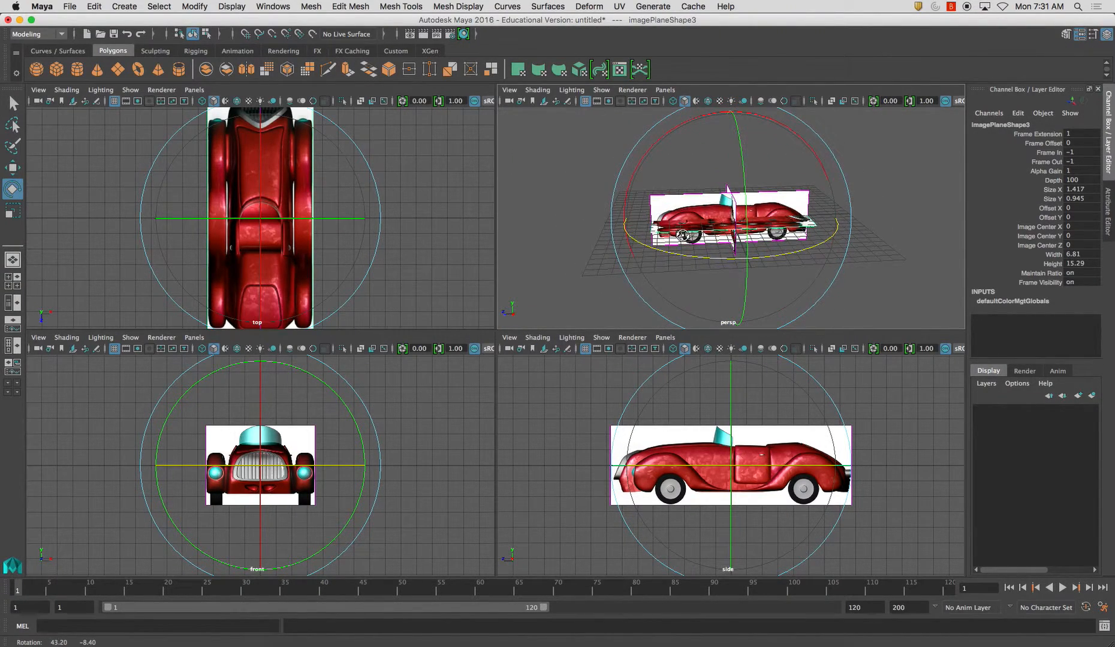
key(Delete)
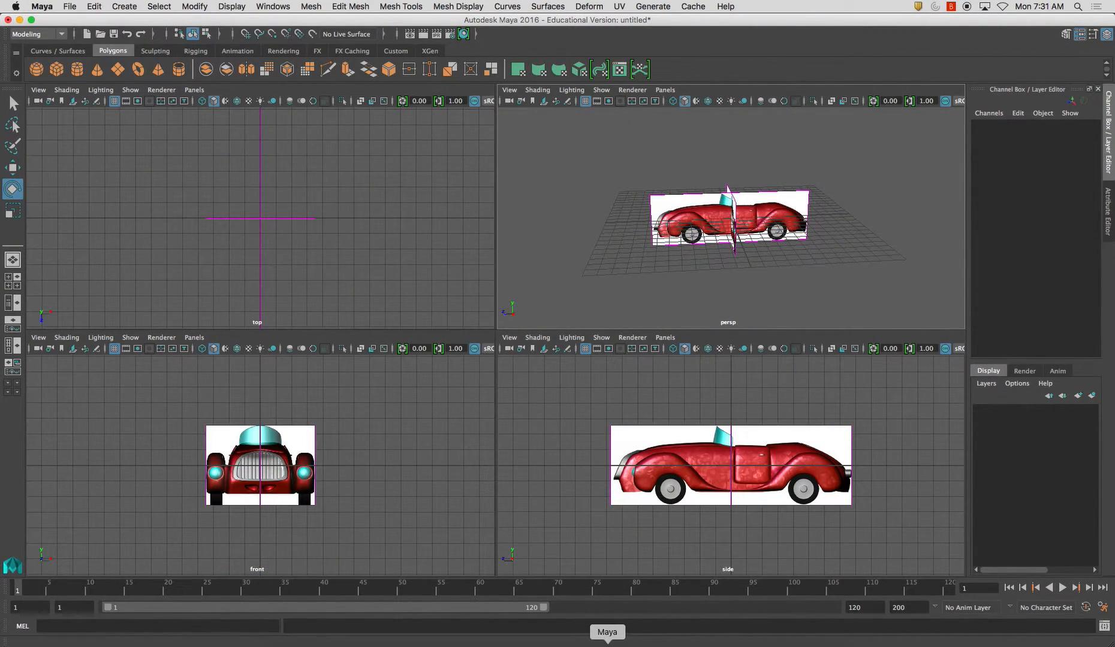
Switch to Photoshop and rotate the top view's canvas 180° so the car's grille points down
click(465, 643)
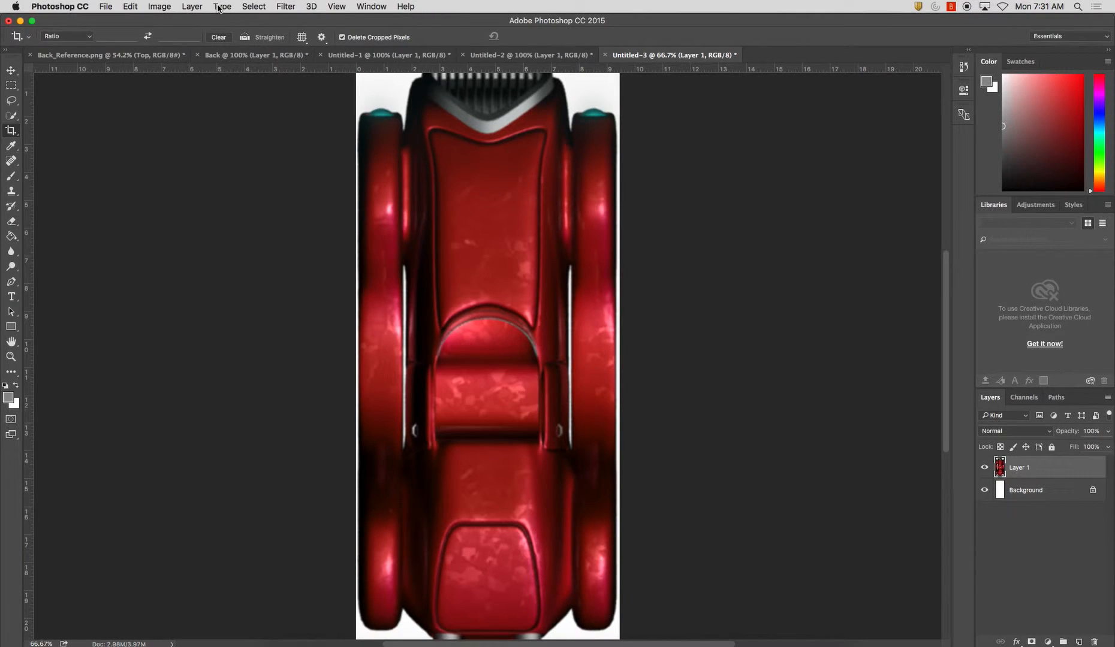
click(172, 9)
mouse_move(200, 118)
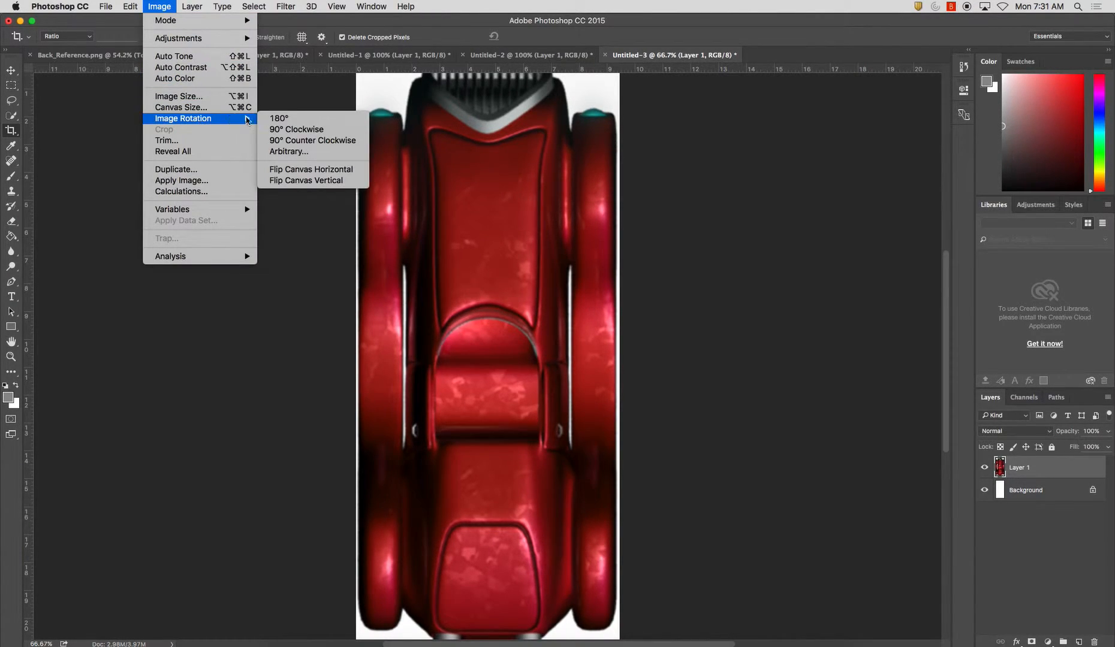
click(308, 118)
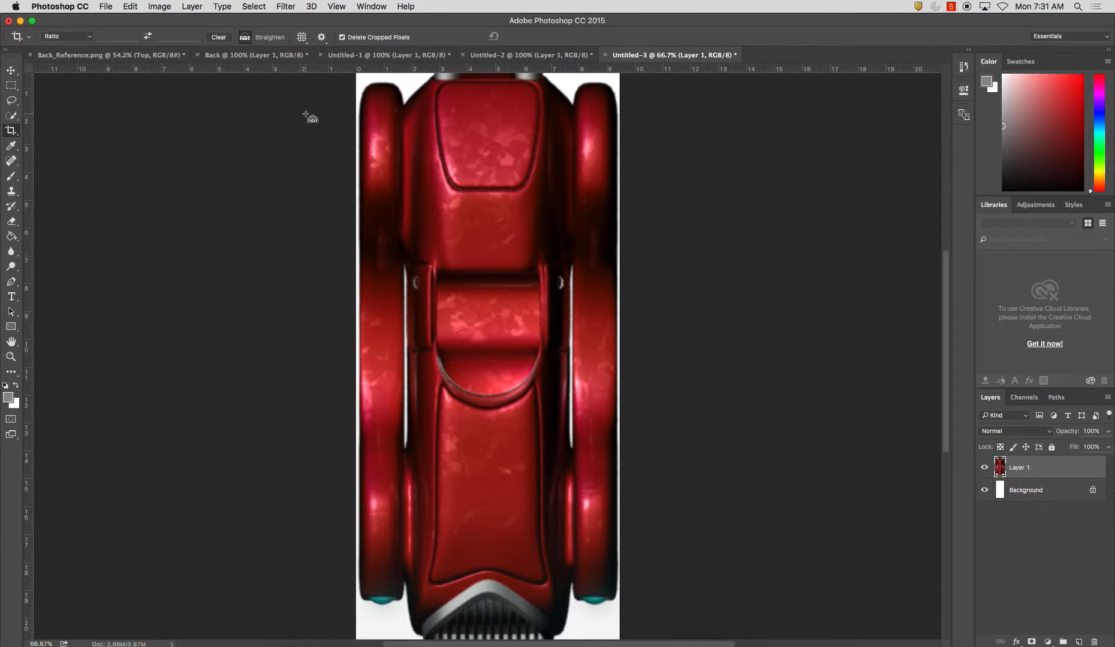
Save the flipped top view as Top.jpg in JPEG format in the Reference Images folder, replacing the previous version
key(super+s)
text(Top)
click(528, 384)
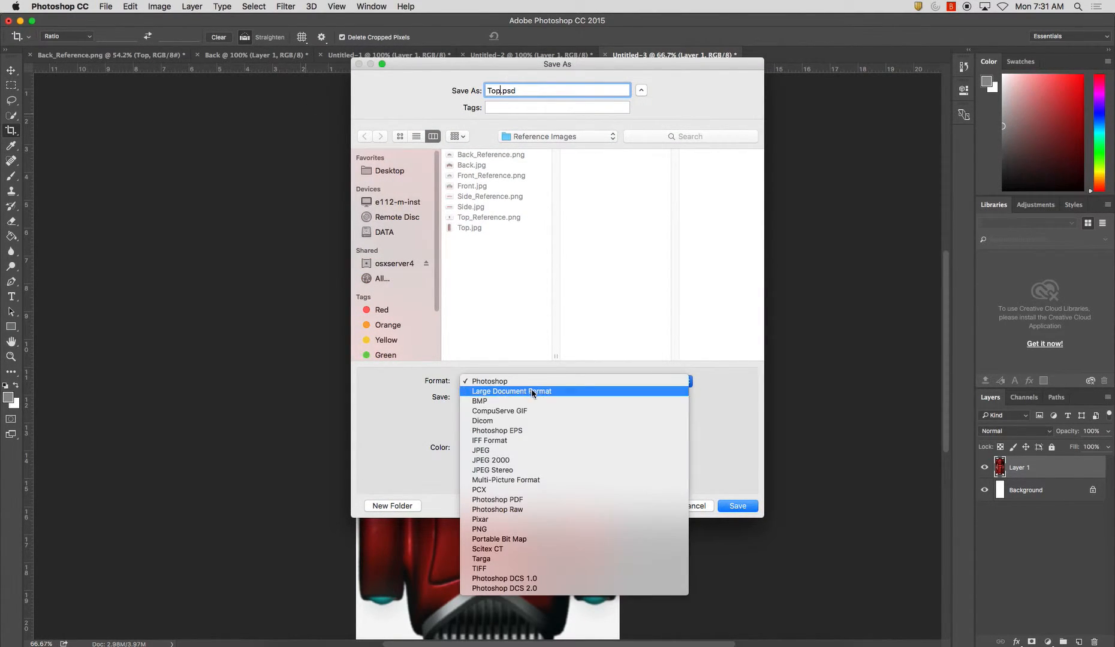
click(528, 451)
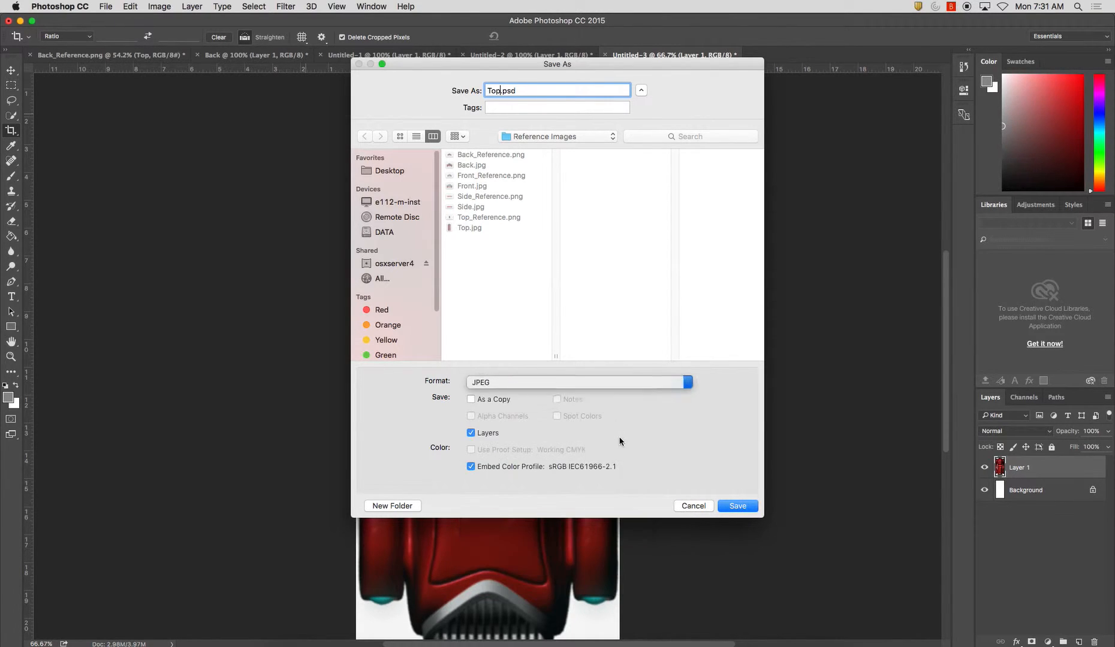
click(740, 506)
click(641, 141)
click(620, 246)
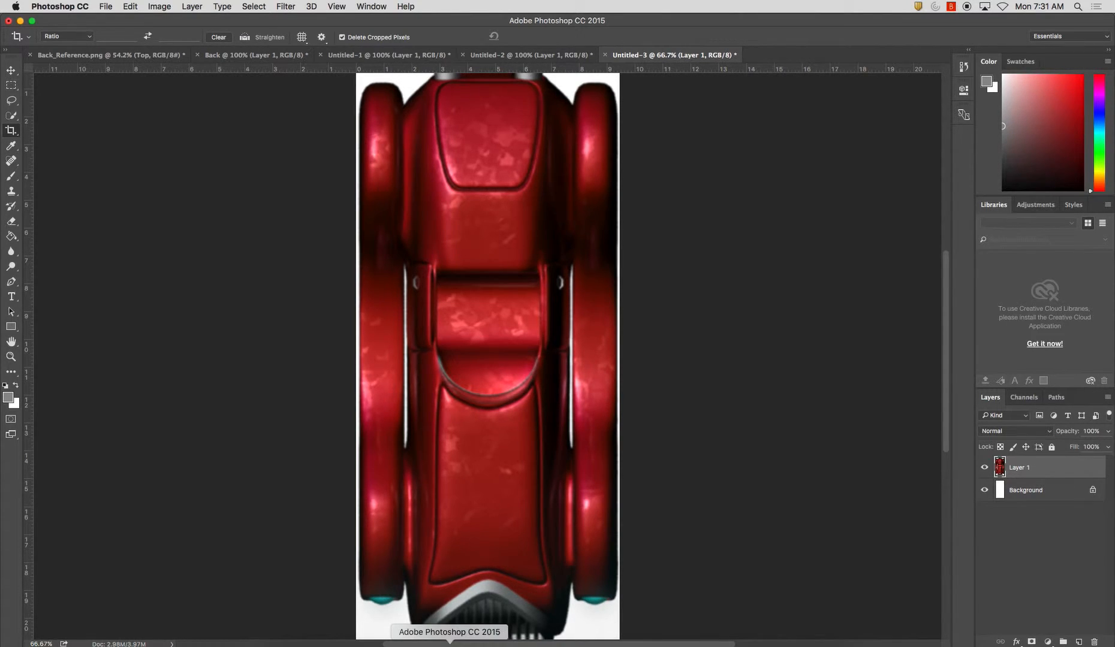
Switch to Maya and add the re-saved Top.jpg from the Desktop's Reference Images folder as the top view's image plane
click(607, 642)
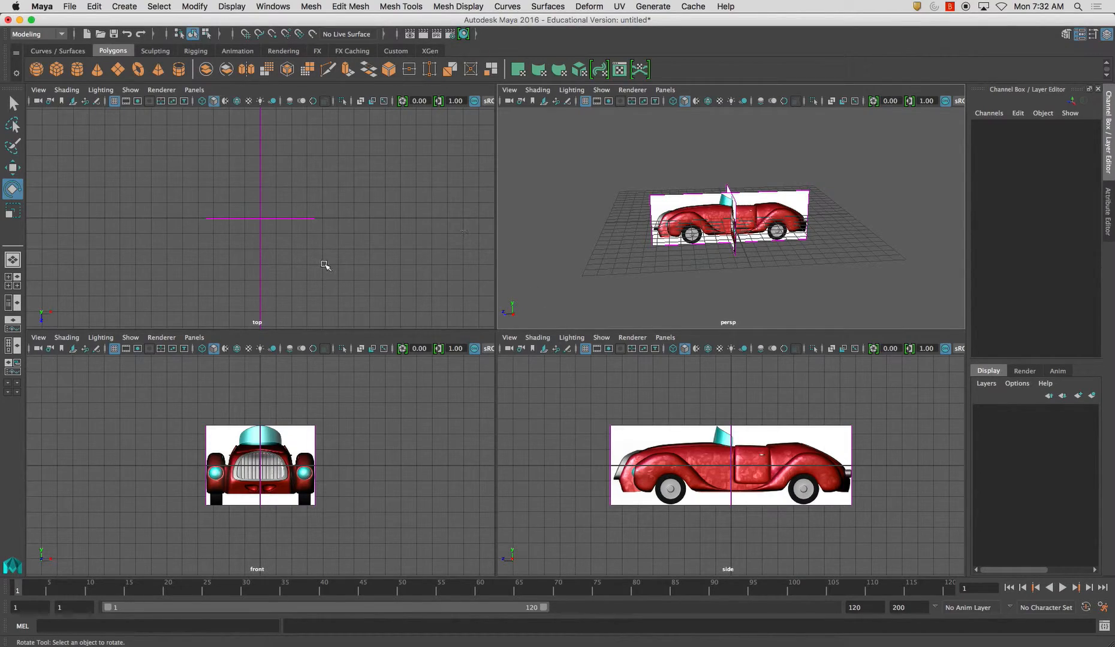
click(72, 102)
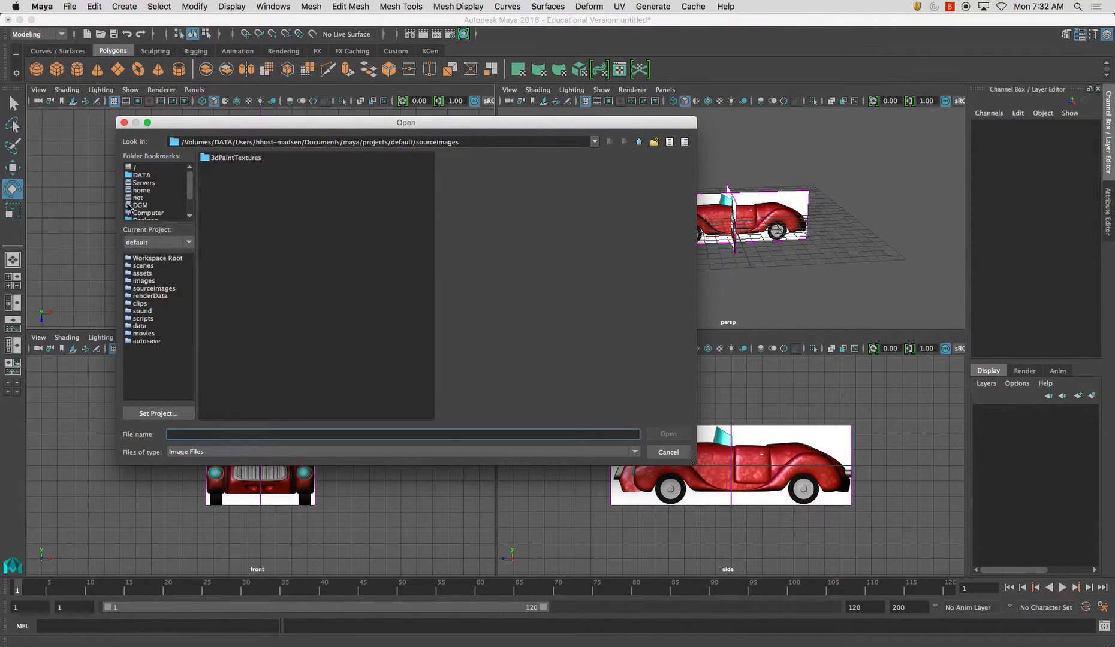
click(148, 219)
click(266, 187)
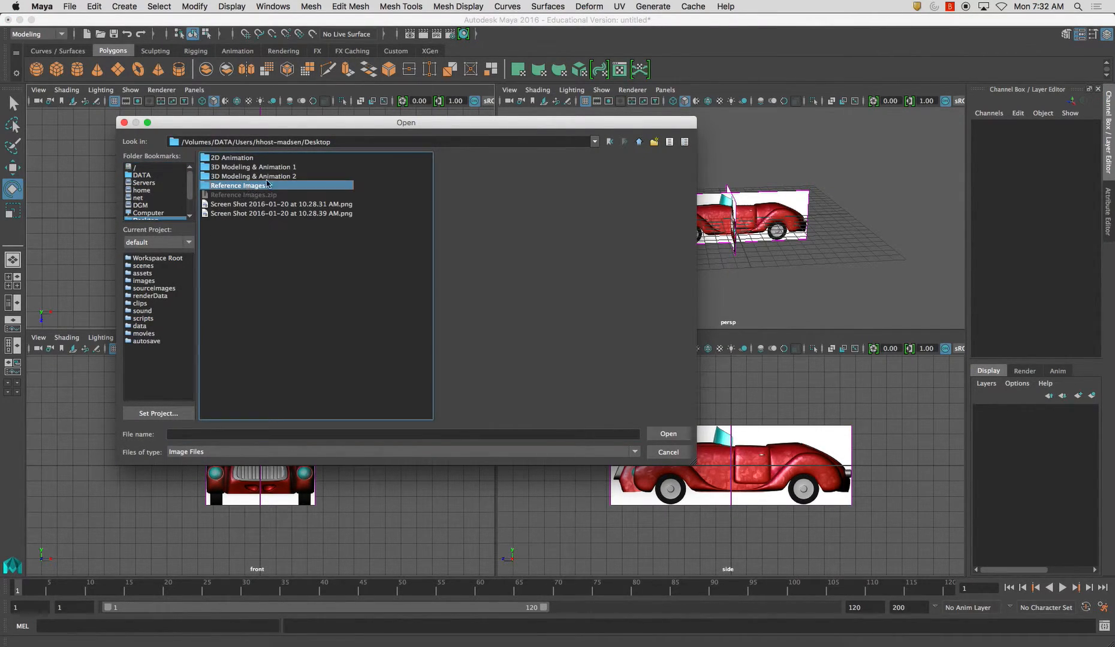
double_click(262, 186)
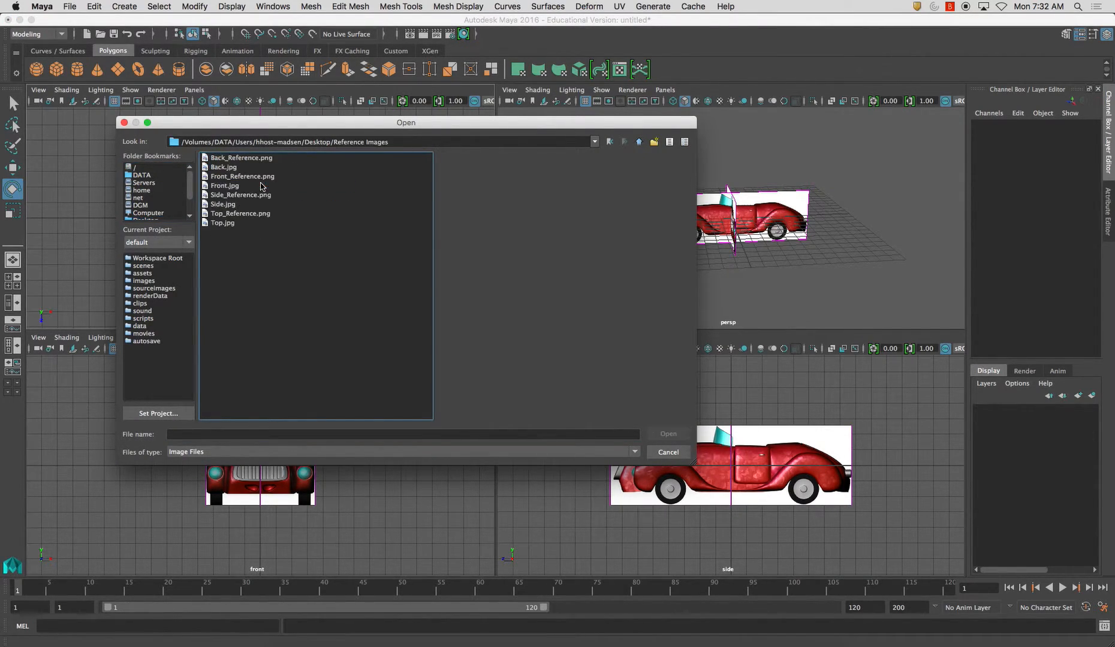
click(233, 214)
click(668, 434)
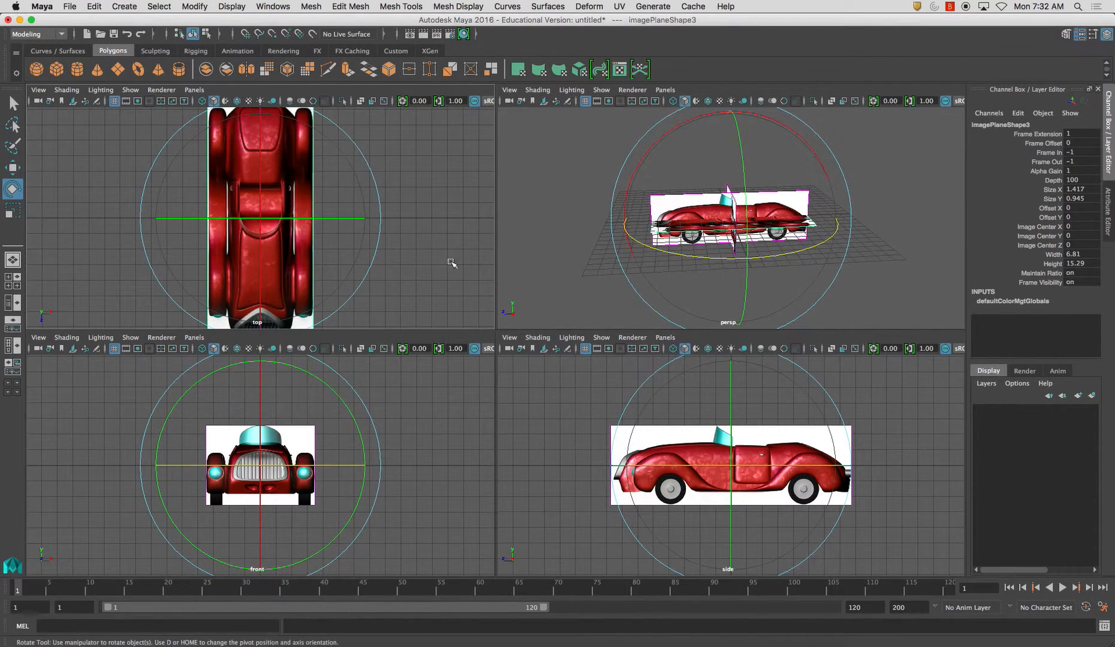
Move the side image plane away from the grid centre to -13 on the X axis
click(560, 256)
alt+drag(568, 261, 665, 238)
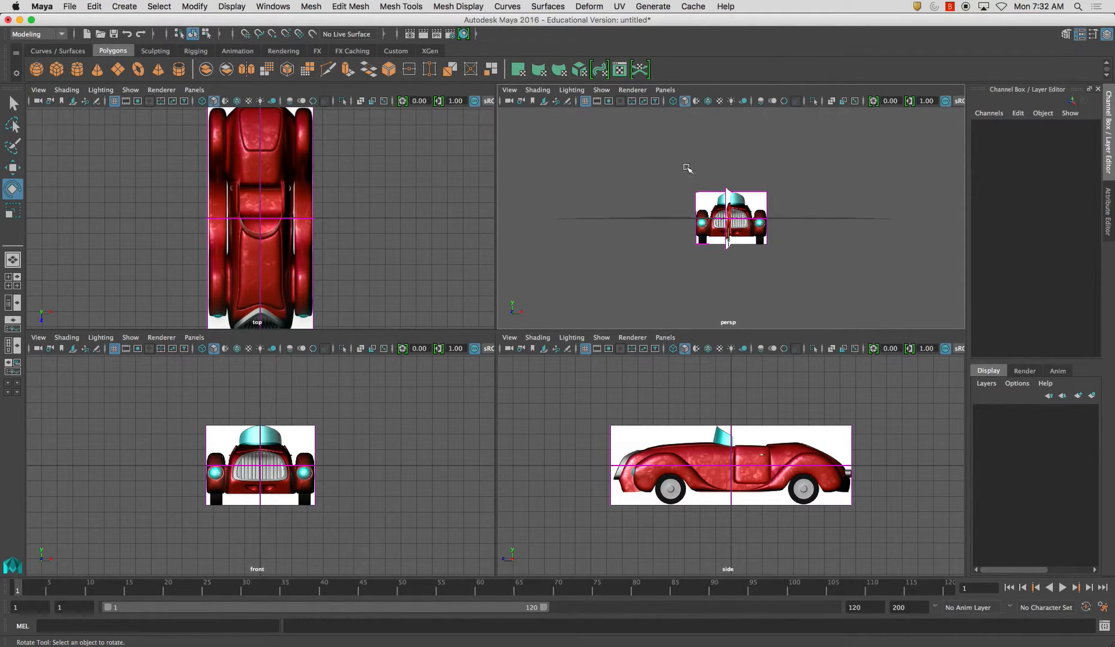
alt+drag(747, 209, 810, 324)
click(663, 244)
alt+drag(620, 252, 601, 233)
key(w)
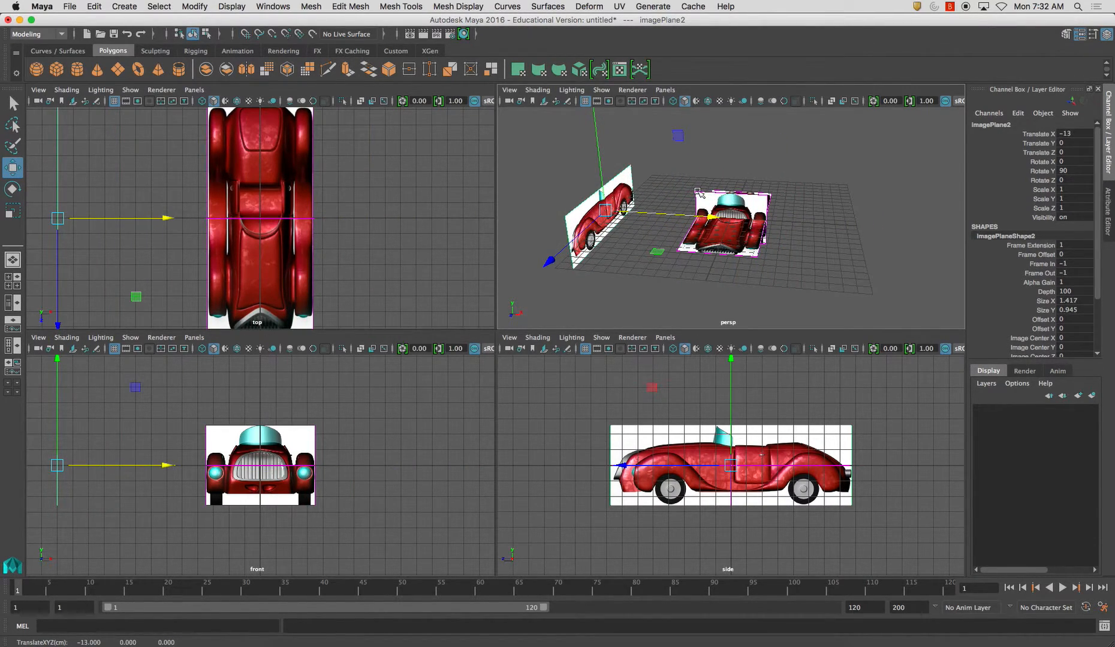
Move the front image plane back to -12 on the Z axis with grid snapping
click(704, 452)
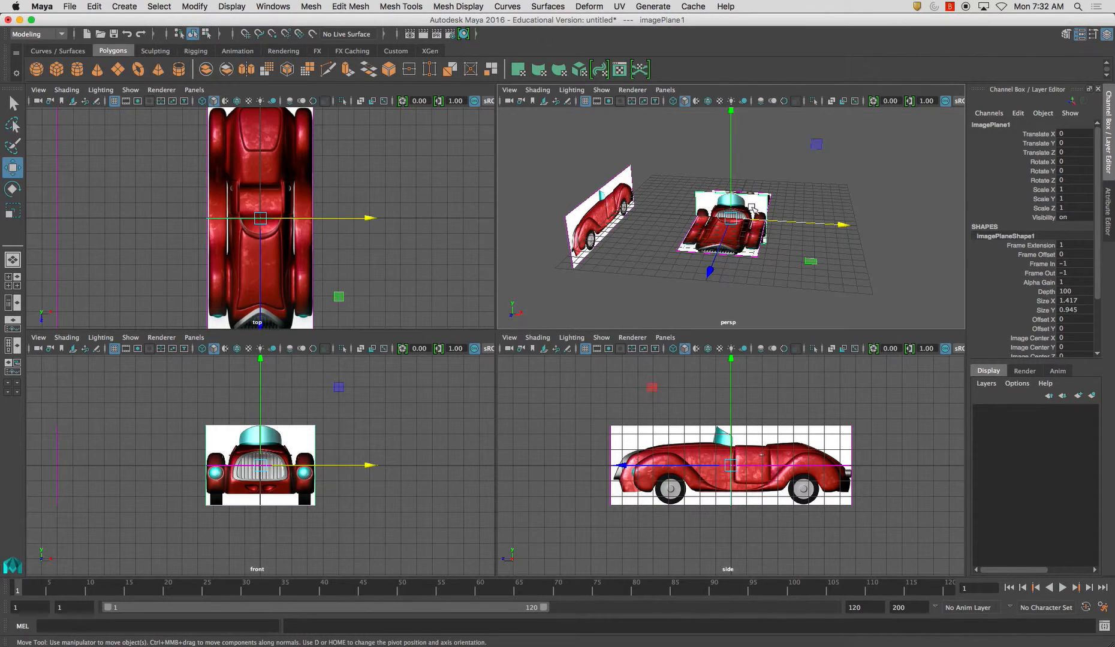
alt+drag(689, 246, 574, 232)
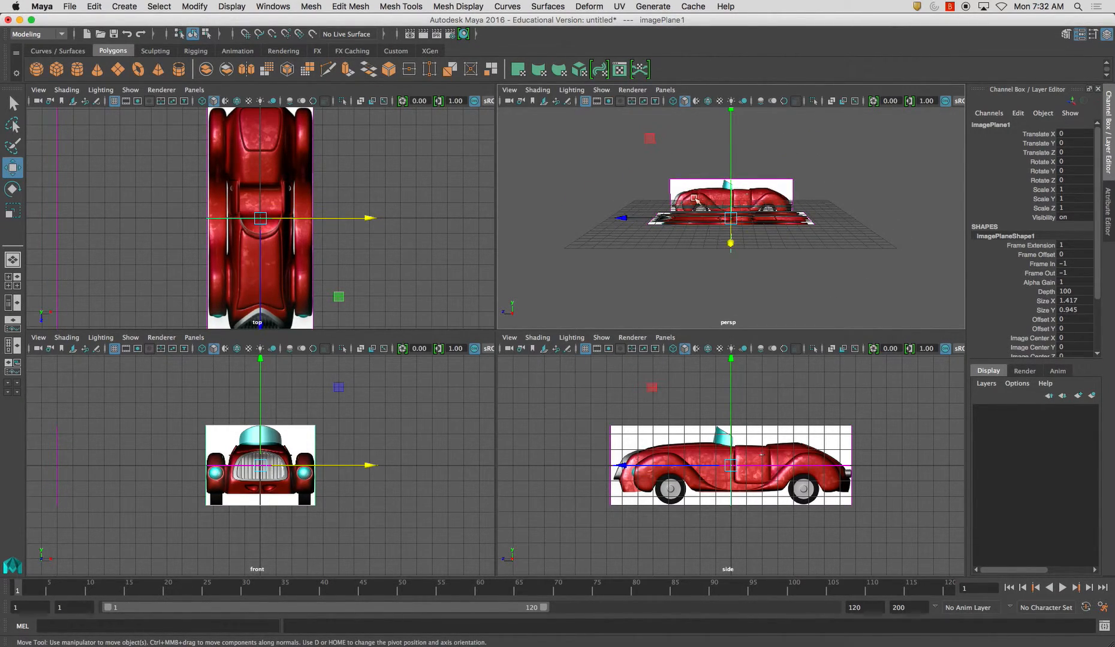
alt+drag(698, 198, 800, 257)
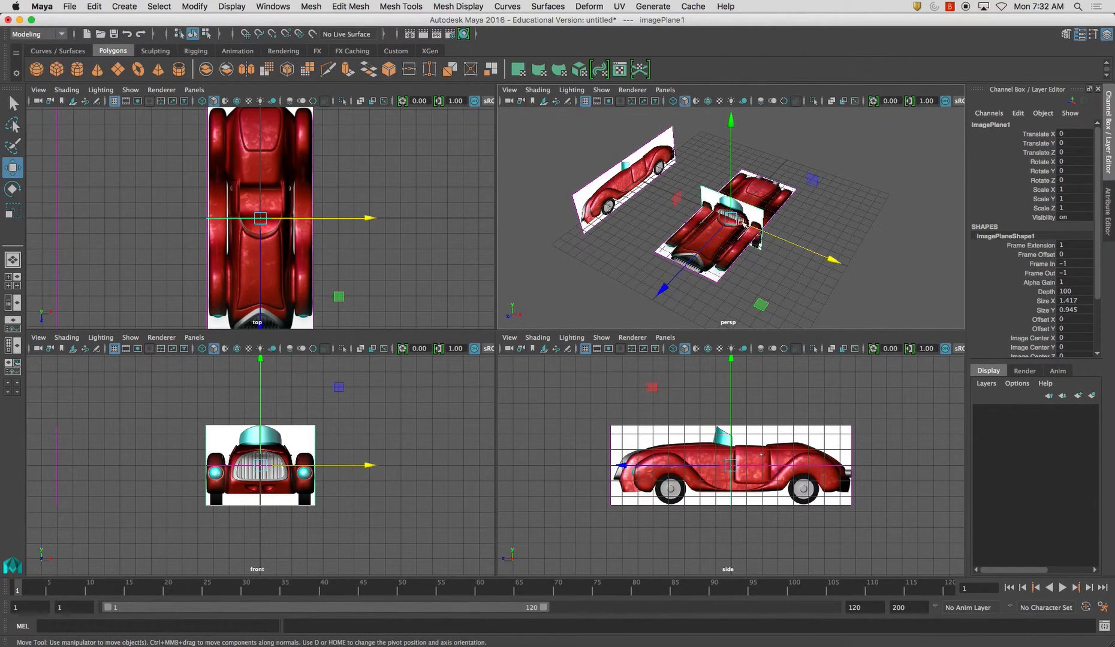
alt+drag(823, 224, 828, 211)
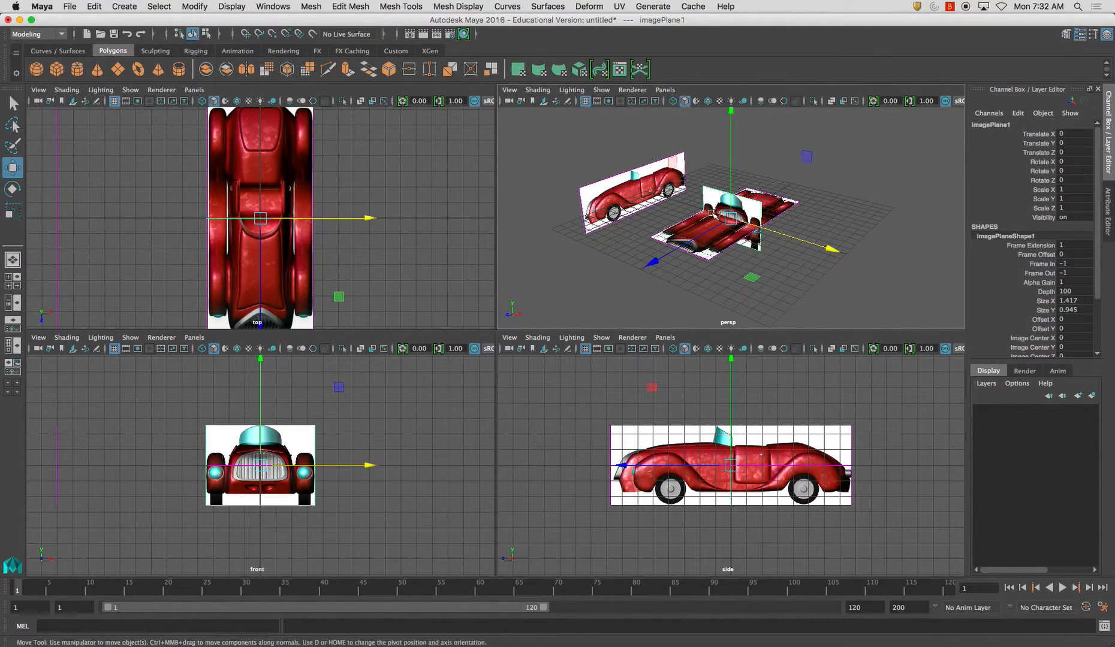
key(x)
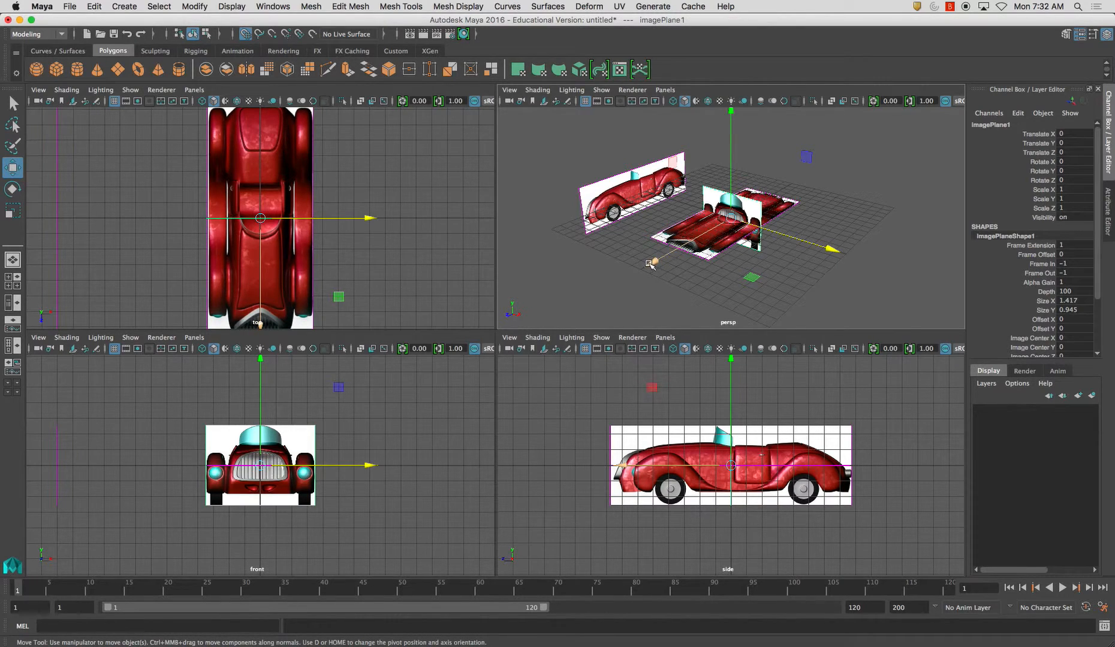
drag(660, 267, 737, 214)
mouse_move(813, 200)
mouse_down()
mouse_move(803, 234)
mouse_move(745, 235)
mouse_move(820, 191)
mouse_up()
key(x)
click(741, 239)
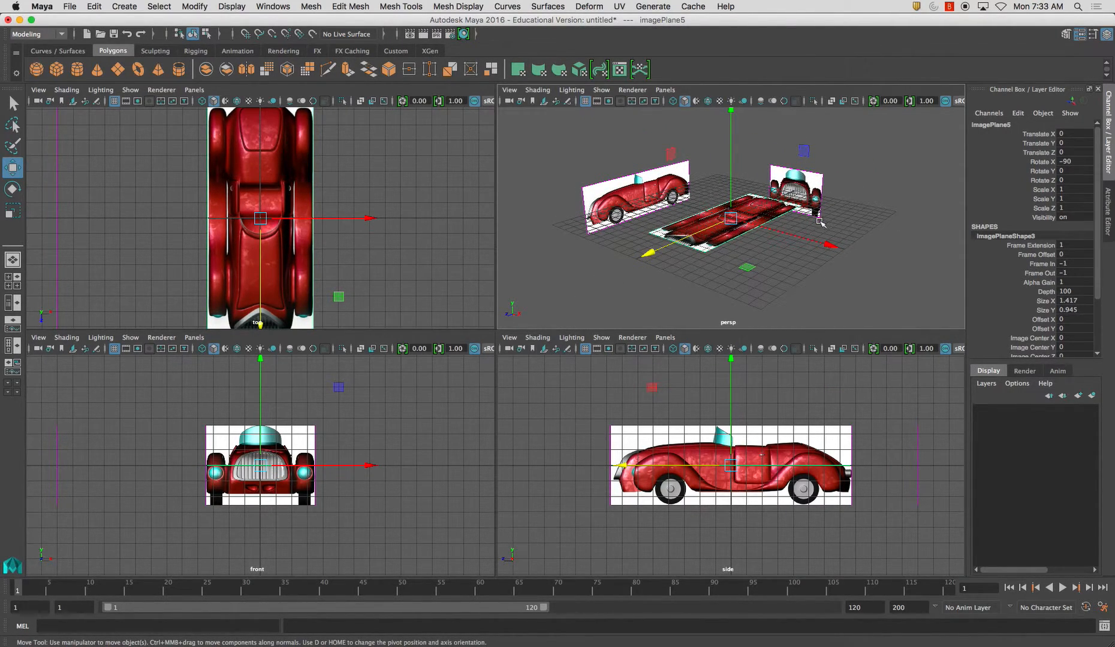
click(821, 272)
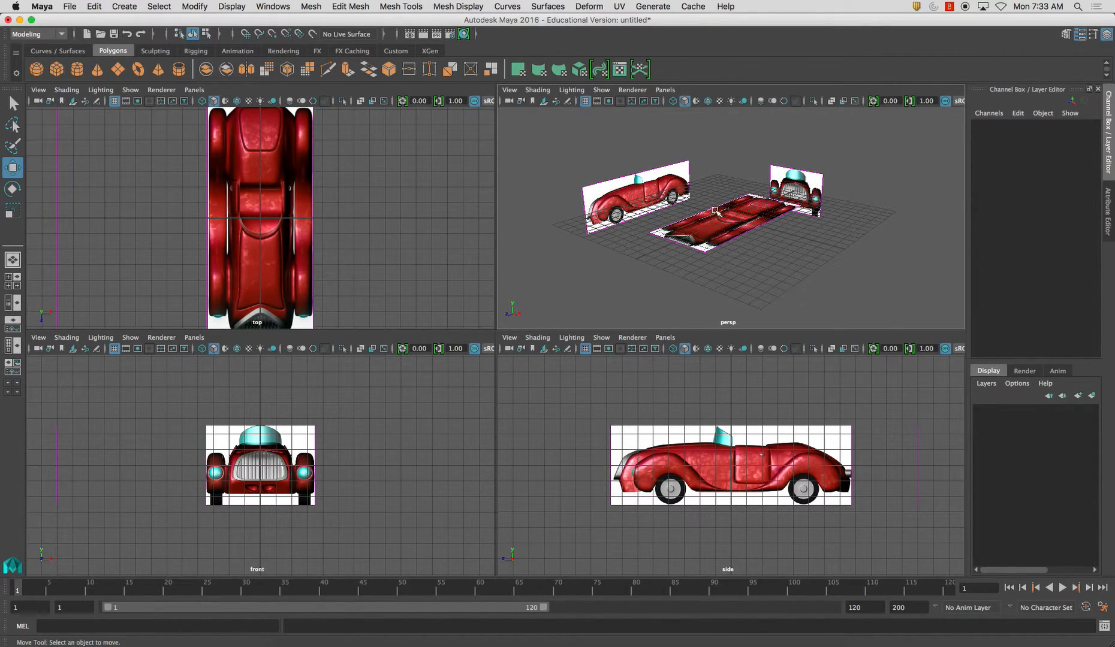
Replace the perspective view with a new orthographic Back camera view
click(664, 90)
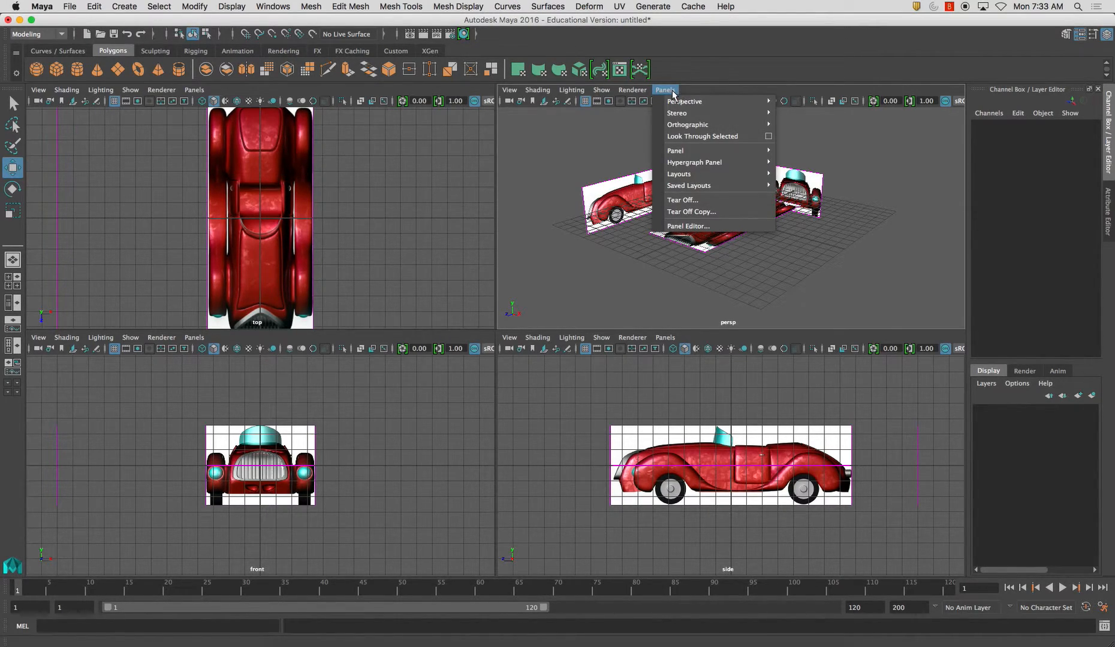
mouse_move(719, 125)
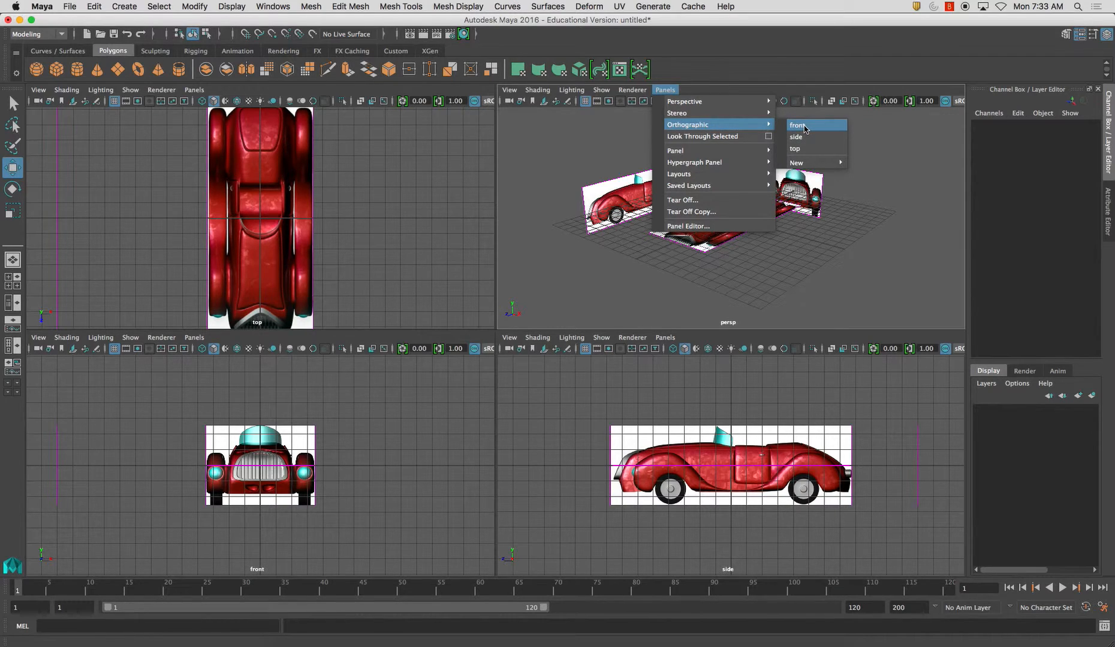
mouse_move(818, 163)
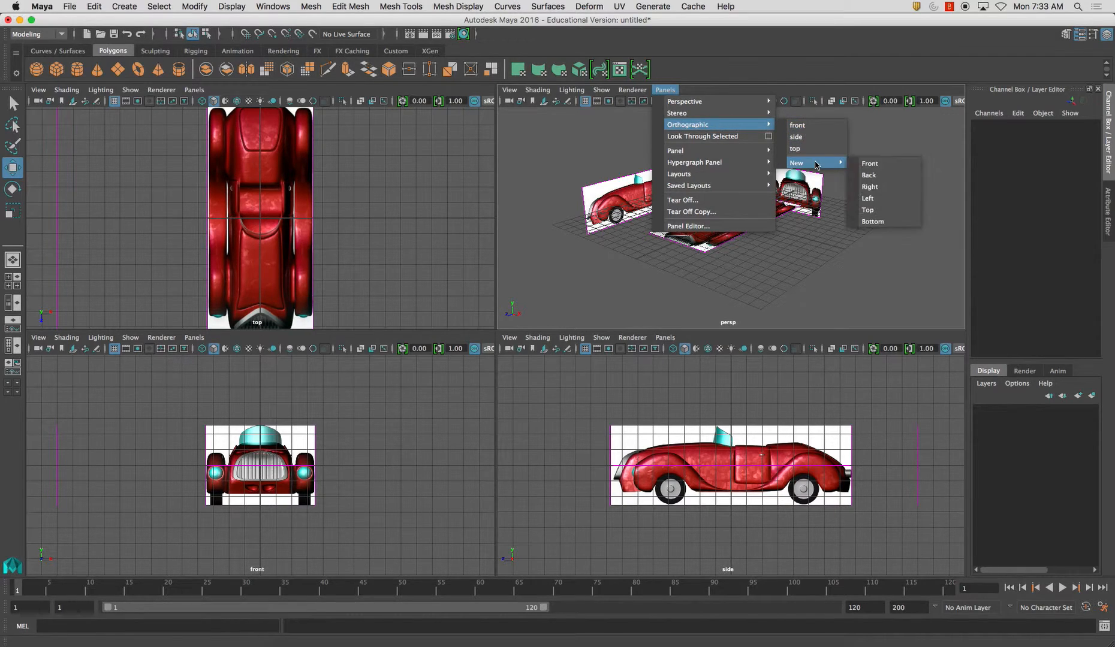
click(882, 178)
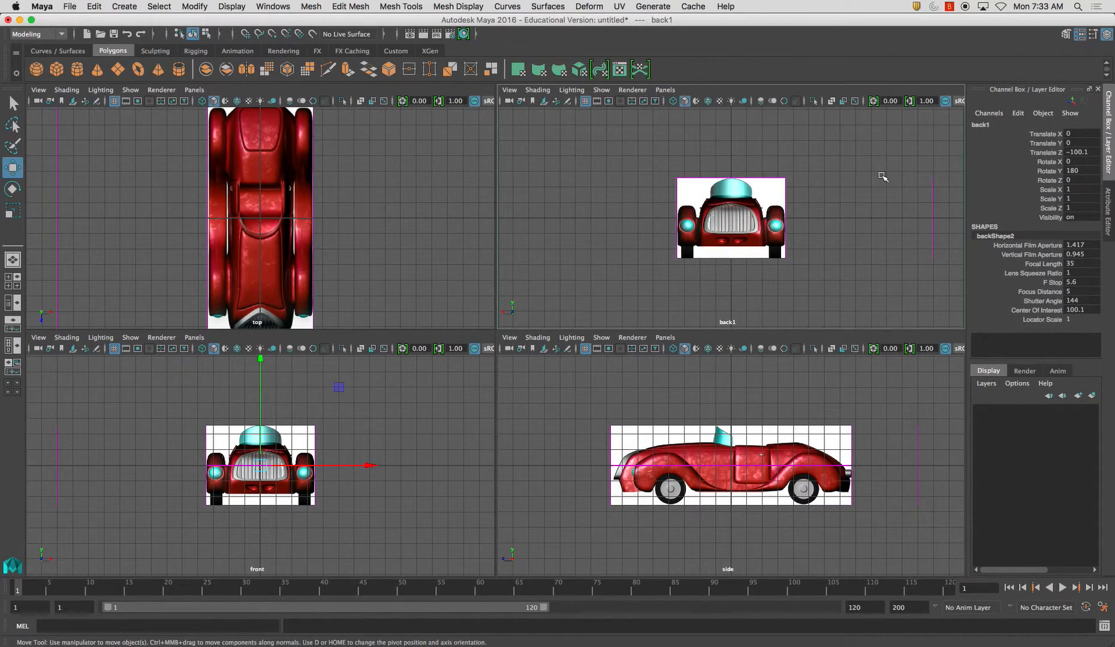
Add Back.jpg from the Desktop's Reference Images folder as the new back view's image plane
click(542, 102)
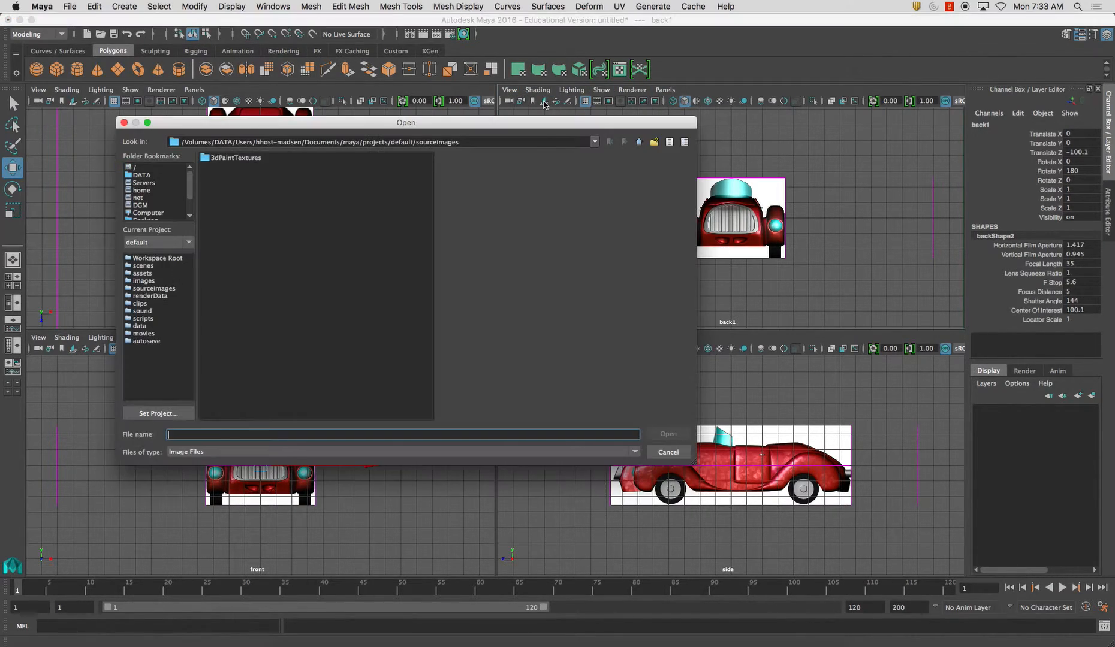
click(156, 220)
double_click(238, 186)
click(235, 167)
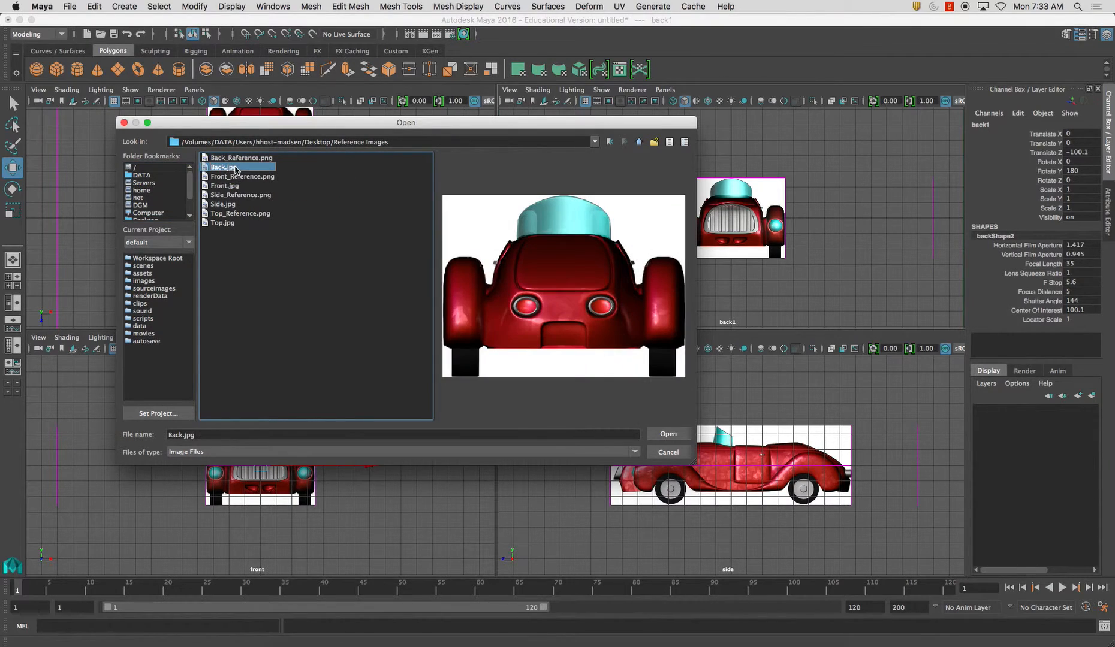
click(668, 433)
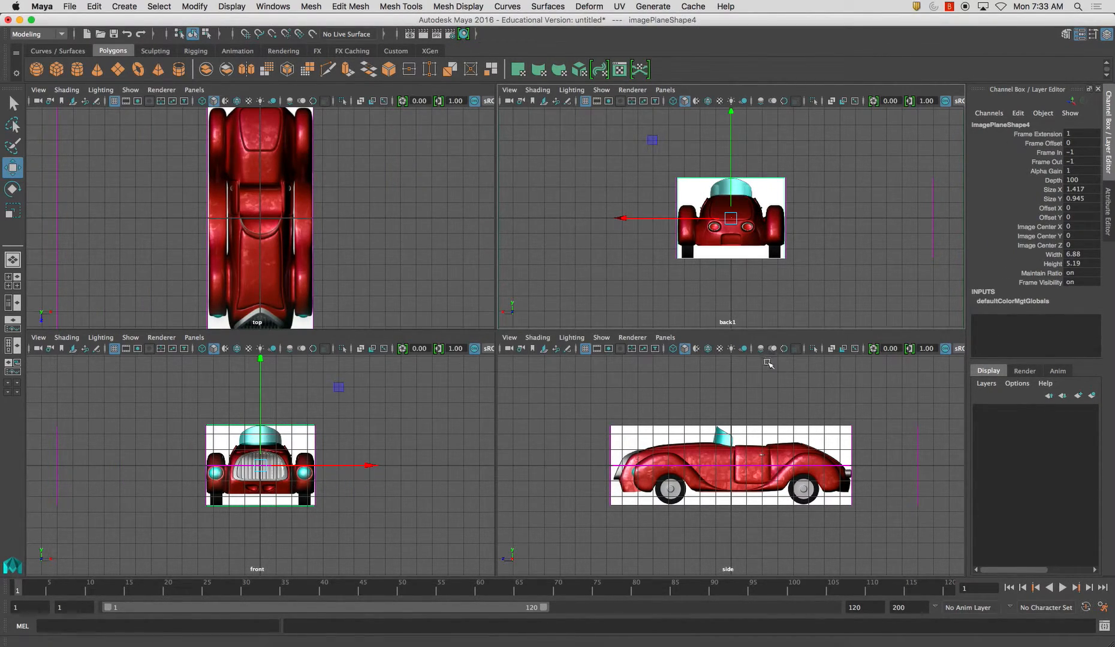
Switch the viewport that displays the top view to the perspective camera
click(194, 90)
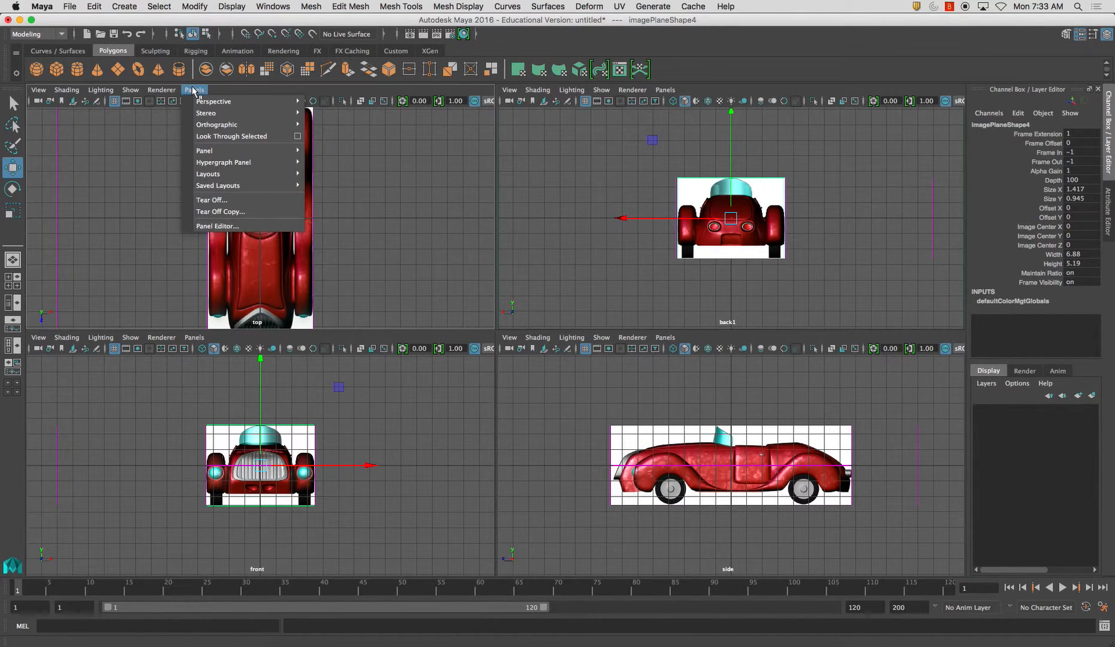
mouse_move(237, 102)
click(324, 102)
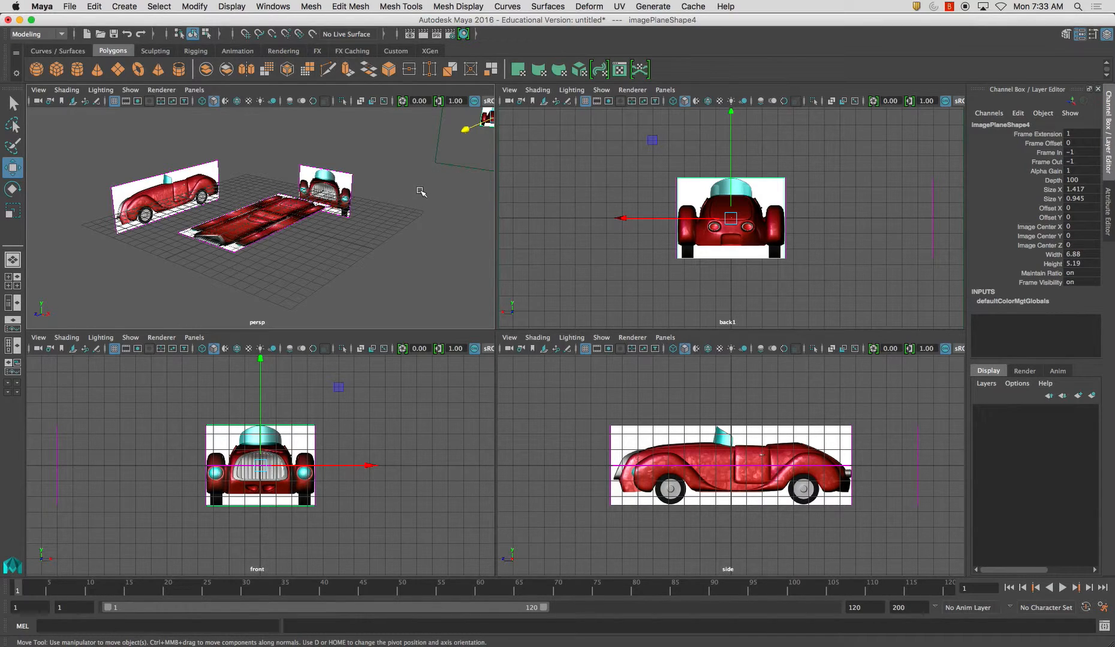
Move the back image plane along Z to the grille end of the car, opposite the front image plane
alt+drag(420, 192, 448, 184)
alt+right_drag(448, 184, 398, 169)
mouse_move(398, 169)
alt+mouse_down()
mouse_move(359, 192)
mouse_move(358, 224)
mouse_move(384, 207)
mouse_move(380, 165)
alt+mouse_up()
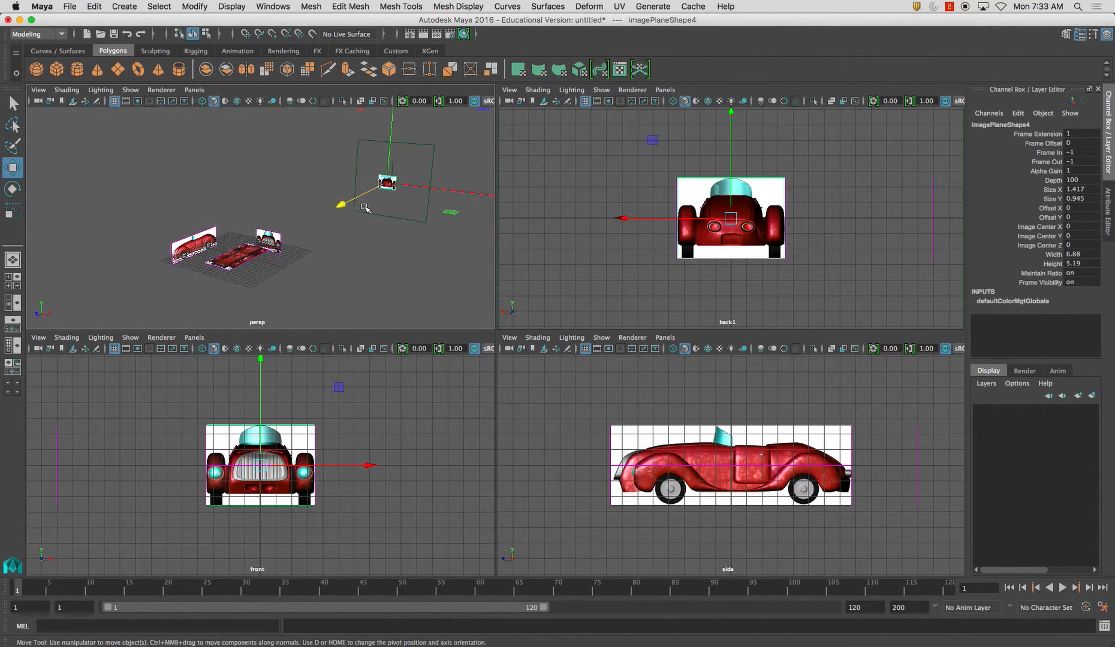
alt+drag(413, 230, 391, 232)
alt+middle_drag(435, 232, 361, 229)
alt+right_drag(361, 229, 340, 214)
drag(291, 225, 83, 279)
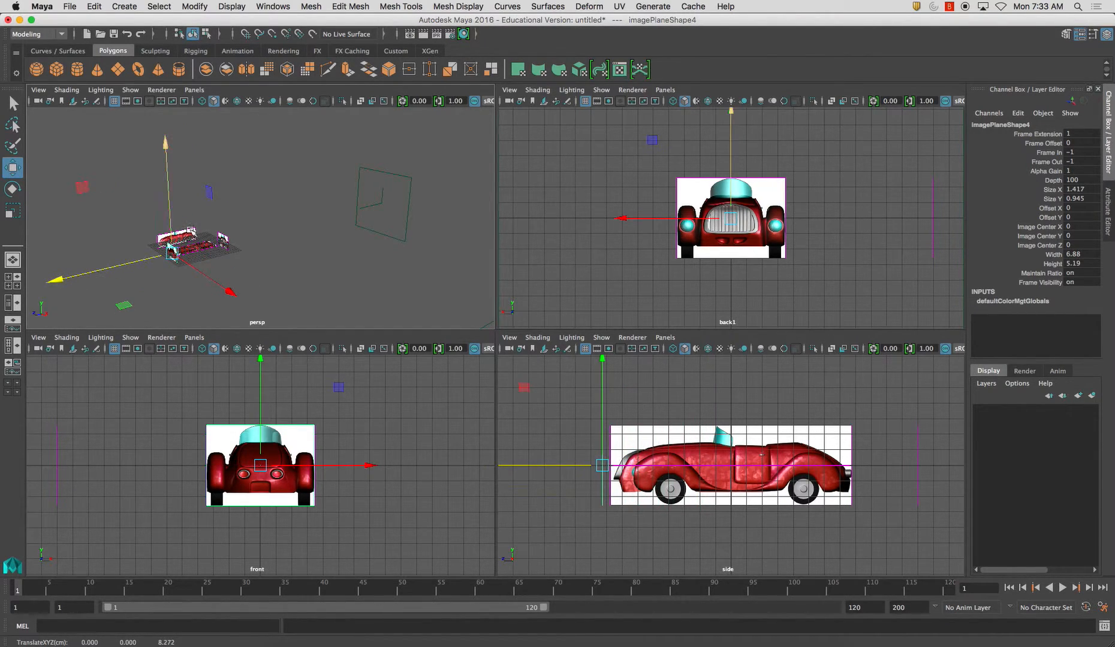
Raise the front, side and back image planes together to 2.584 on Y so the wheels rest on the ground line
key(space)
alt+drag(329, 216, 433, 417)
alt+middle_drag(328, 313, 441, 320)
scroll(440, 320, up, 5)
alt+drag(441, 321, 483, 332)
click(513, 356)
alt+drag(644, 364, 604, 270)
key(space)
key(space)
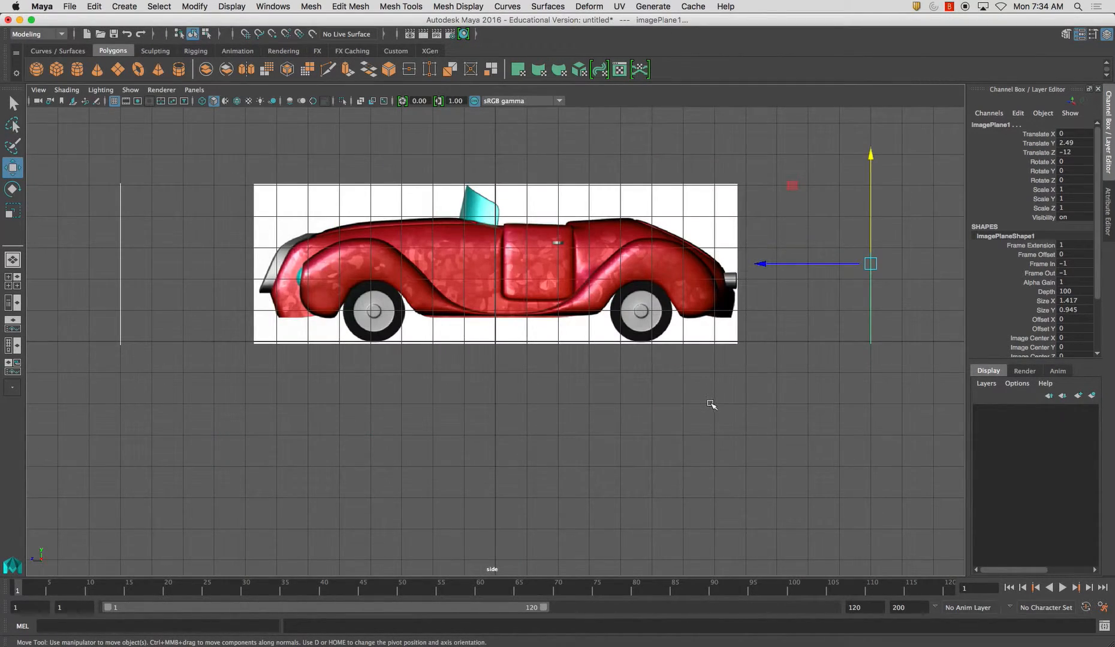
alt+middle_drag(709, 403, 699, 448)
drag(856, 215, 856, 212)
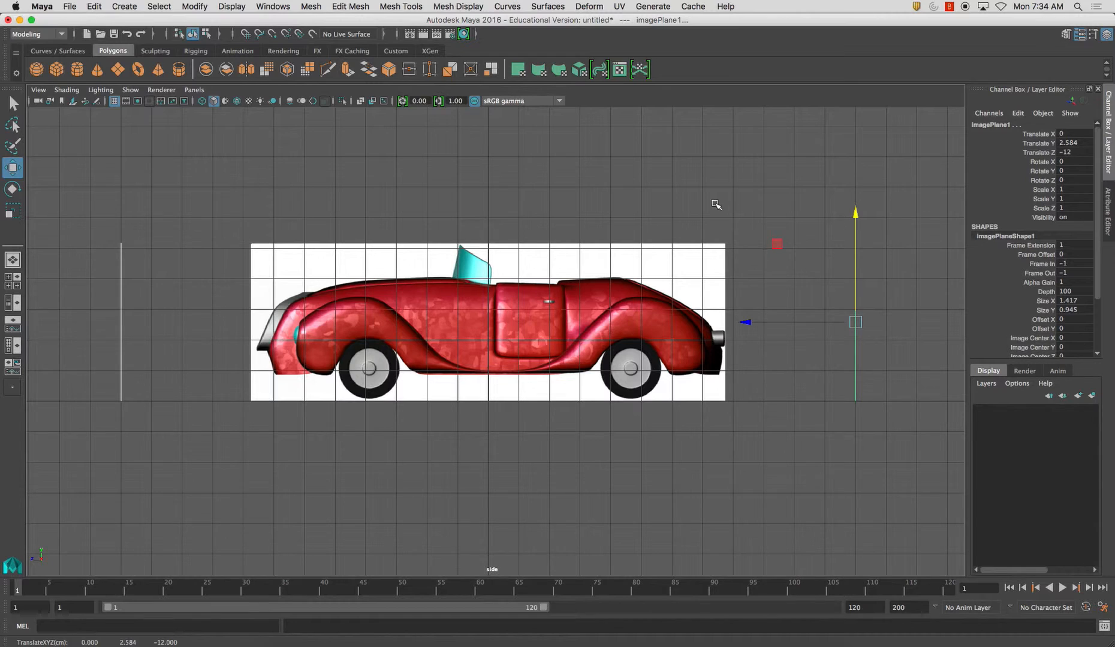
Examine the arrangement of the four image planes around the grid in the perspective and four-view layouts
key(space)
key(space)
key(space)
key(space)
key(space)
alt+drag(392, 292, 526, 354)
click(597, 378)
alt+drag(597, 378, 458, 354)
alt+middle_drag(458, 355, 516, 379)
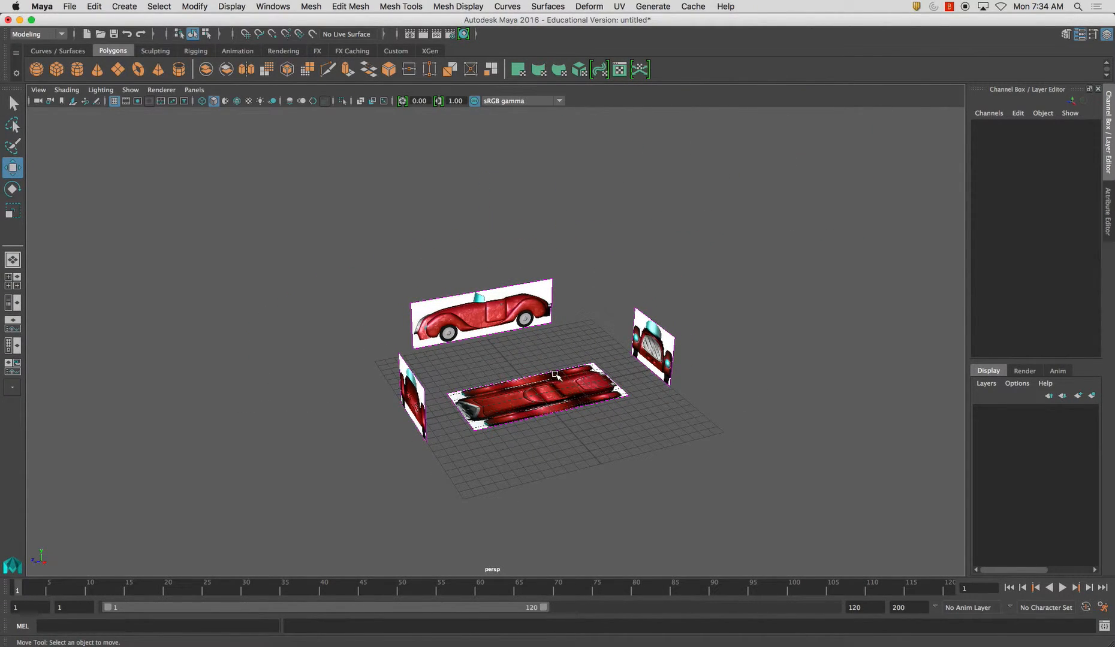
alt+drag(560, 356, 448, 349)
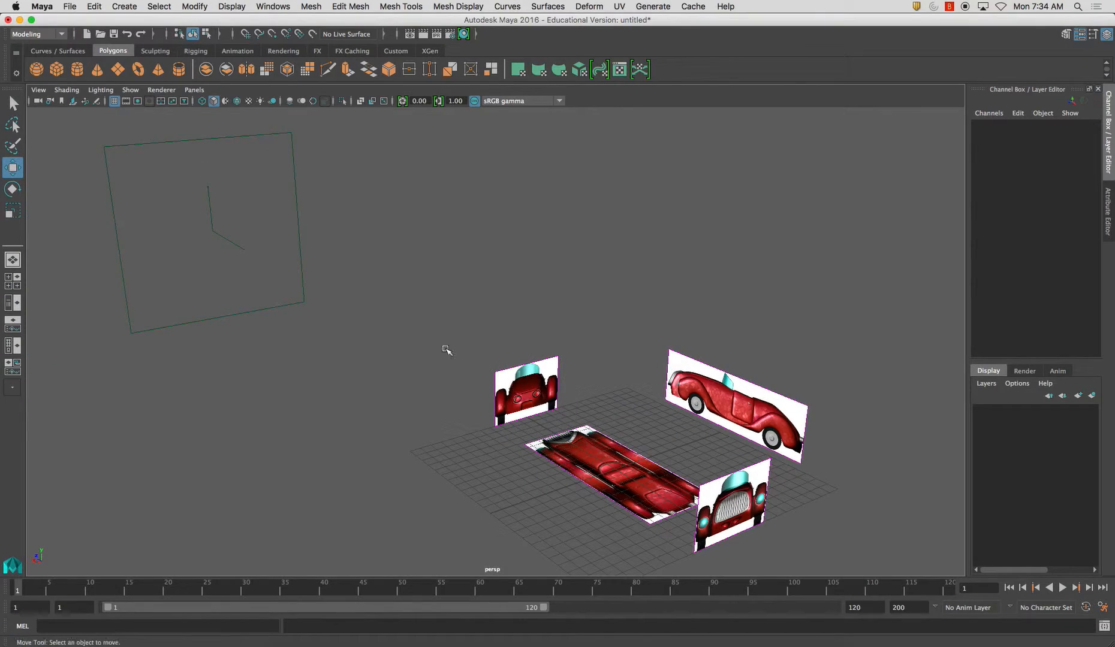
key(space)
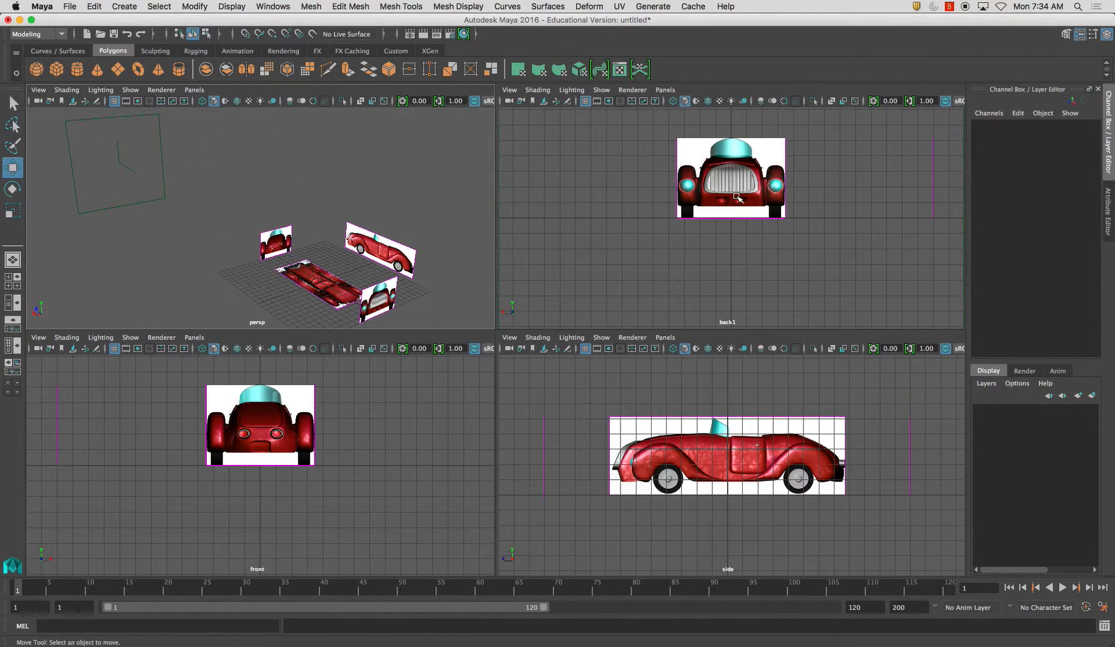
Set the front and back image planes to display only when looking through their own cameras, front and back1
click(701, 231)
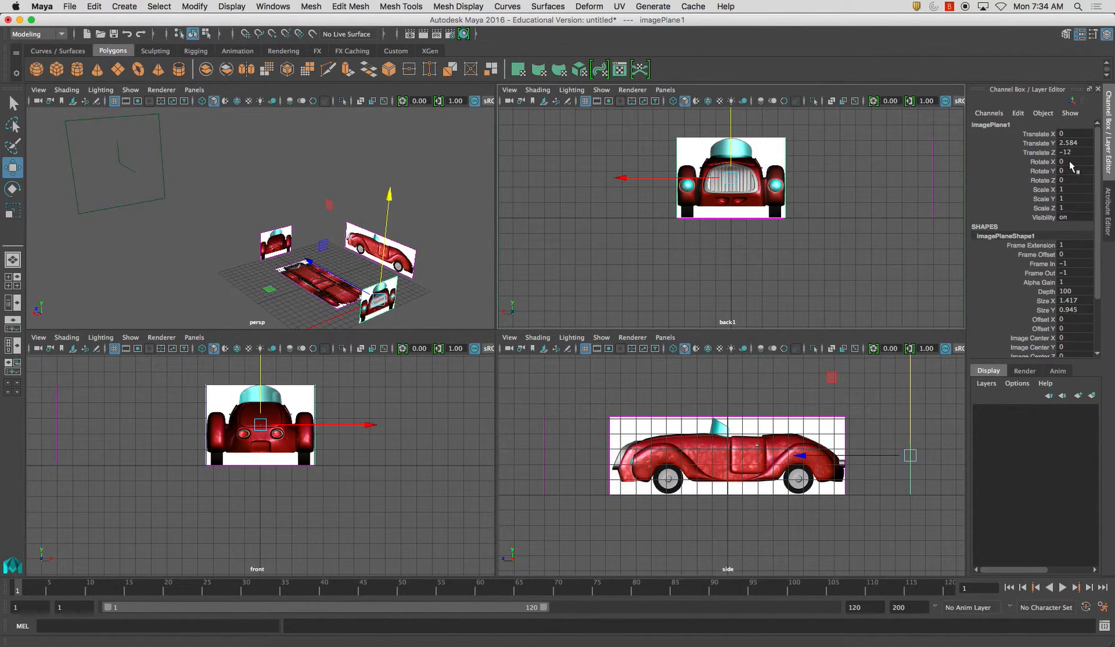
click(1110, 209)
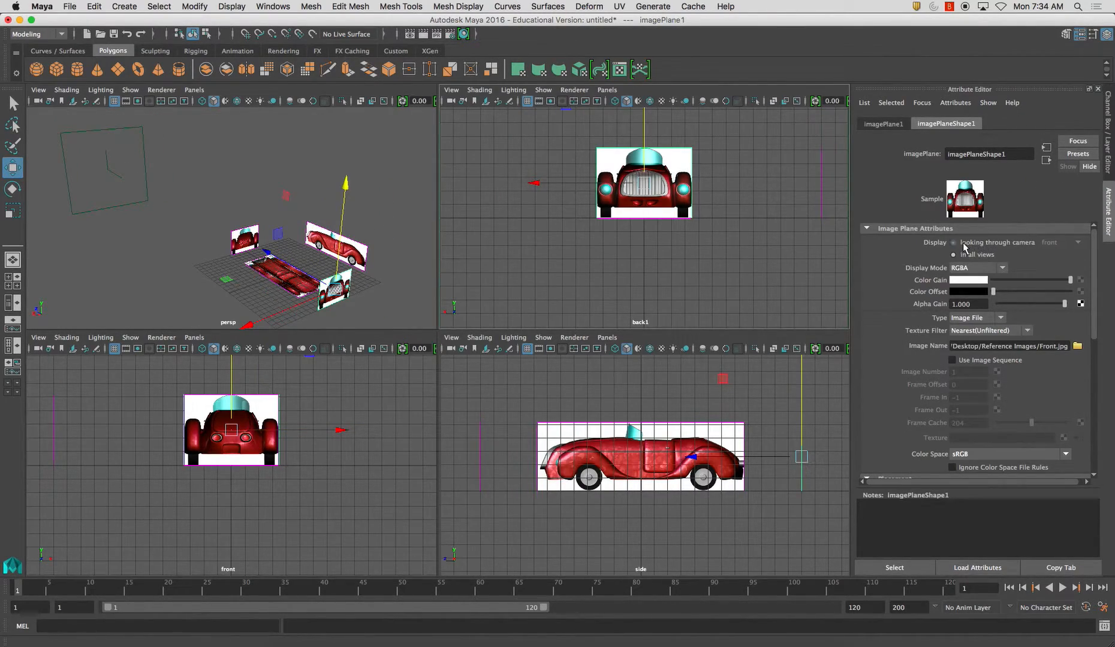
key(Delete)
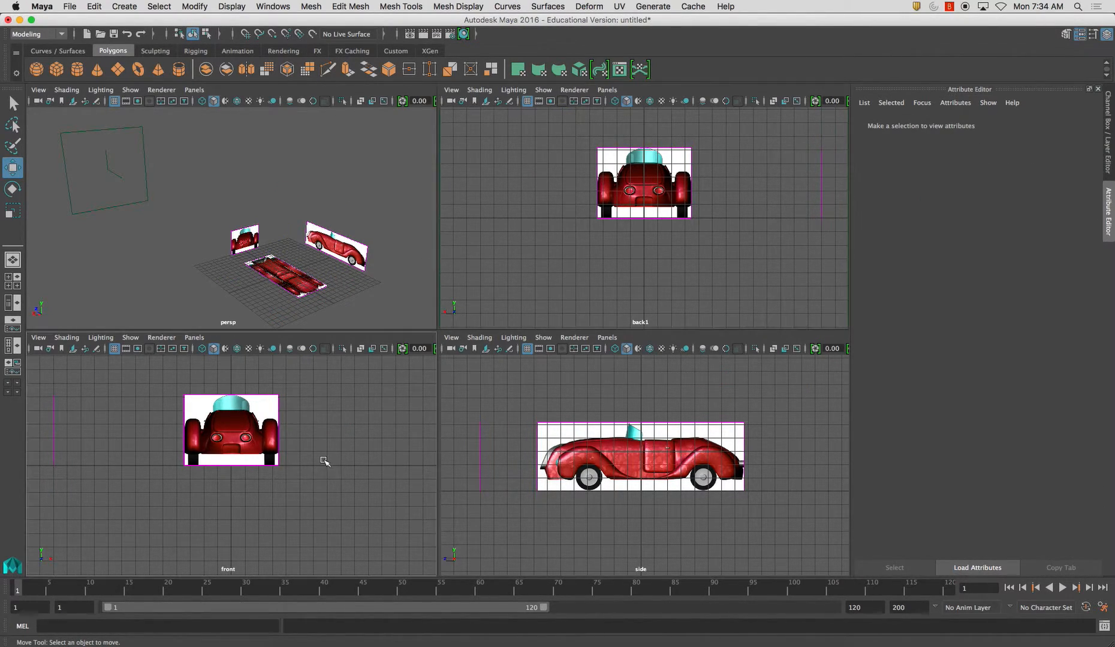
alt+middle_drag(324, 460, 352, 498)
click(298, 437)
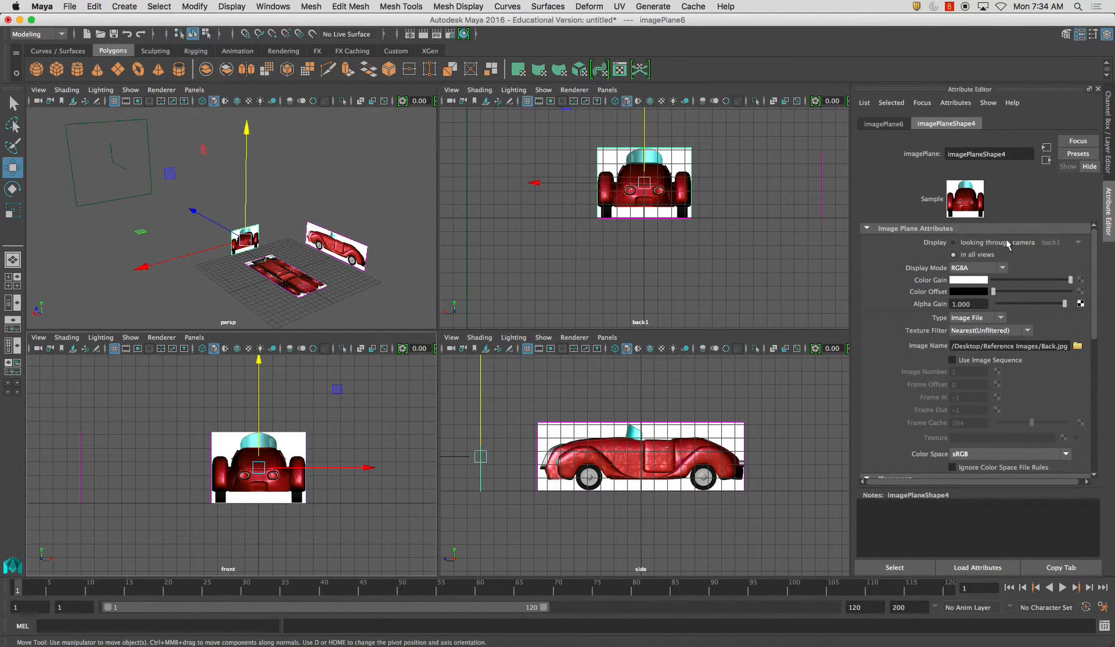
key(Delete)
click(713, 246)
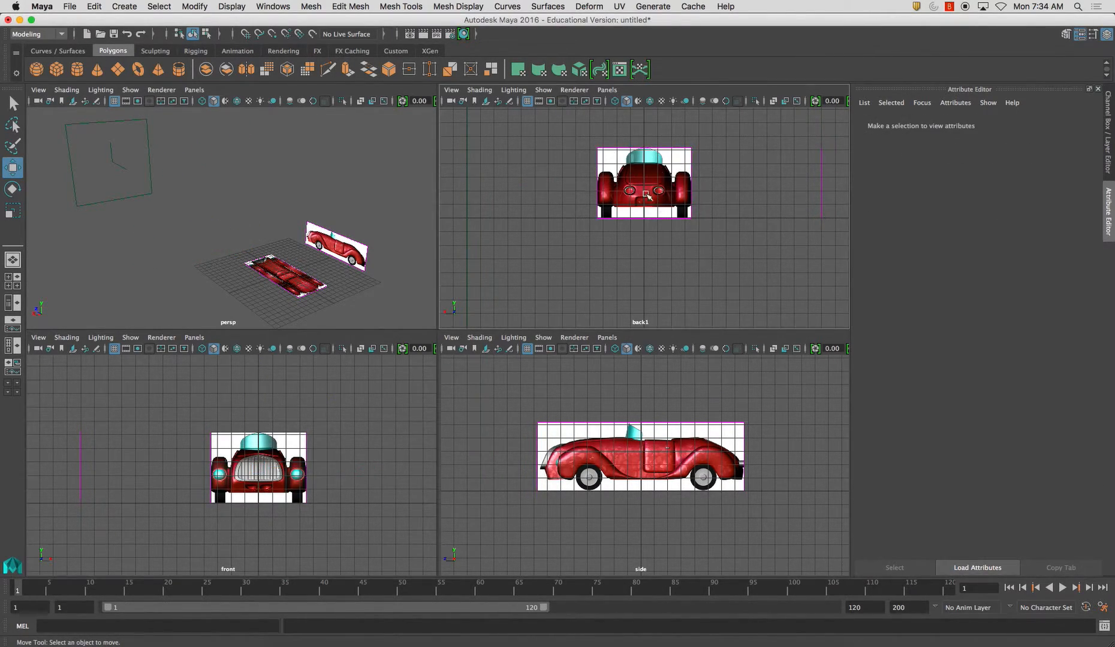
Set the side and top image planes to display only when looking through the side and top cameras
alt+middle_drag(266, 238, 257, 239)
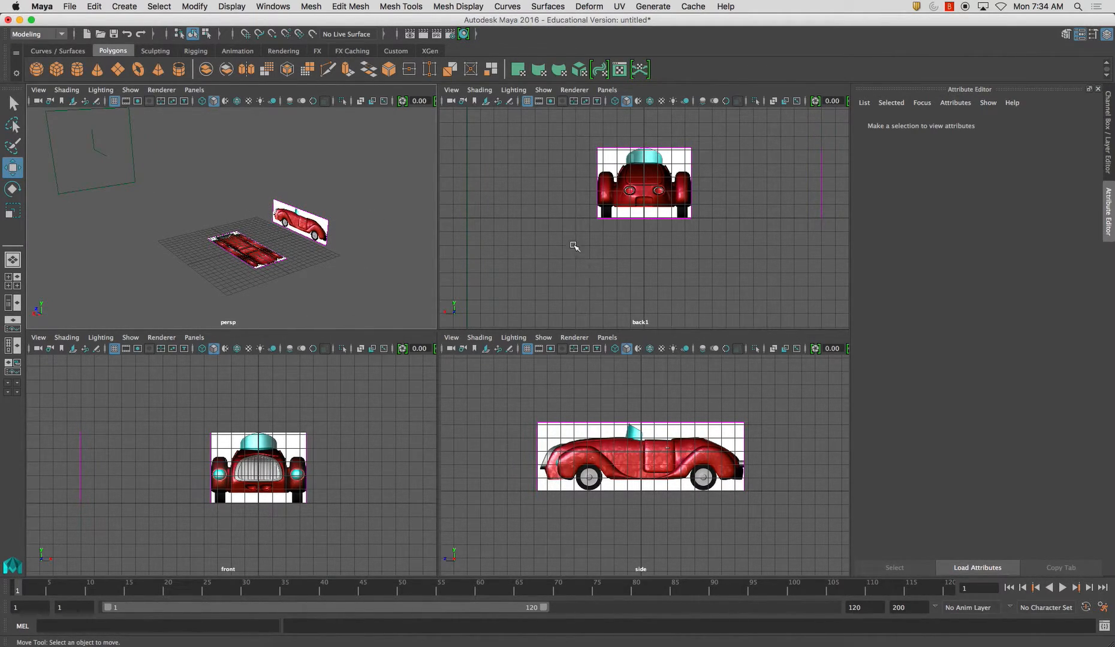
click(306, 217)
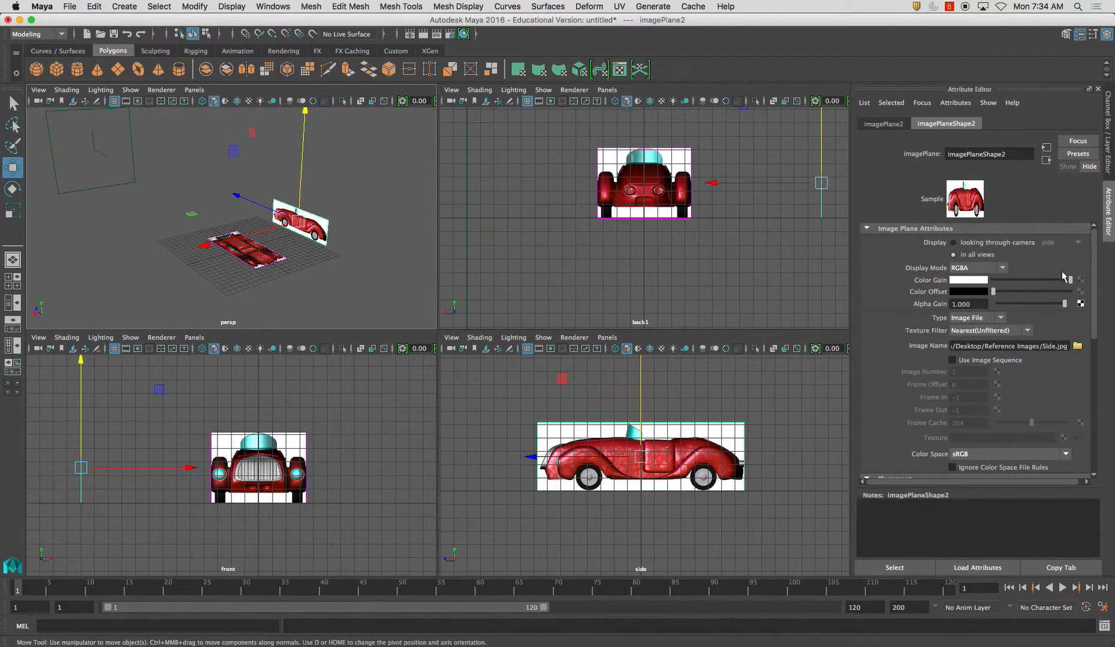
key(Delete)
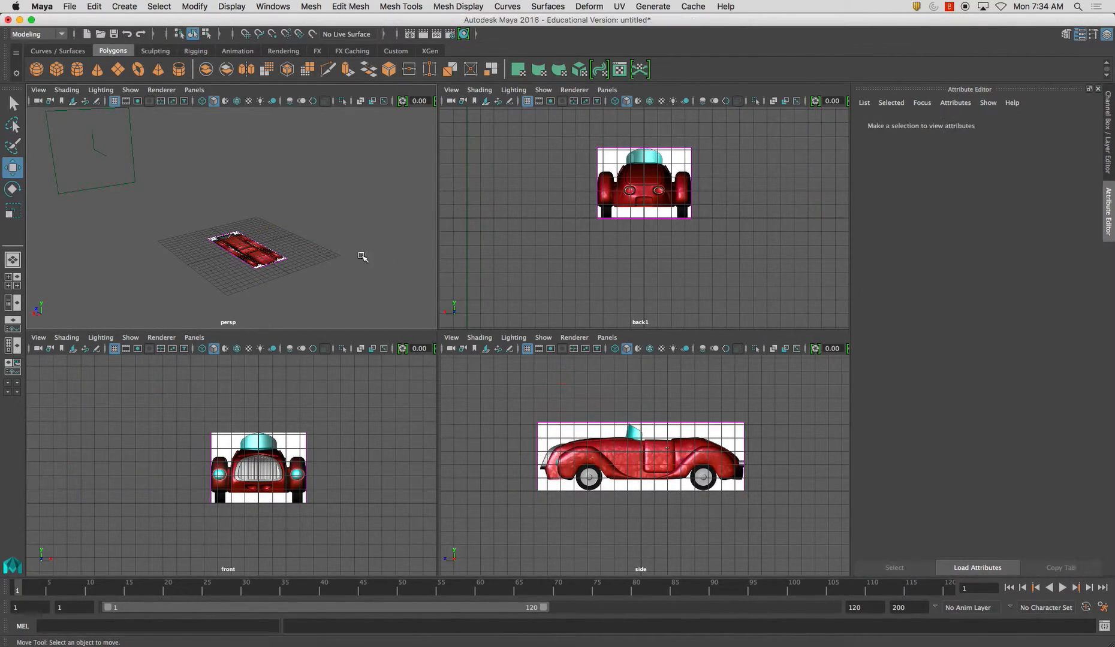
click(276, 266)
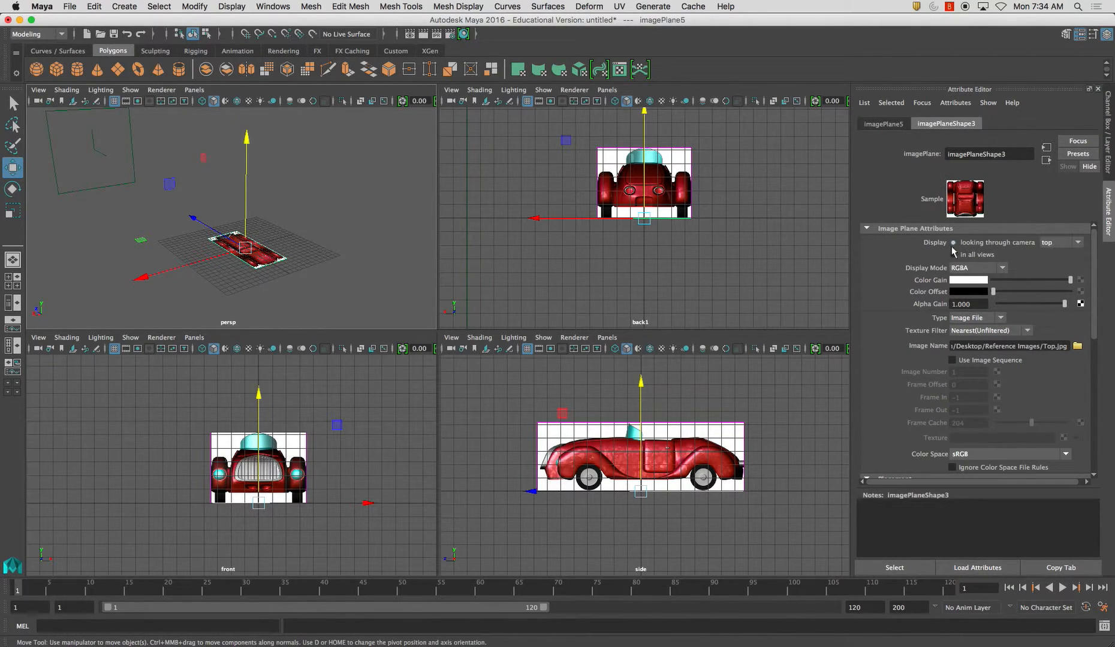
key(Delete)
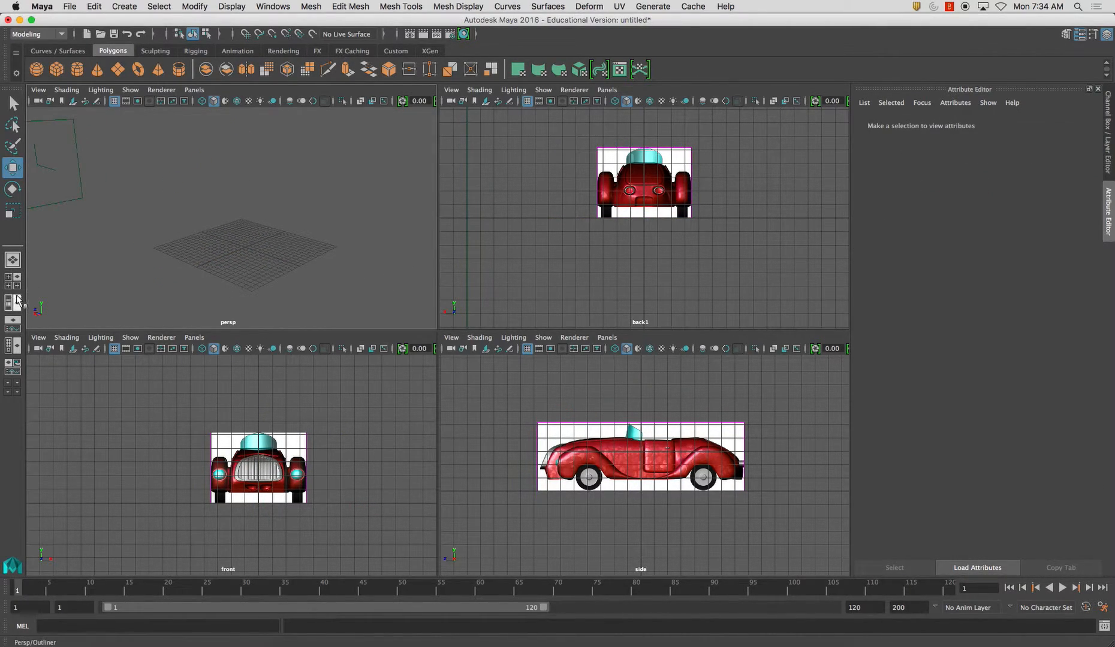
Restore the four-view layout and frame the front, side and top image planes in their orthographic views
click(20, 281)
alt+right_drag(429, 266, 298, 224)
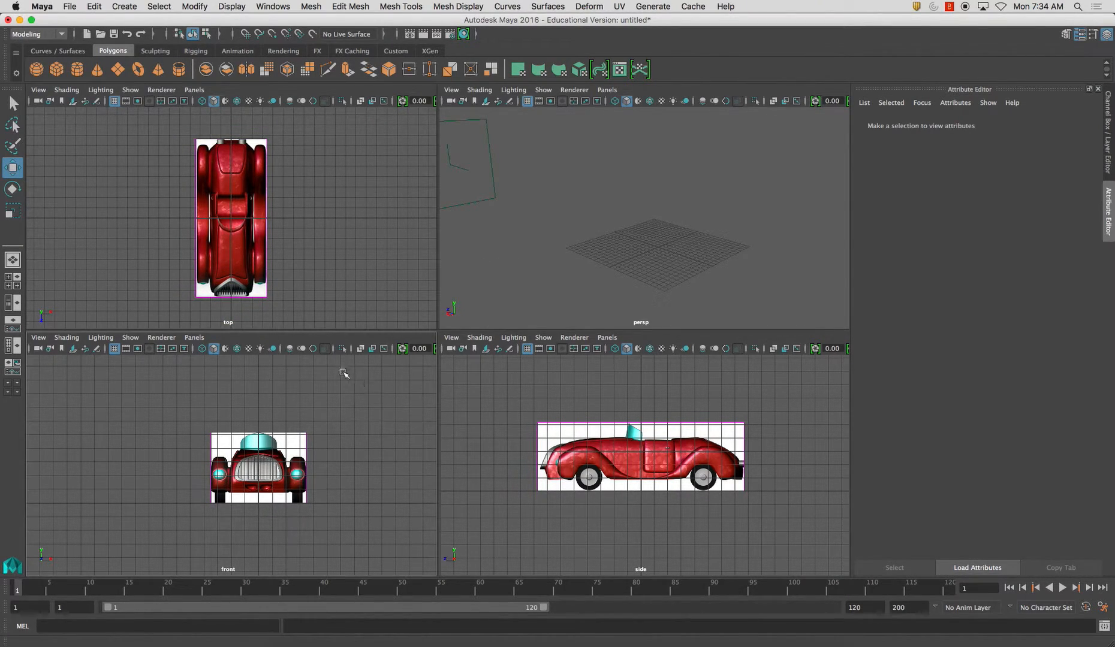
alt+right_drag(344, 371, 339, 404)
click(327, 425)
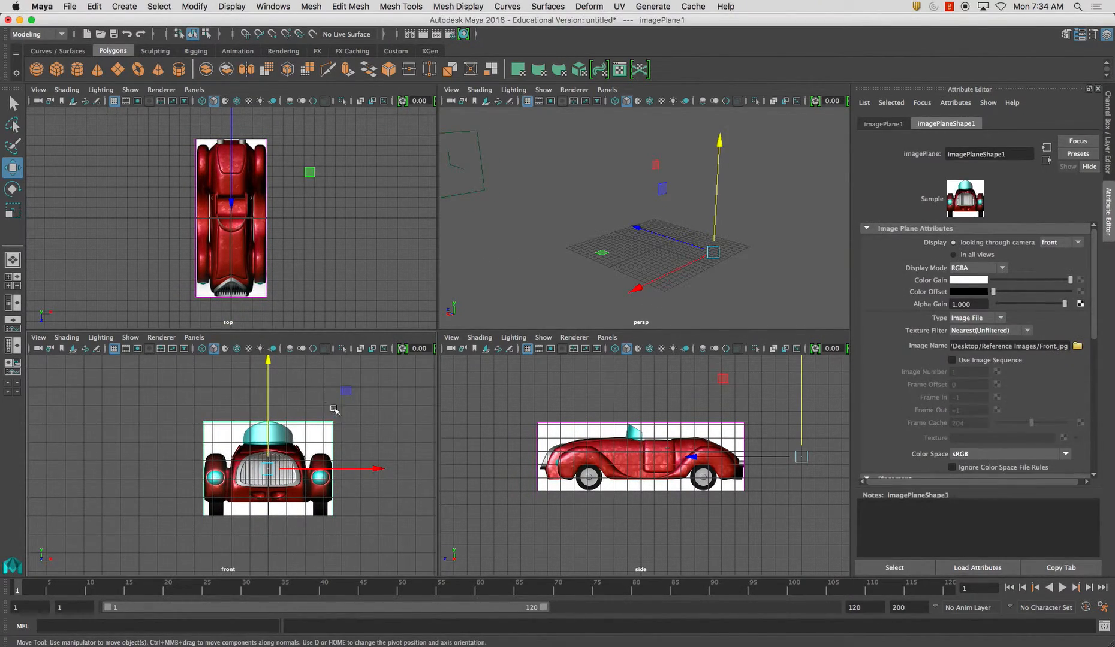
key(f)
drag(528, 414, 546, 432)
key(f)
drag(290, 273, 258, 266)
key(f)
click(412, 274)
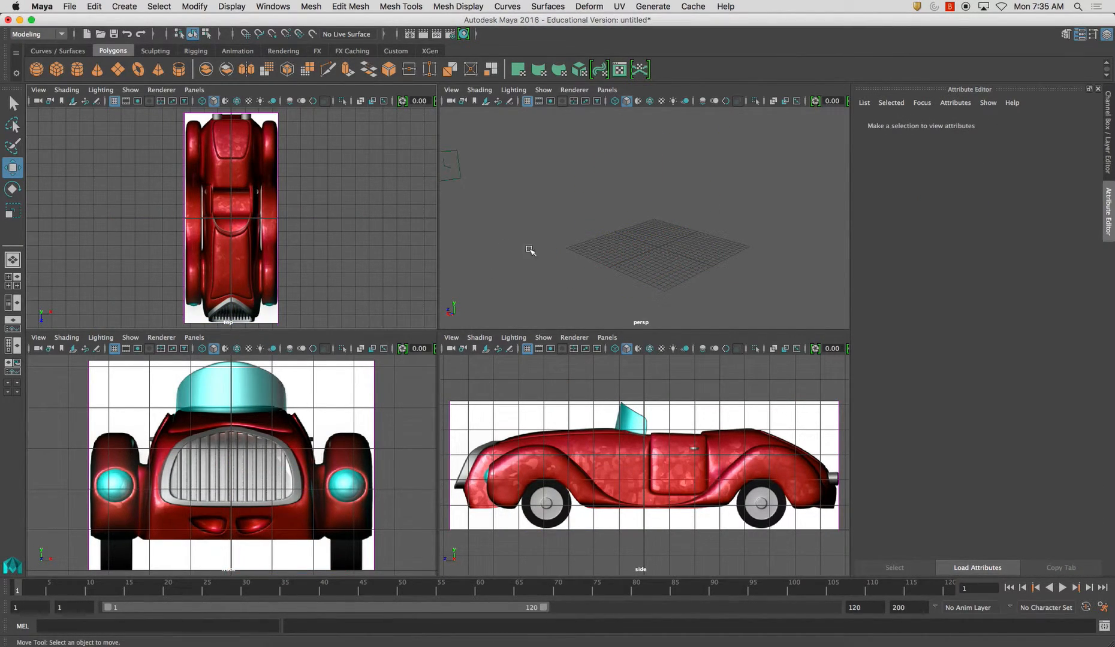
alt+drag(607, 226, 628, 227)
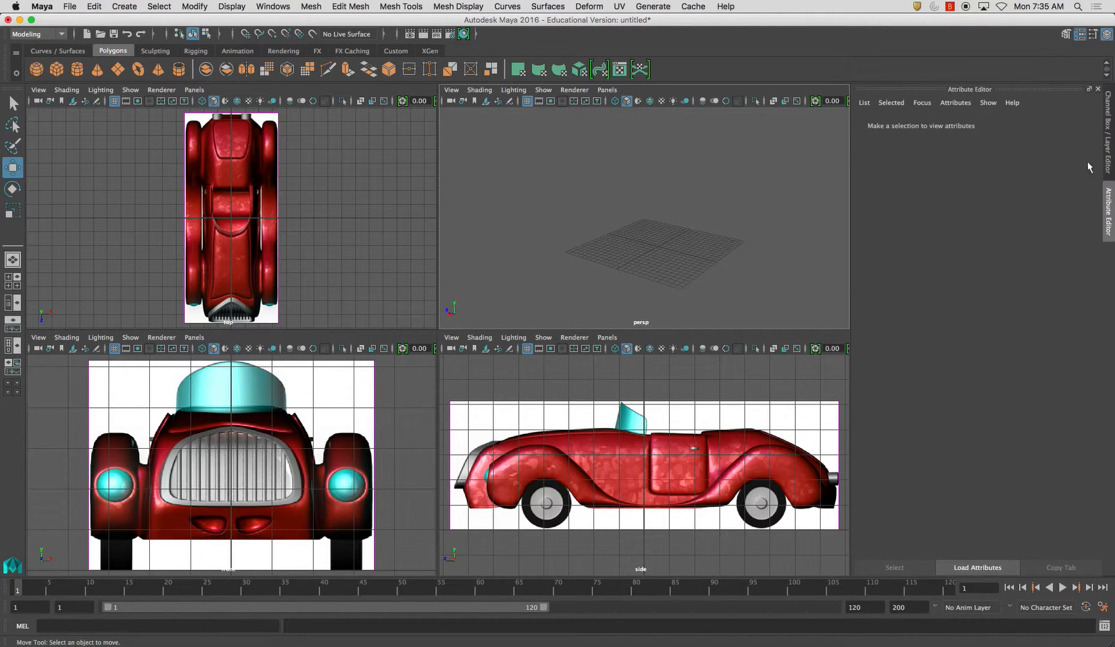
Show the Channel Box and display layer list, and reframe the perspective and top views
click(1107, 161)
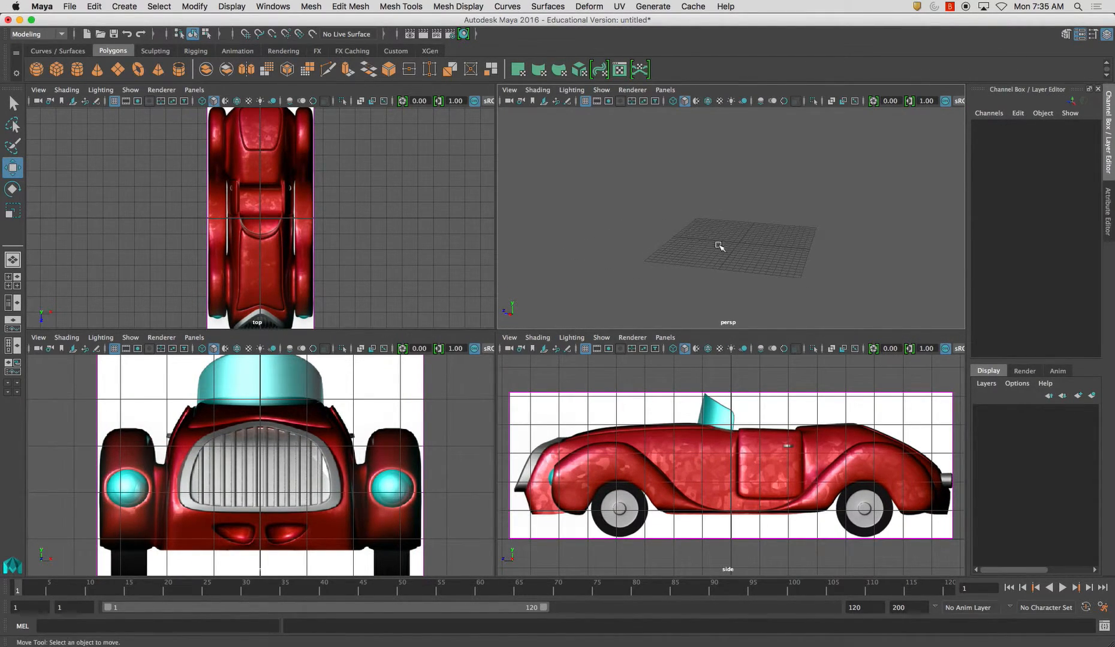
alt+drag(710, 244, 762, 242)
alt+right_drag(761, 241, 761, 284)
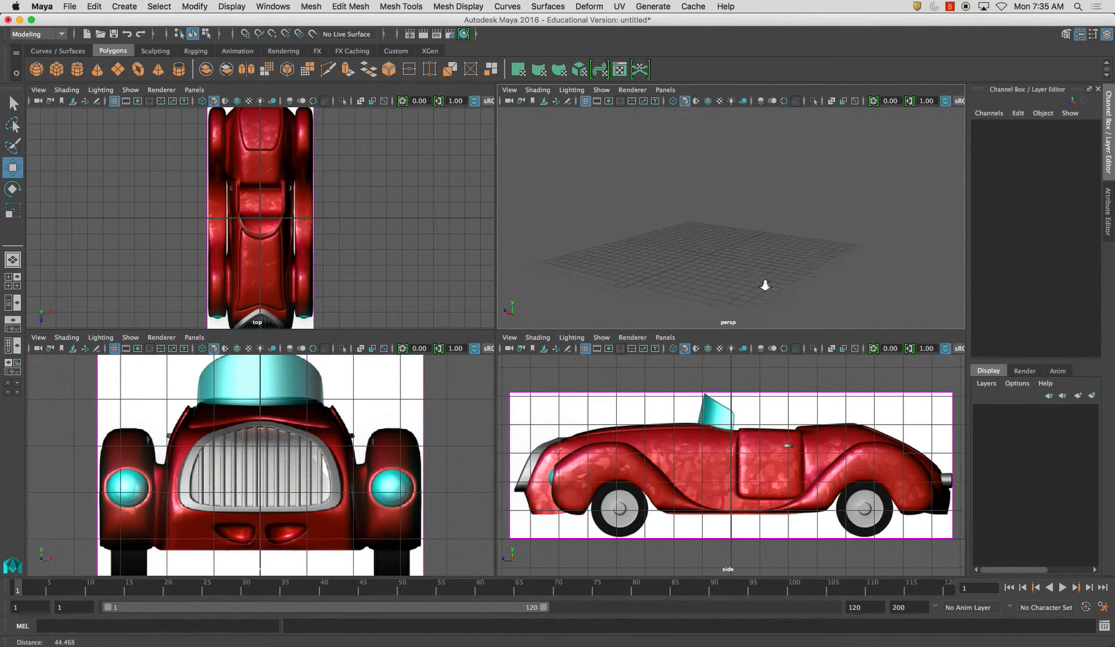
click(568, 396)
click(547, 390)
click(549, 392)
drag(438, 378, 414, 385)
alt+middle_drag(434, 291, 443, 323)
alt+right_drag(384, 258, 363, 248)
click(303, 239)
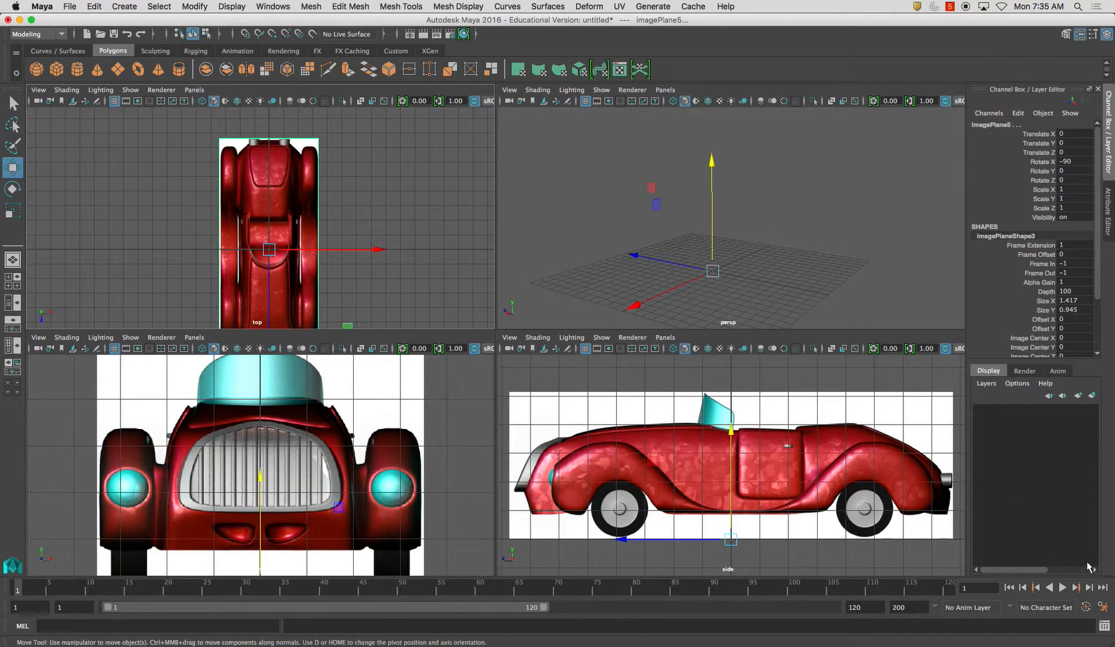
Create a display layer from the side image plane
click(649, 390)
click(648, 398)
click(986, 384)
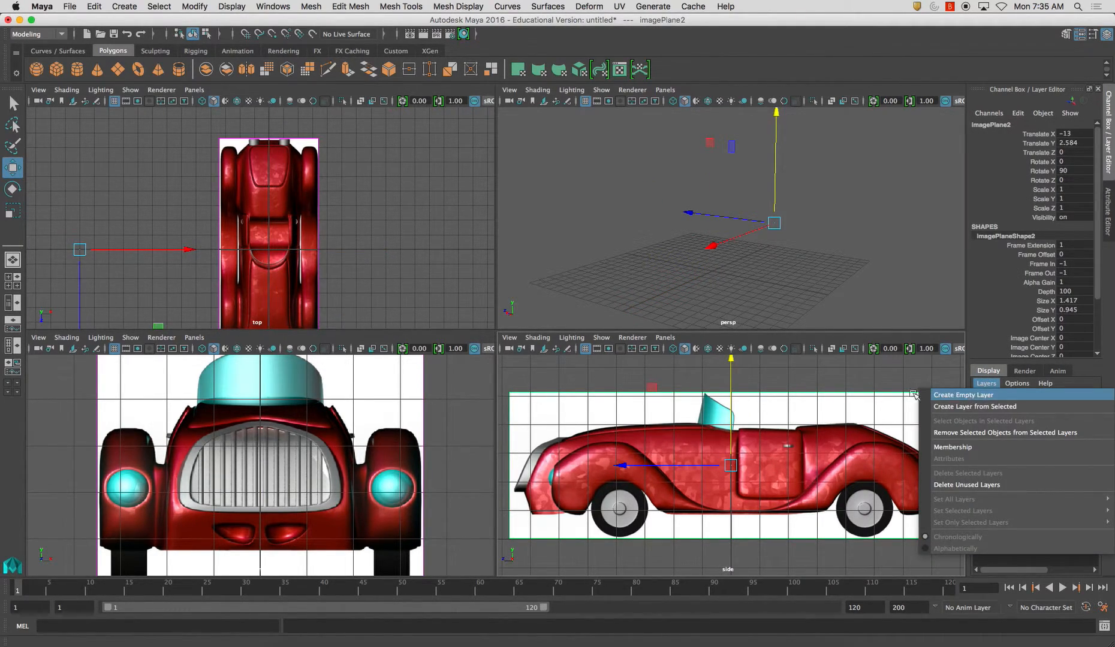
click(796, 382)
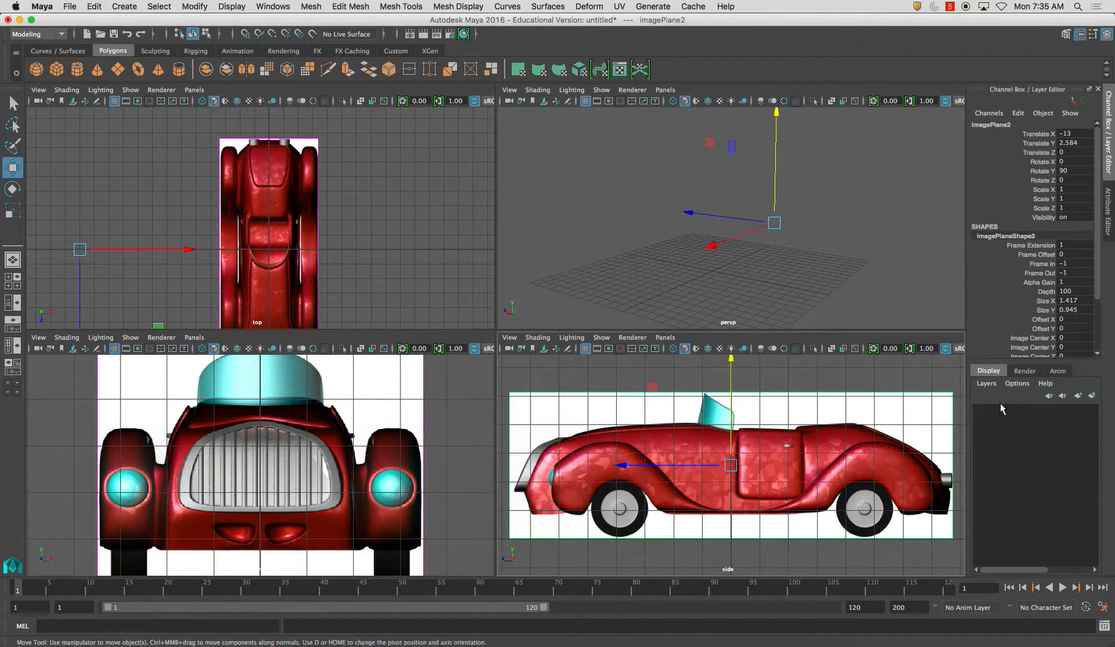
click(986, 383)
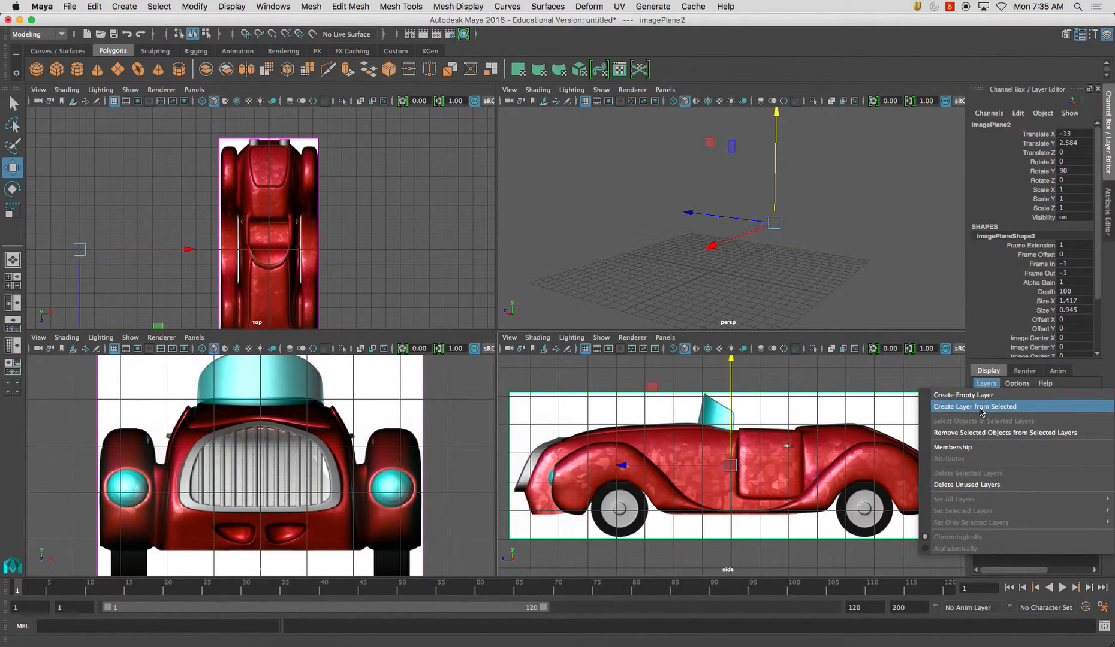
click(980, 407)
Rename the new display layer Reference_Images
double_click(1034, 413)
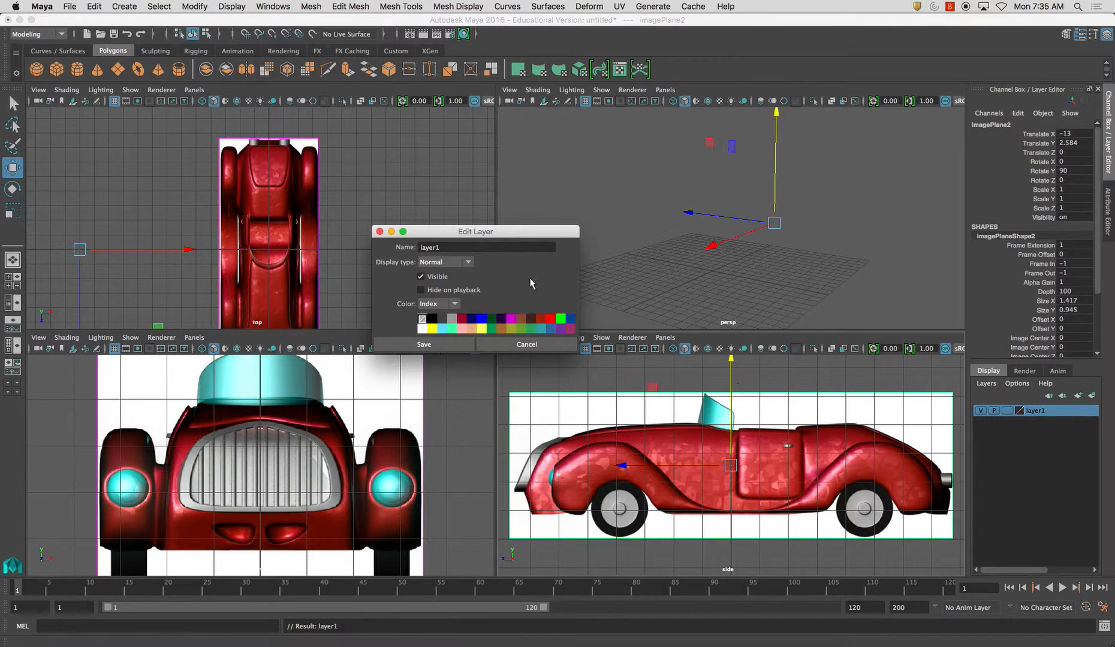
double_click(460, 245)
text(Reference_Images)
click(424, 344)
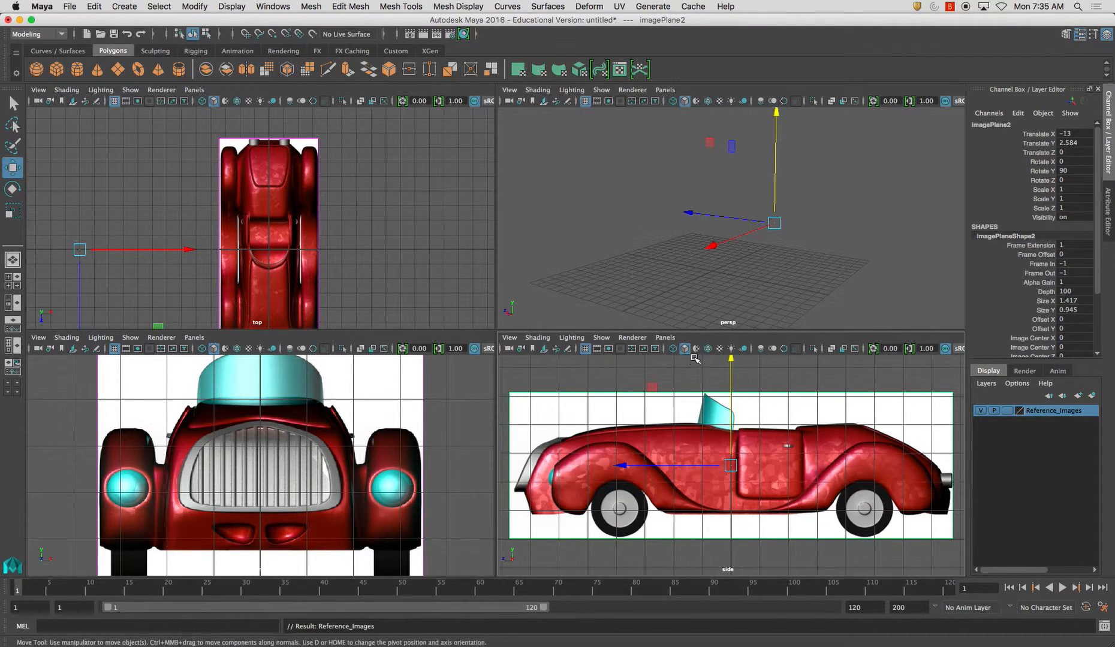
Switch the Reference_Images layer off and on several times to check which image planes it controls
click(844, 278)
click(923, 390)
click(841, 259)
click(981, 411)
click(980, 411)
click(981, 412)
click(981, 412)
click(981, 411)
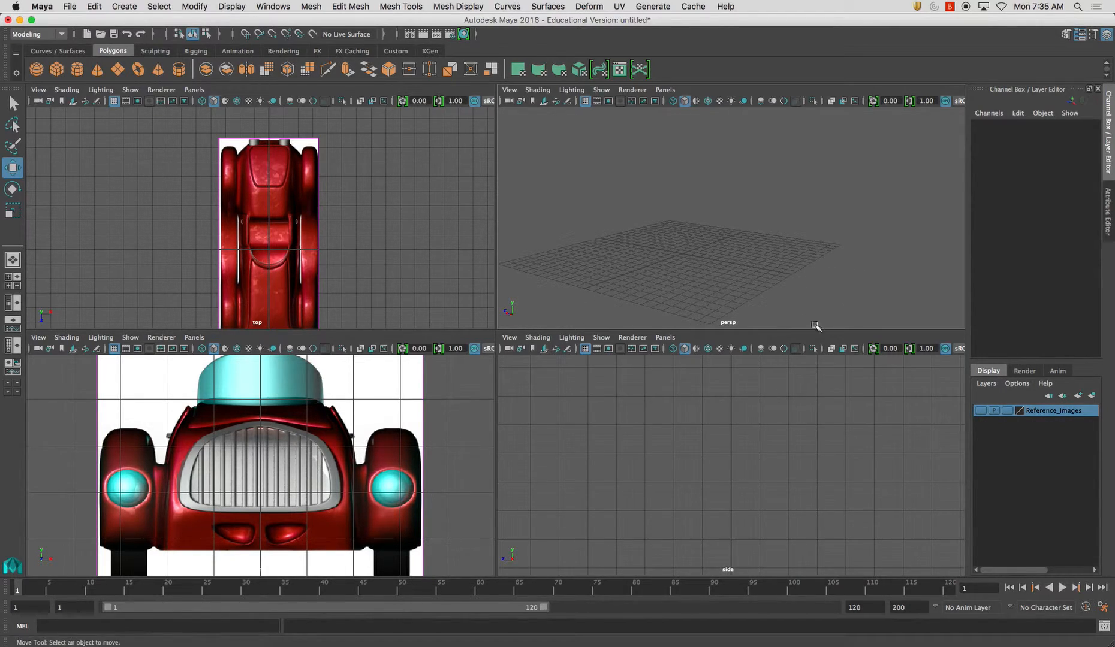
click(980, 411)
alt+drag(666, 197, 652, 187)
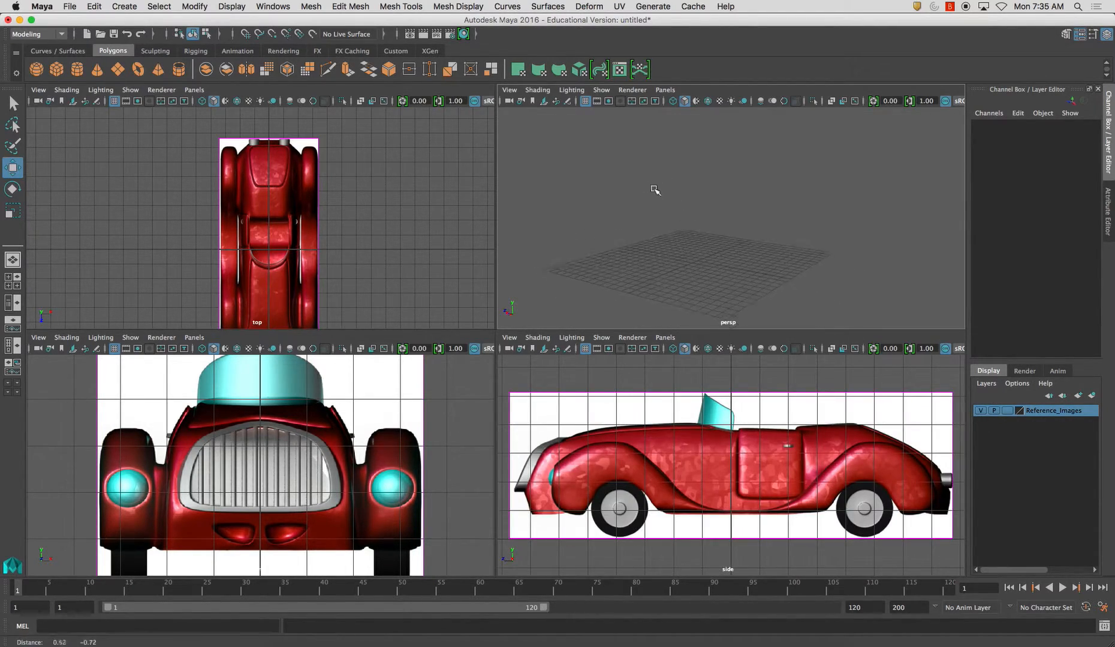
Switch to the Rendering menu set, render the current frame of the perspective view with Maya Software and close the render
click(57, 50)
click(35, 34)
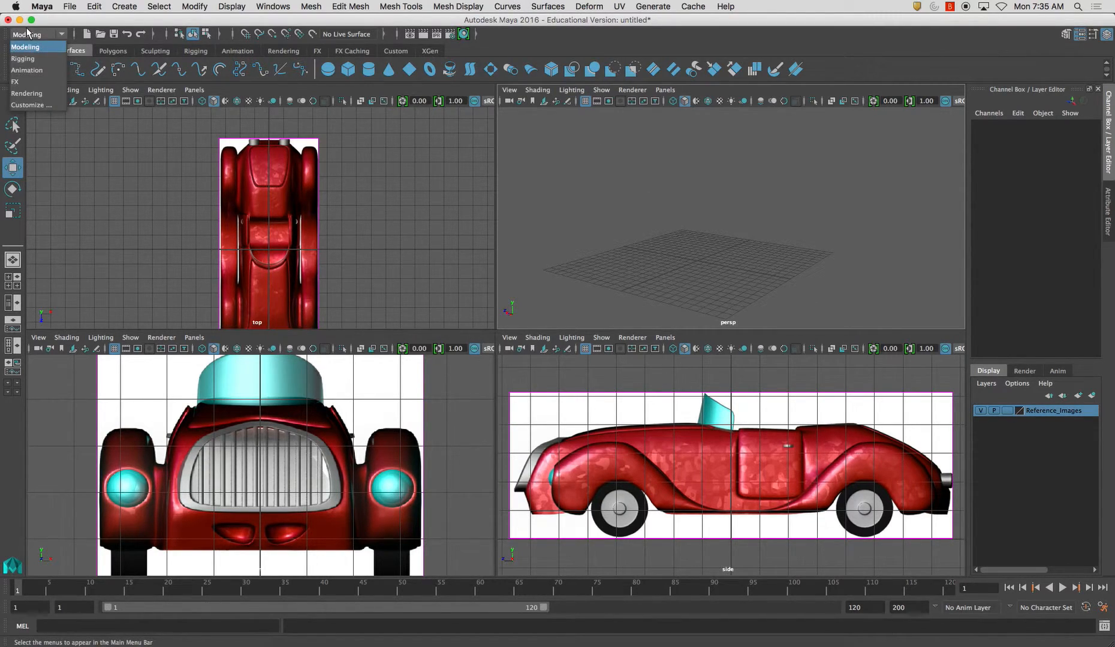
click(24, 93)
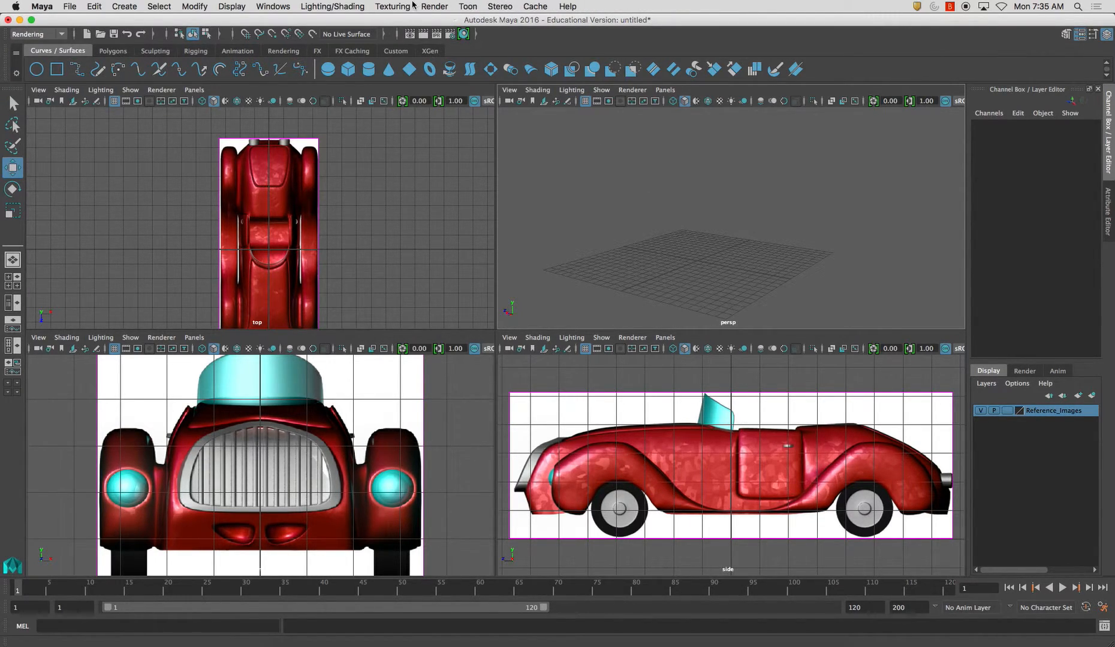
click(434, 6)
mouse_move(454, 53)
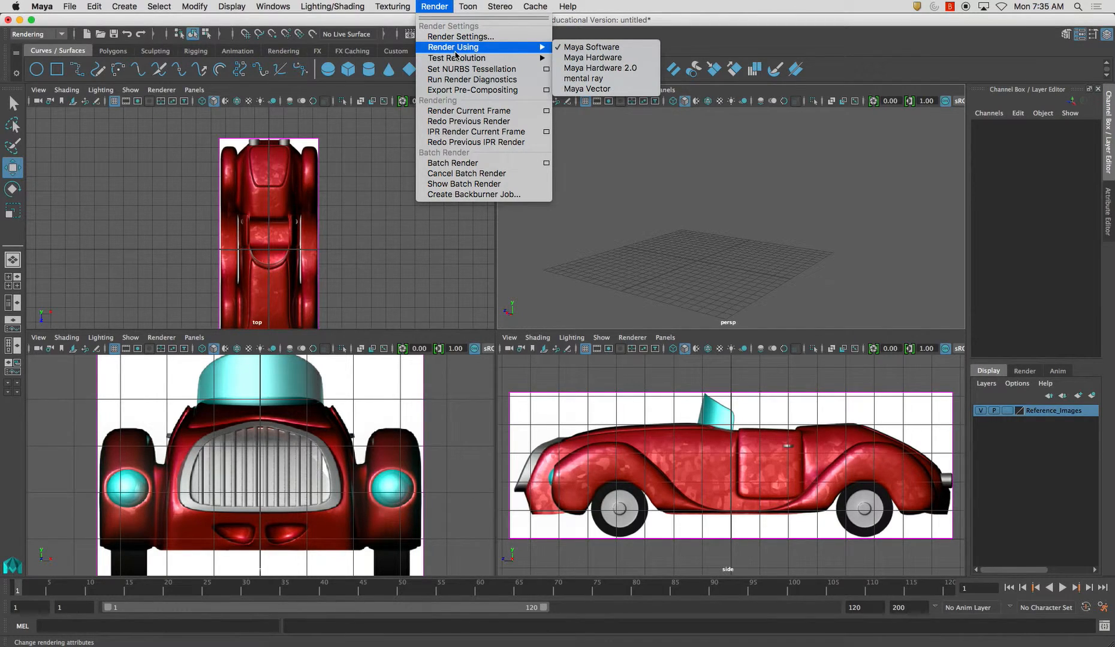
click(468, 111)
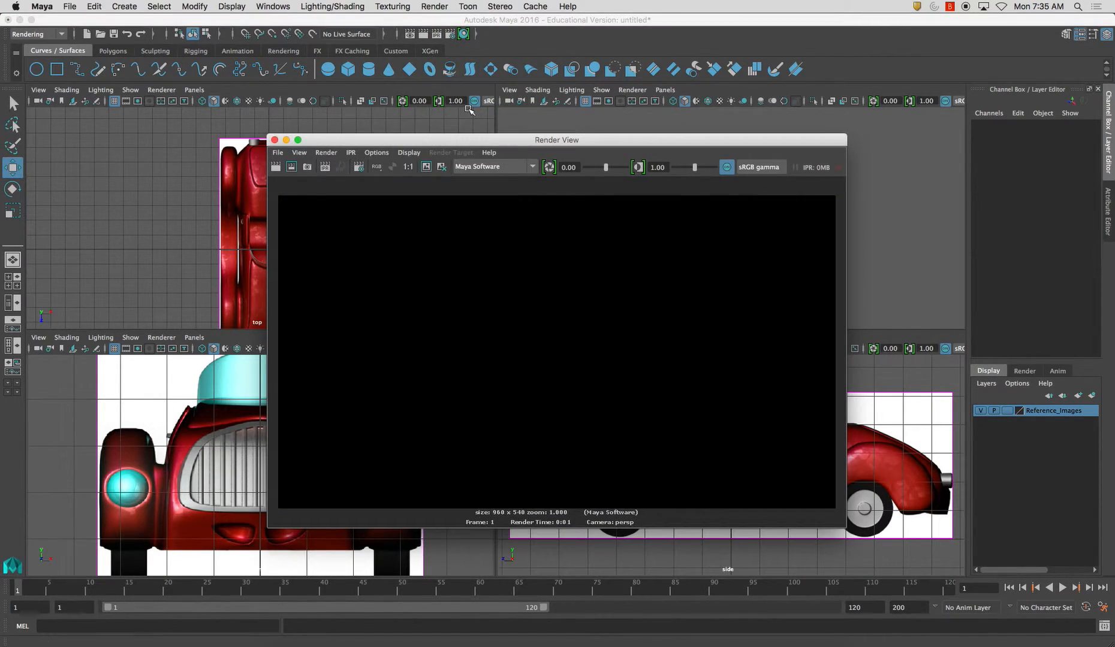
click(275, 140)
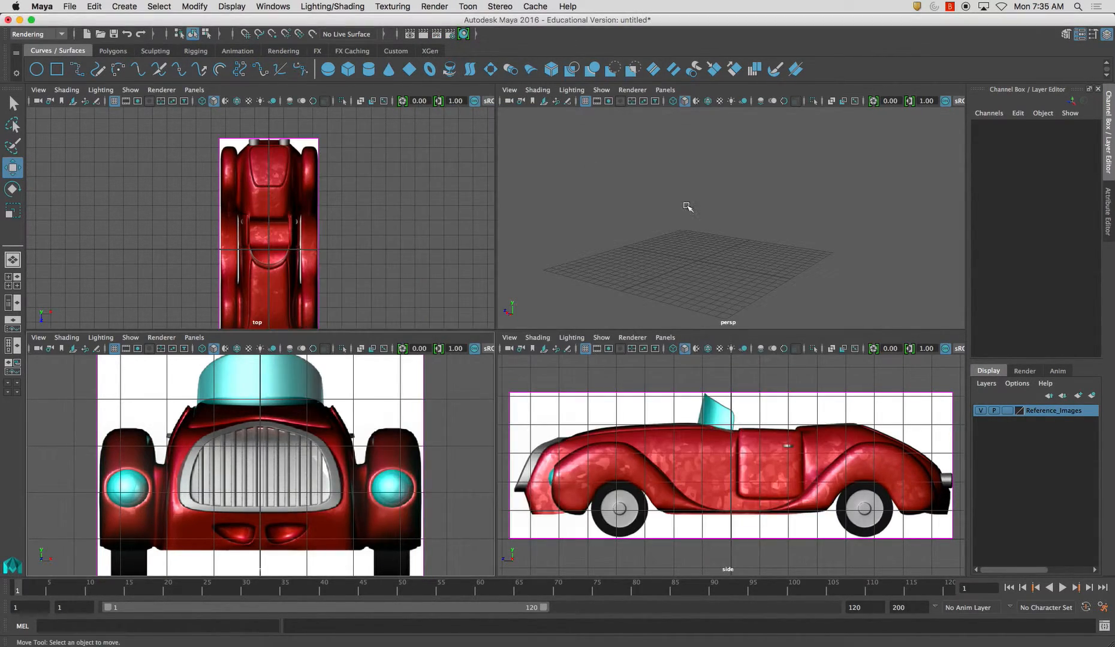
Render the current frame from the maximized perspective view, close the render and return to the four-view layout
key(space)
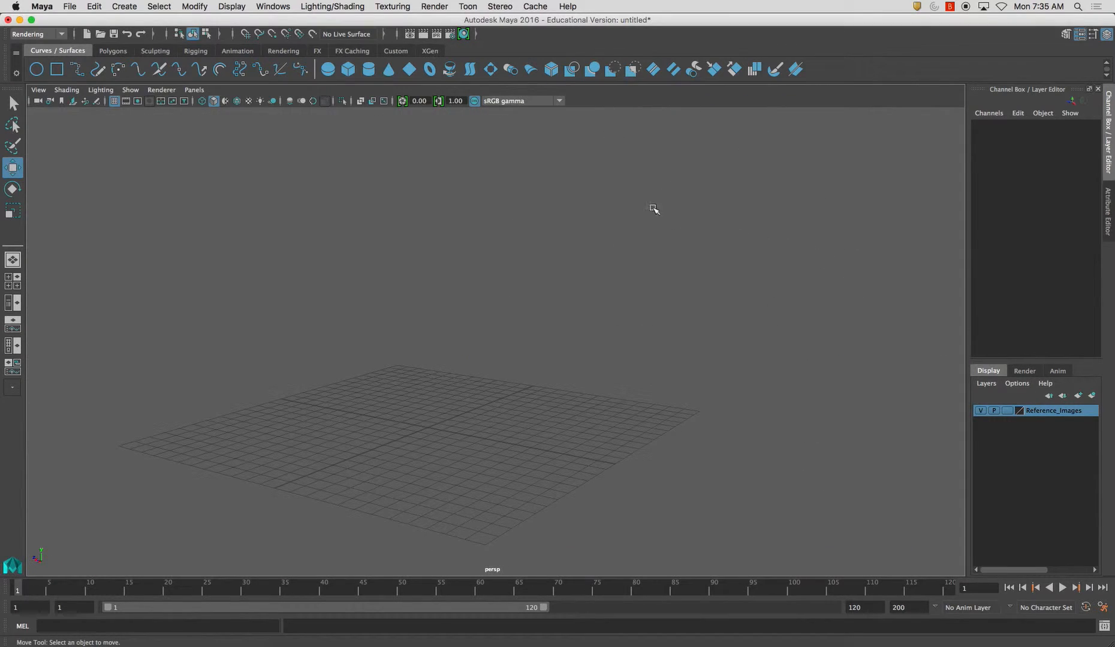
click(432, 6)
click(479, 112)
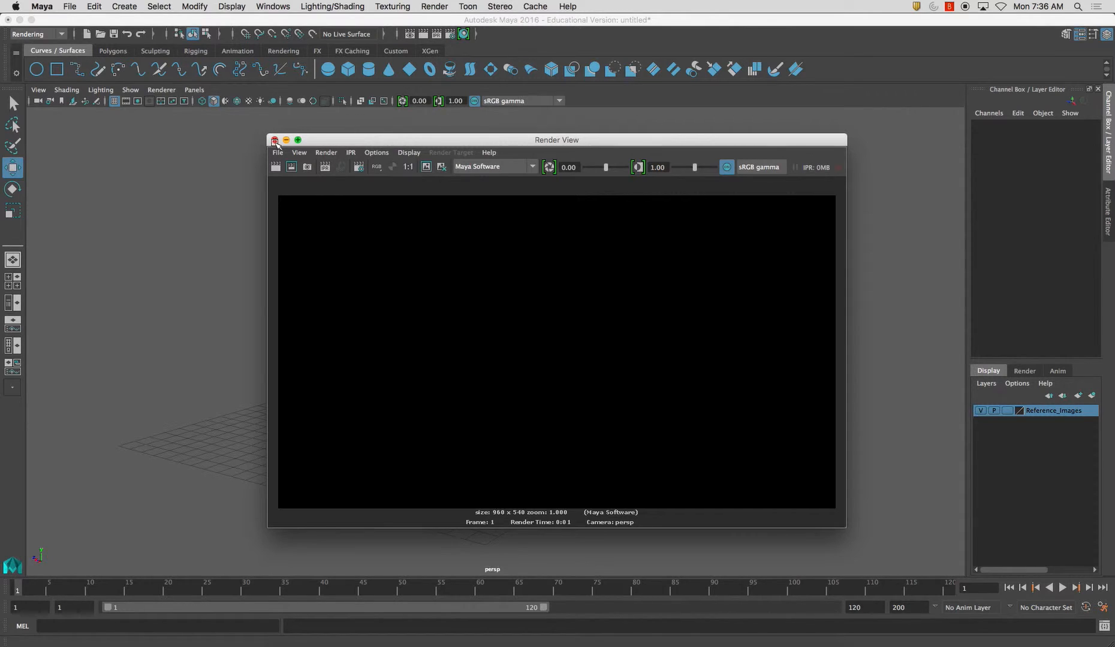
click(274, 140)
key(space)
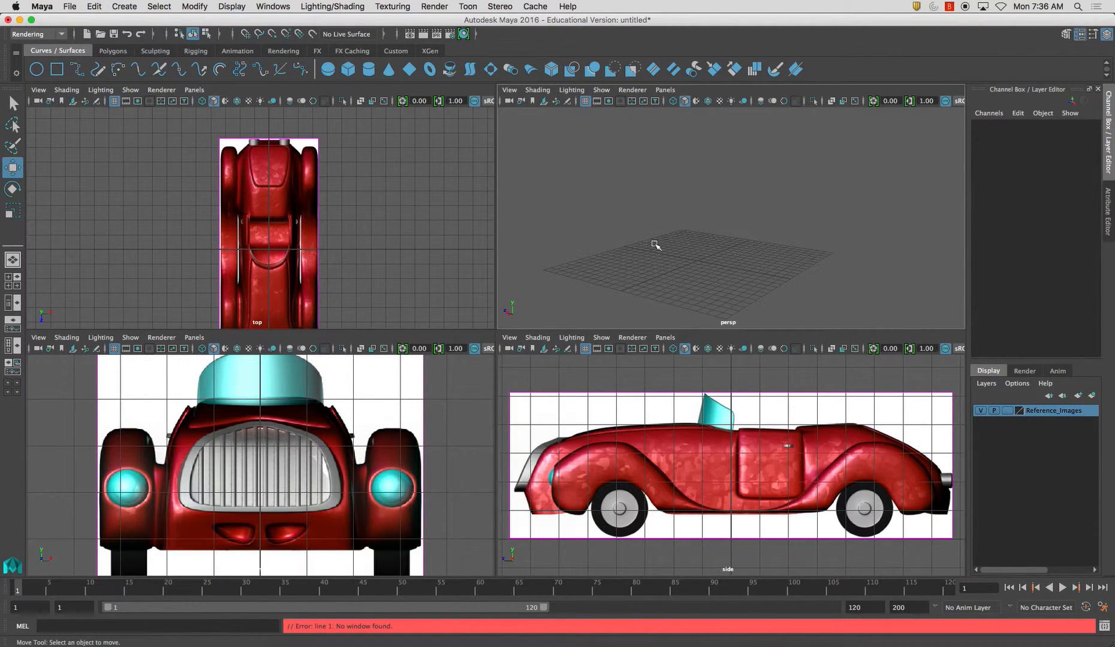
Create a polygon sphere at the origin and test-render it in the maximized perspective view
click(111, 51)
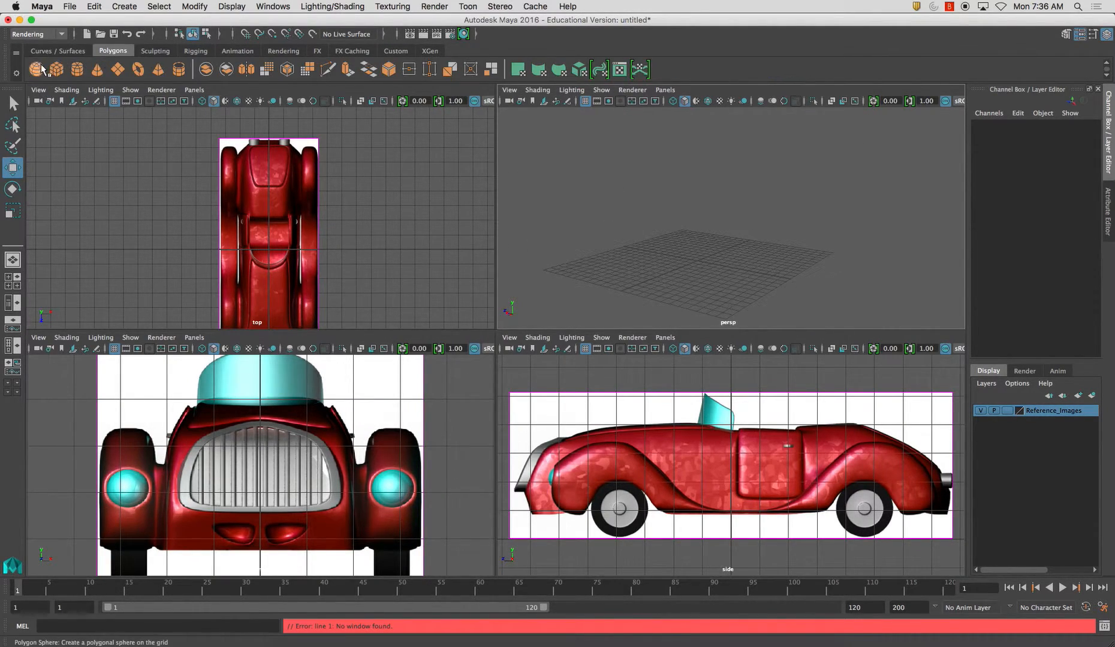
click(37, 70)
key(space)
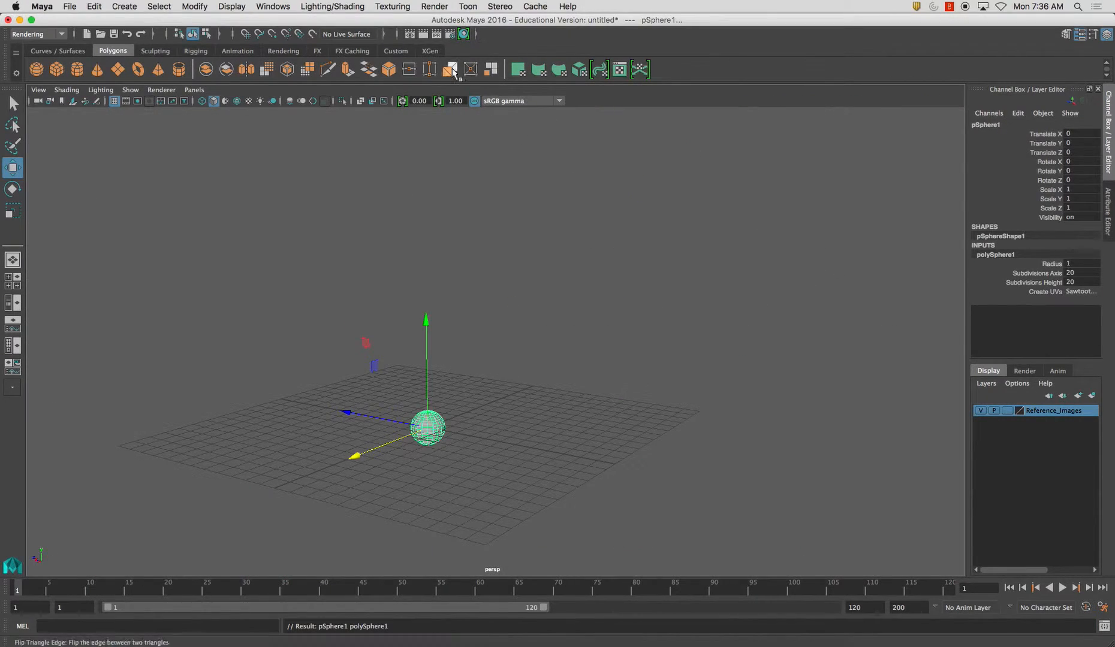
click(434, 6)
click(439, 112)
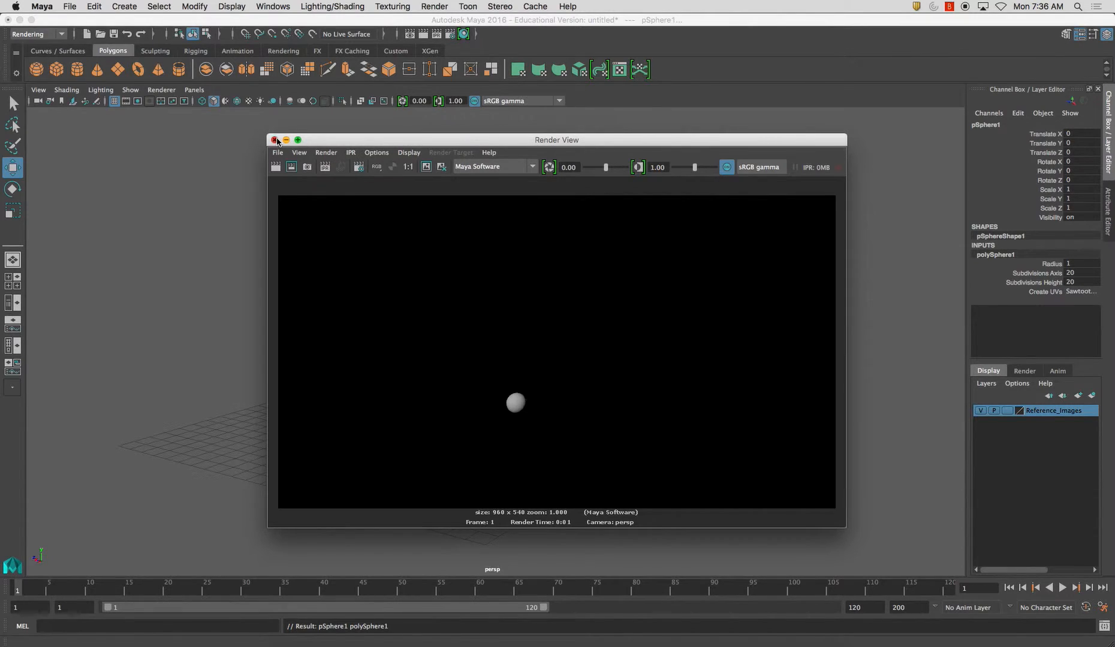
click(275, 139)
Delete the test sphere and return to the four-view layout
click(476, 410)
click(442, 423)
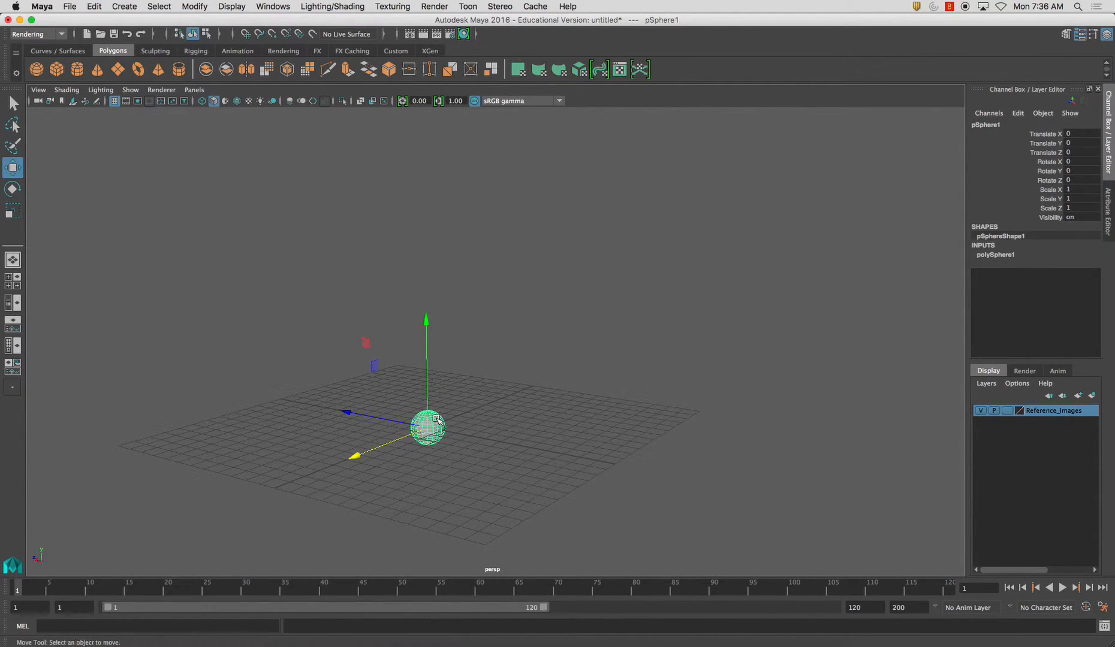
key(Delete)
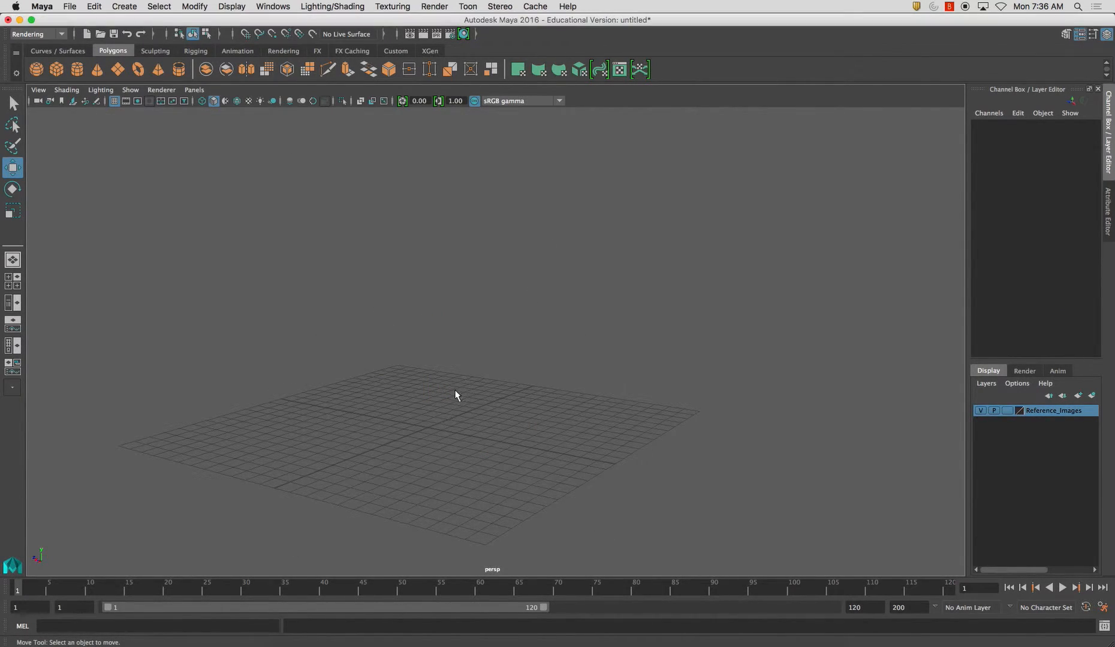
key(space)
Add the top image plane to the Reference_Images layer
click(609, 397)
click(611, 399)
click(630, 410)
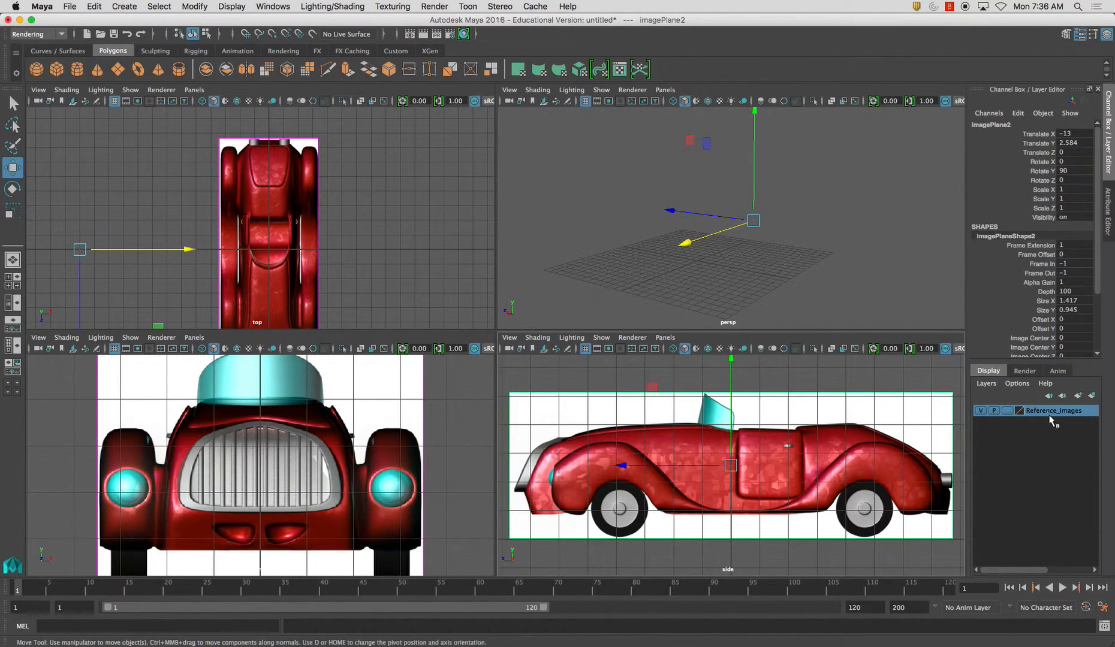
click(307, 264)
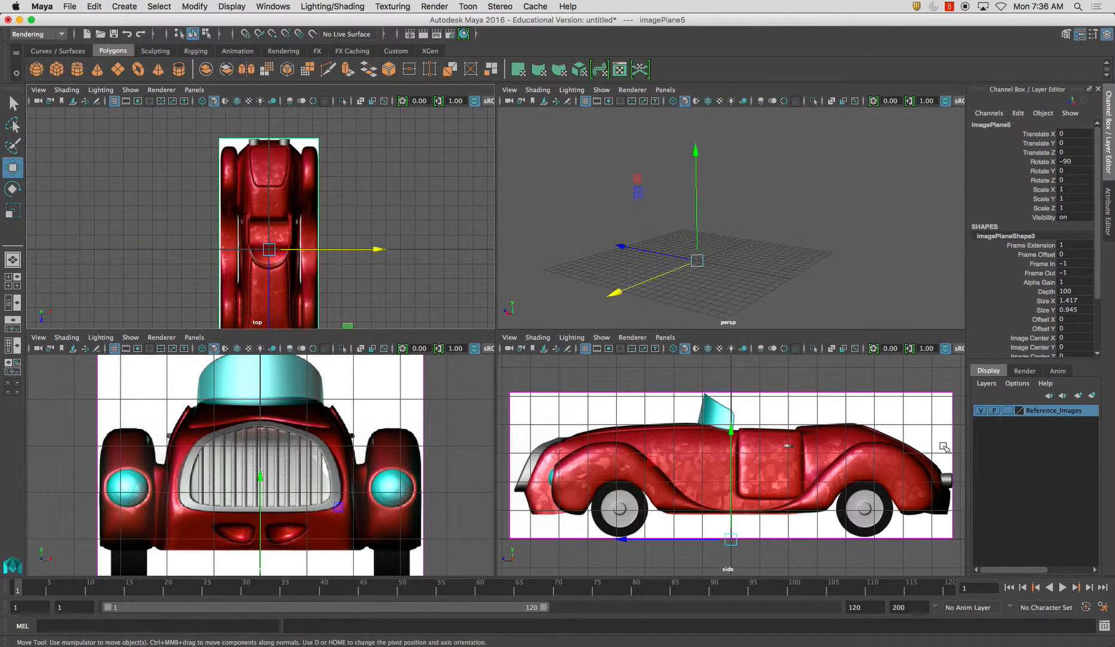
right_click(1037, 412)
click(1036, 438)
click(366, 279)
Add the front image plane to the Reference_Images layer and check it by toggling the layer's visibility
click(425, 401)
right_click(1047, 413)
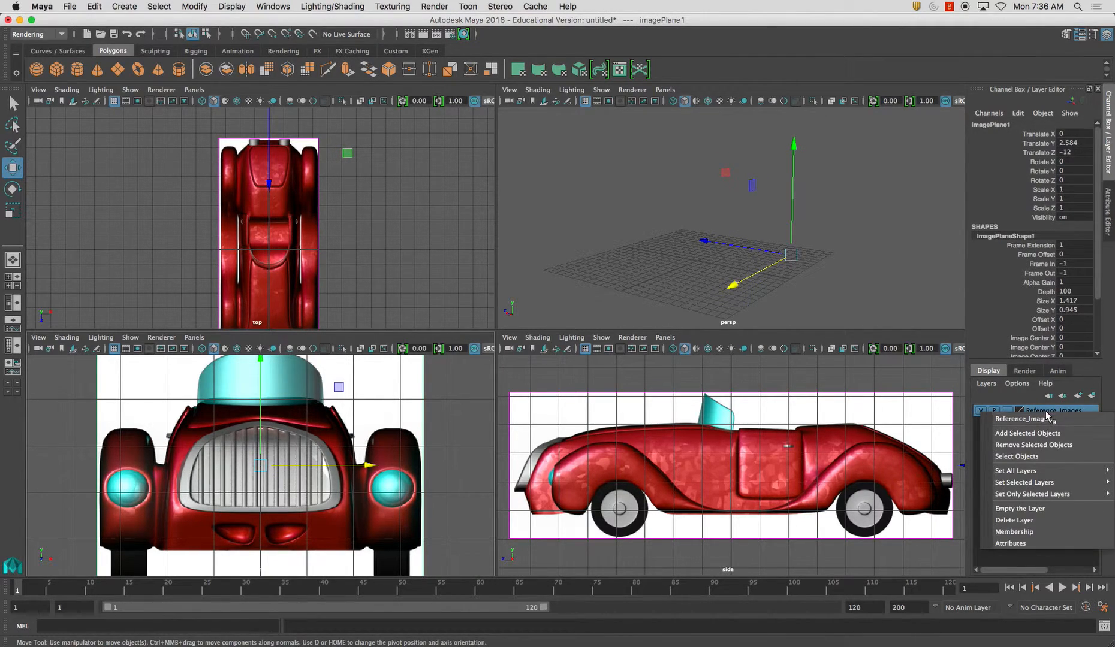
click(1048, 433)
click(979, 411)
click(980, 411)
click(980, 412)
click(979, 411)
click(862, 314)
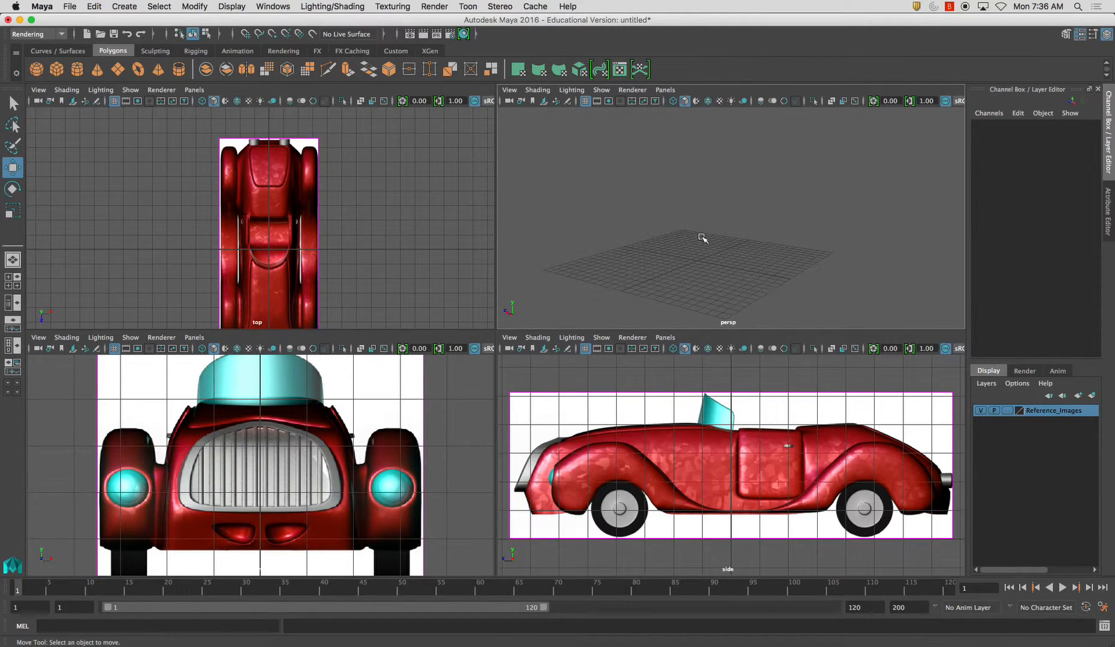
Switch the top view to the back1 camera and add the back image plane to the Reference_Images layer
click(194, 89)
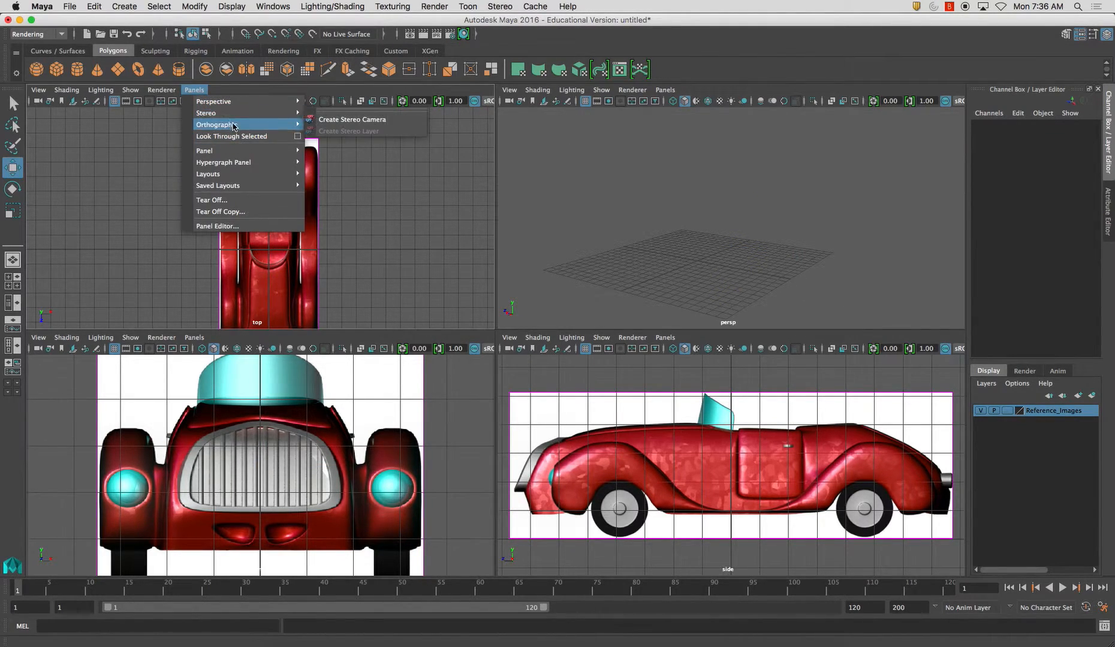
mouse_move(235, 123)
click(329, 124)
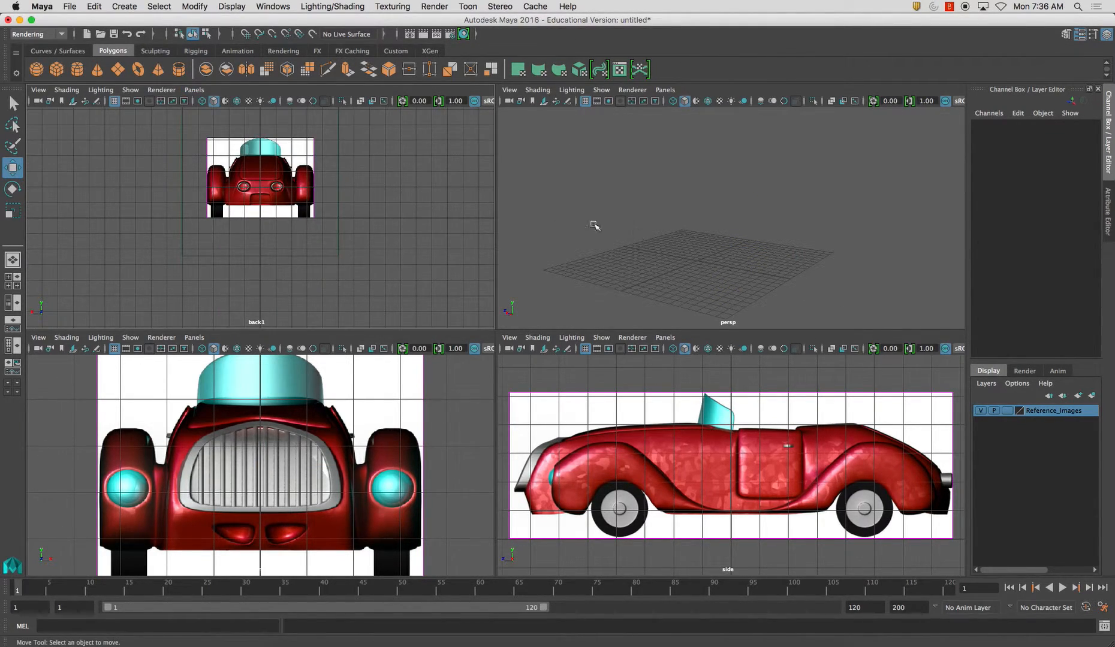
click(317, 216)
right_click(1045, 412)
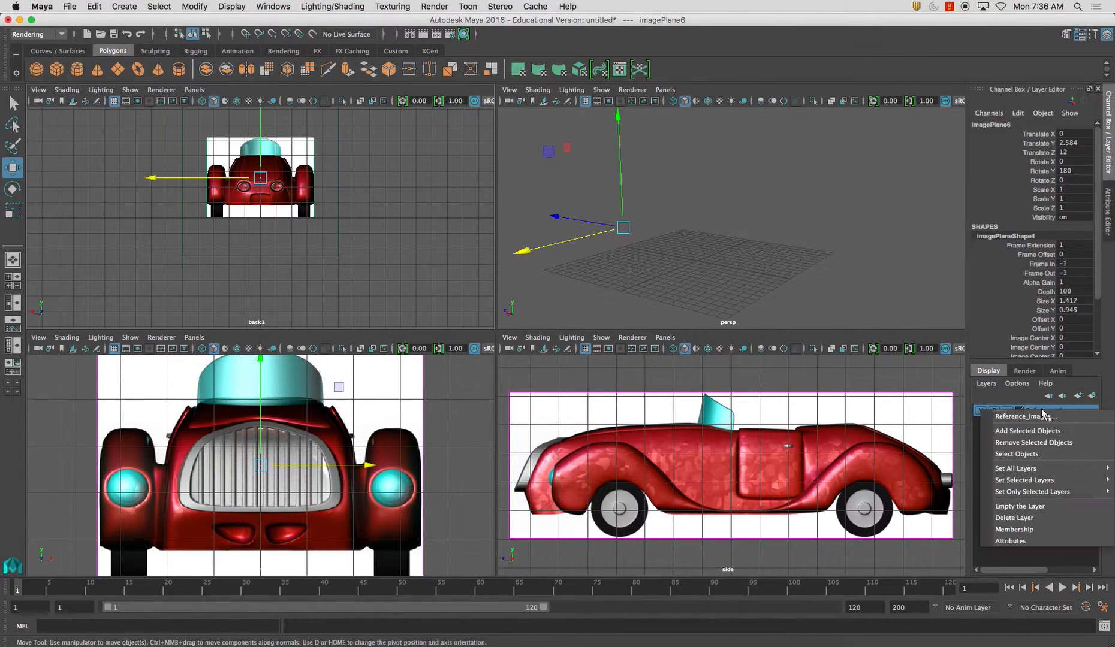
click(1048, 432)
click(396, 260)
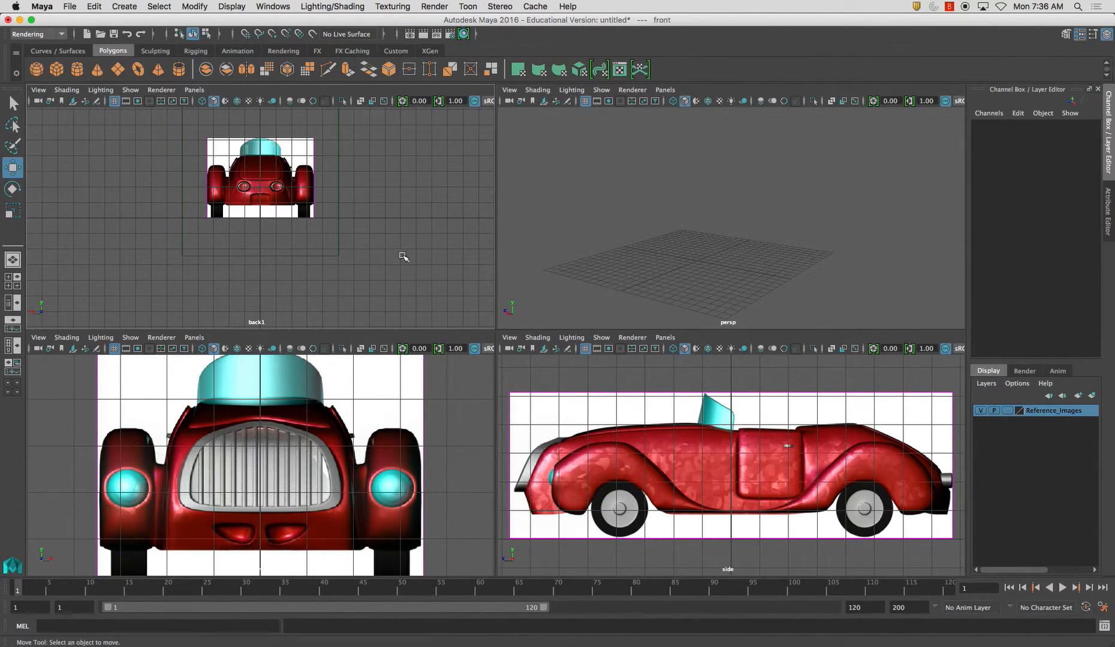
Toggle the Reference_Images layer's visibility to check all its planes, and reframe the back view around the car
click(981, 411)
click(980, 410)
click(981, 410)
click(980, 411)
click(757, 252)
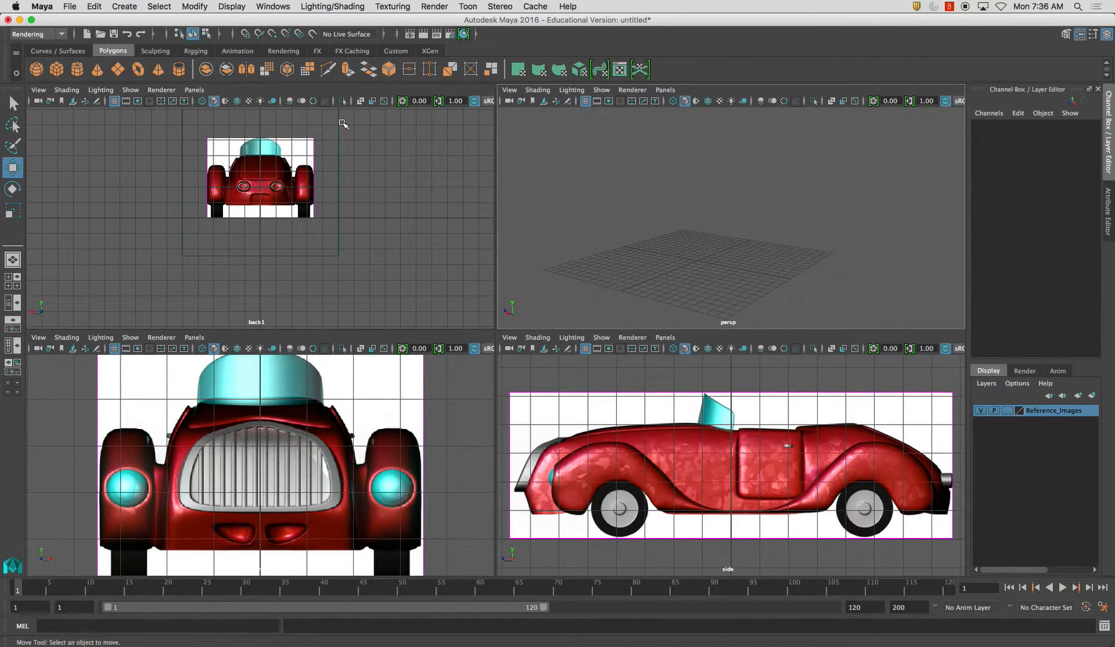
alt+middle_drag(394, 178, 371, 199)
alt+right_drag(371, 206, 416, 228)
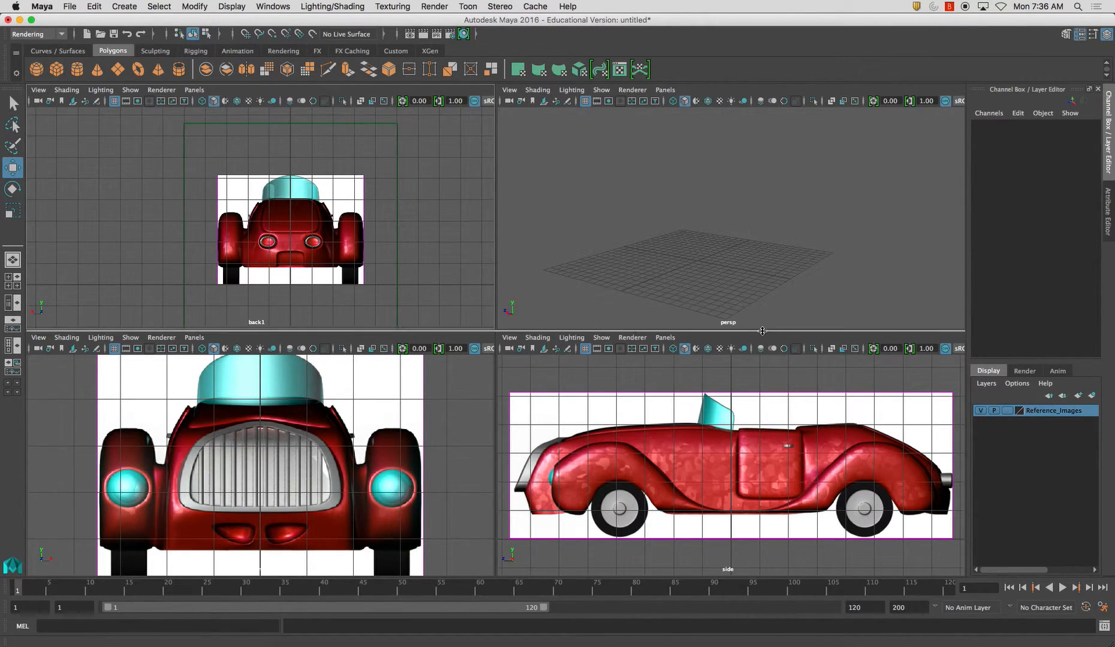
Return the back1 view to the top camera and frame the whole top image plane
click(6, 292)
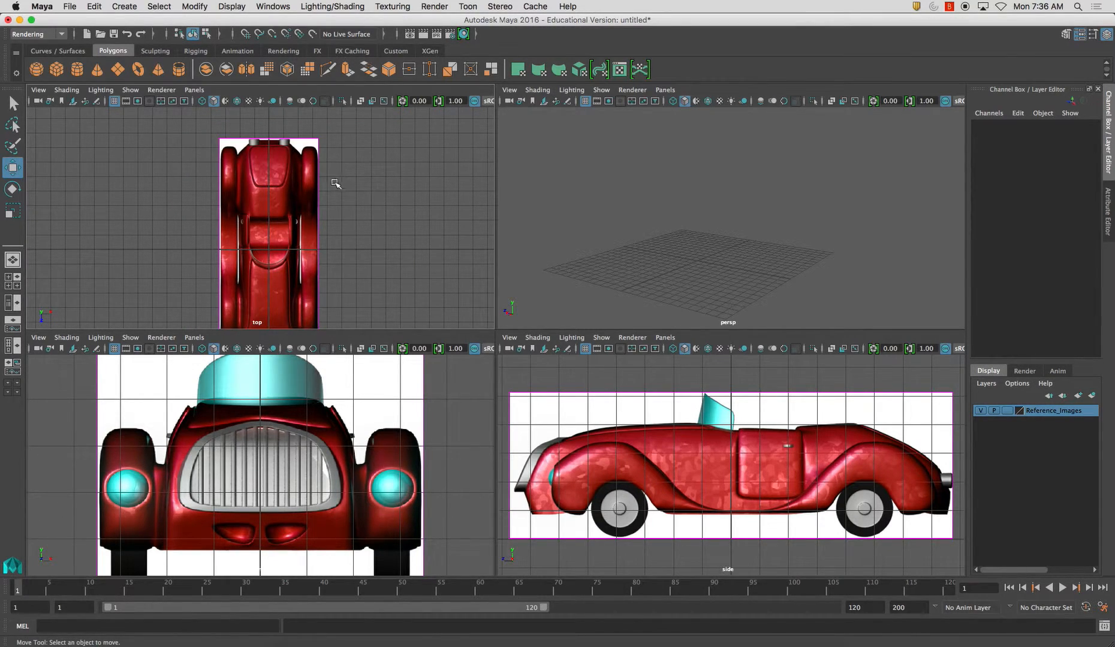
alt+middle_drag(341, 196, 351, 174)
alt+right_drag(401, 221, 384, 202)
alt+middle_drag(396, 246, 389, 229)
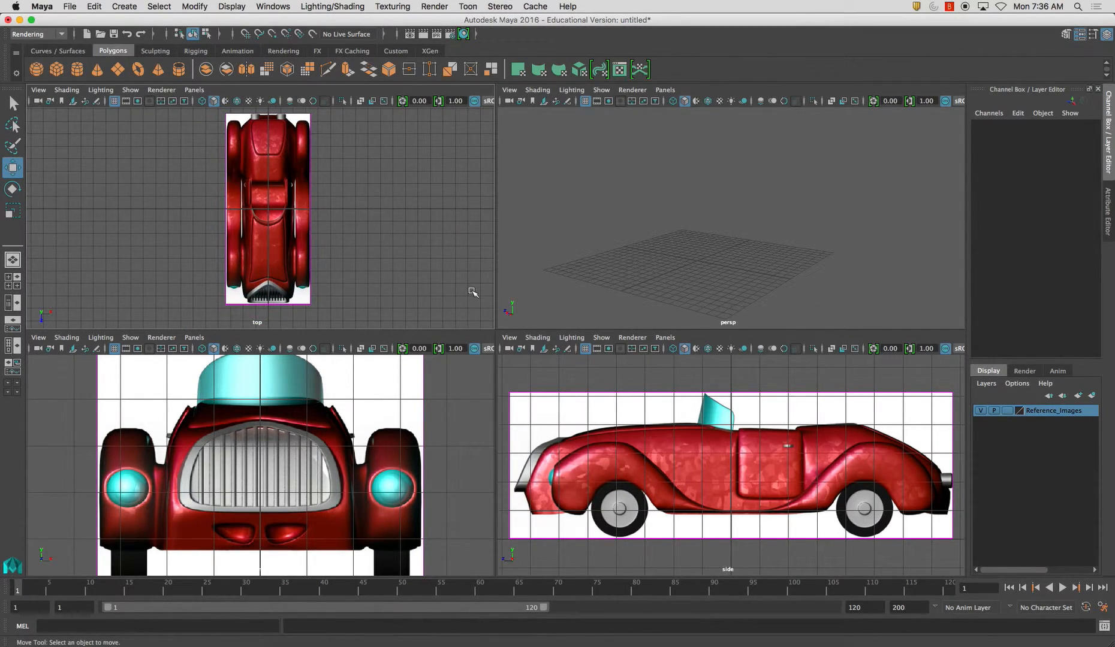